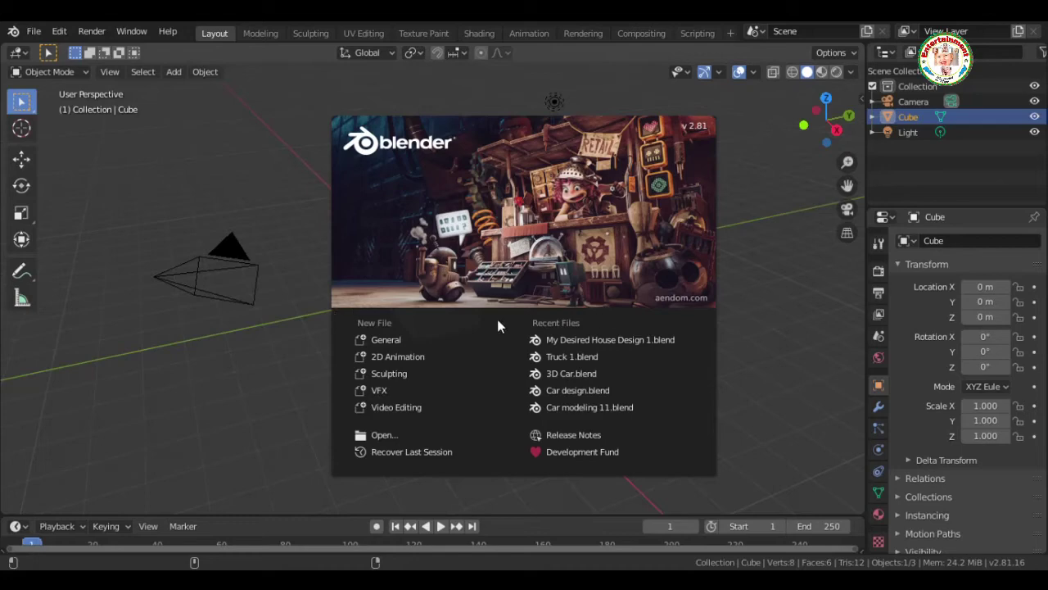
Dismiss the splash screen and delete the default cube, keeping the camera and light
click(434, 340)
mouse_move(498, 362)
middle_down()
mouse_move(264, 276)
mouse_move(837, 128)
middle_up()
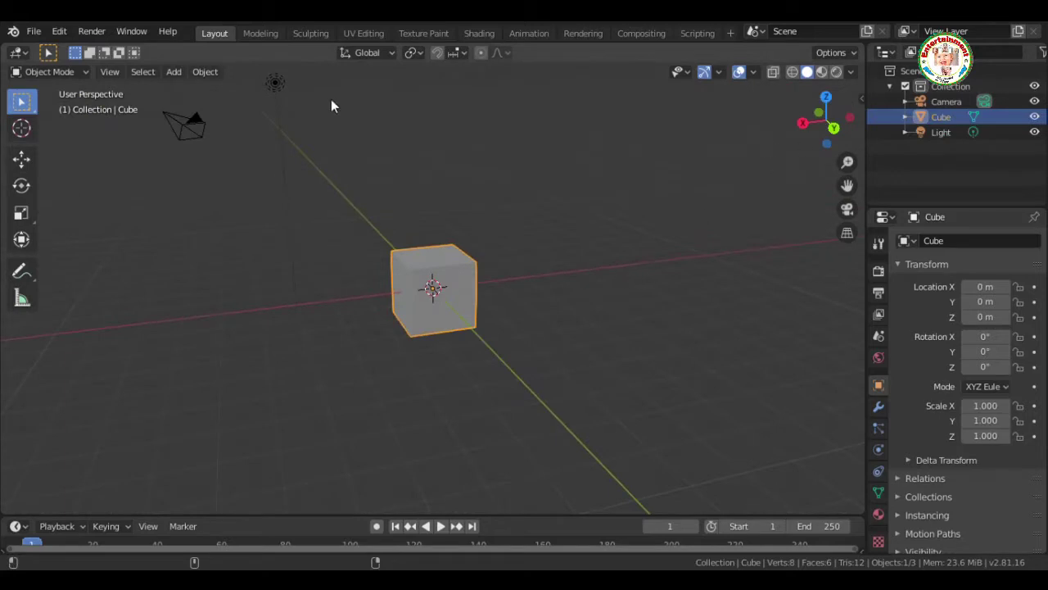
middle_drag(622, 256, 595, 221)
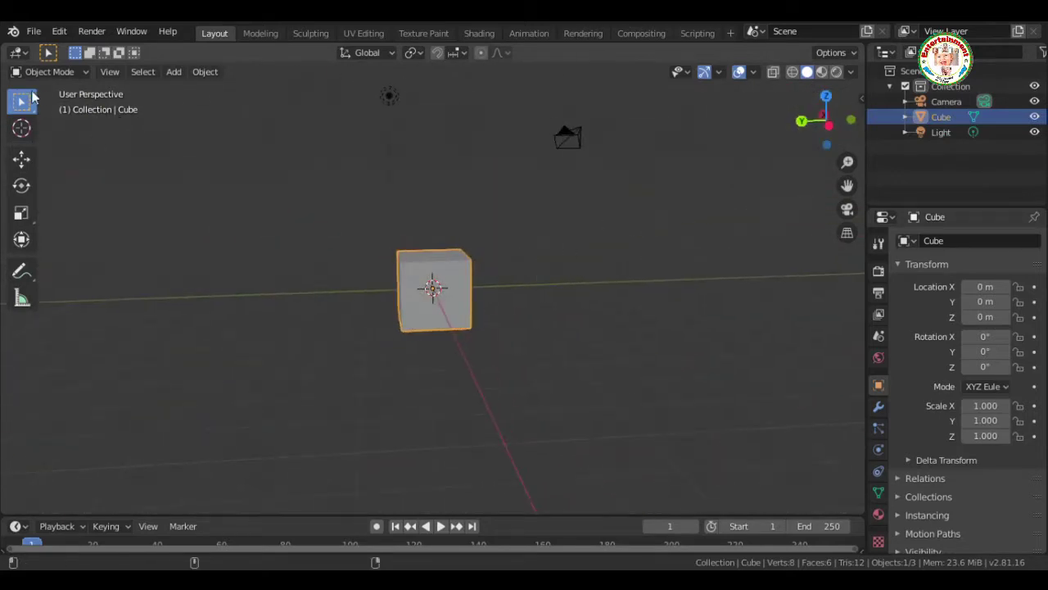
middle_drag(327, 111, 718, 120)
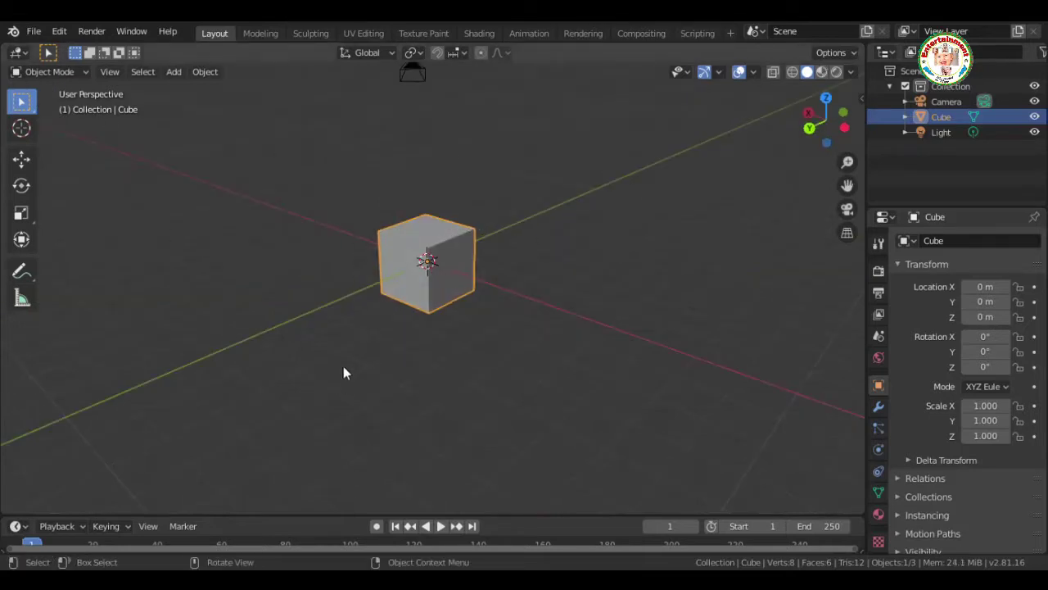
key(Delete)
drag(827, 121, 807, 123)
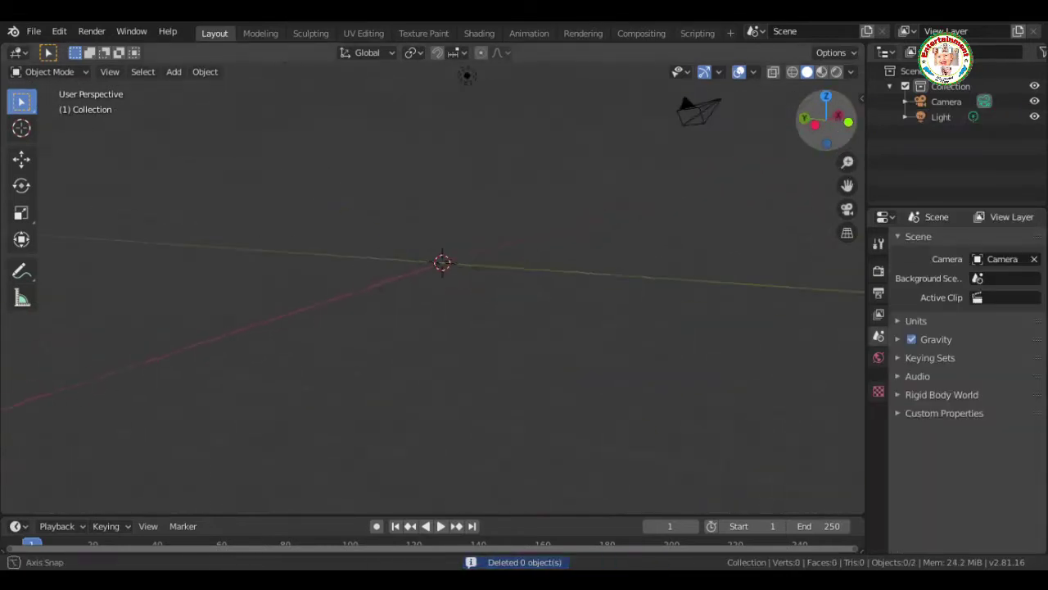
Box-select and delete the camera and light, leaving an empty scene
drag(743, 121, 331, 254)
key(Delete)
drag(827, 121, 818, 123)
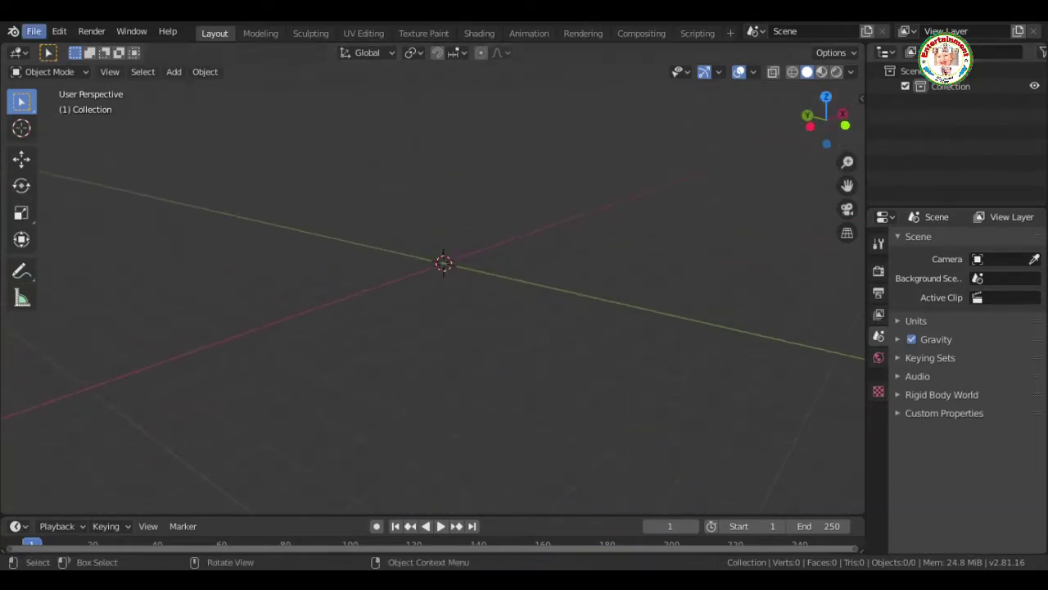
Add a plane, scale it to 6.162, and enter Edit Mode on it
click(146, 72)
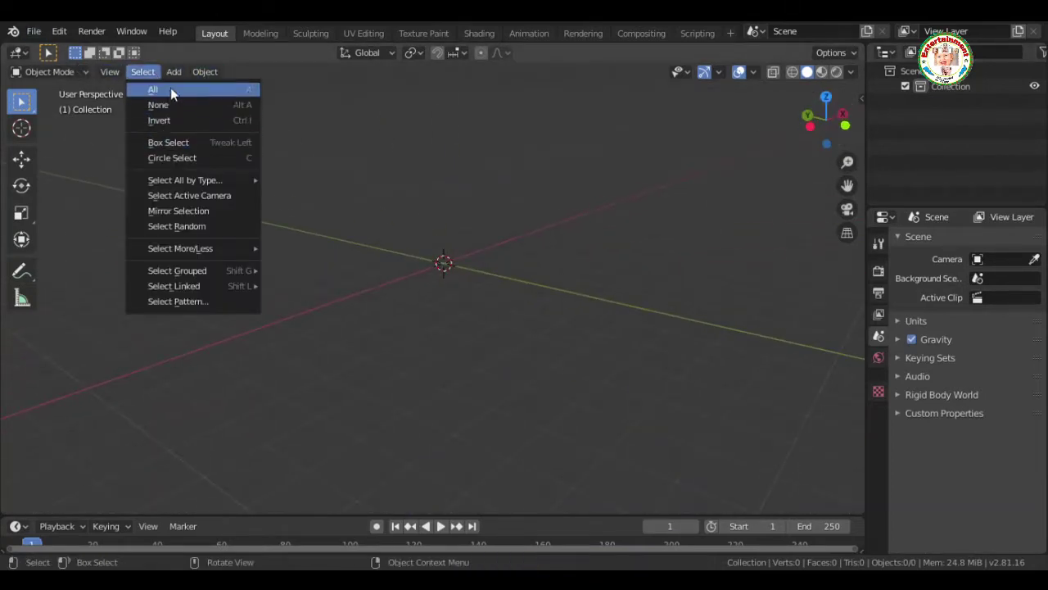
click(304, 89)
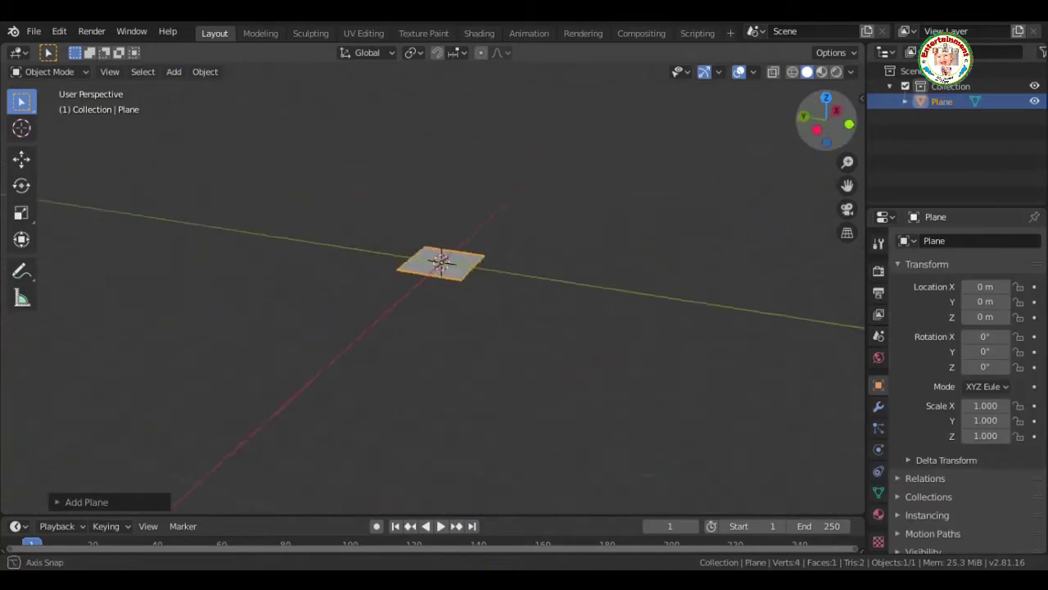
key(s)
click(260, 280)
middle_drag(259, 279, 554, 310)
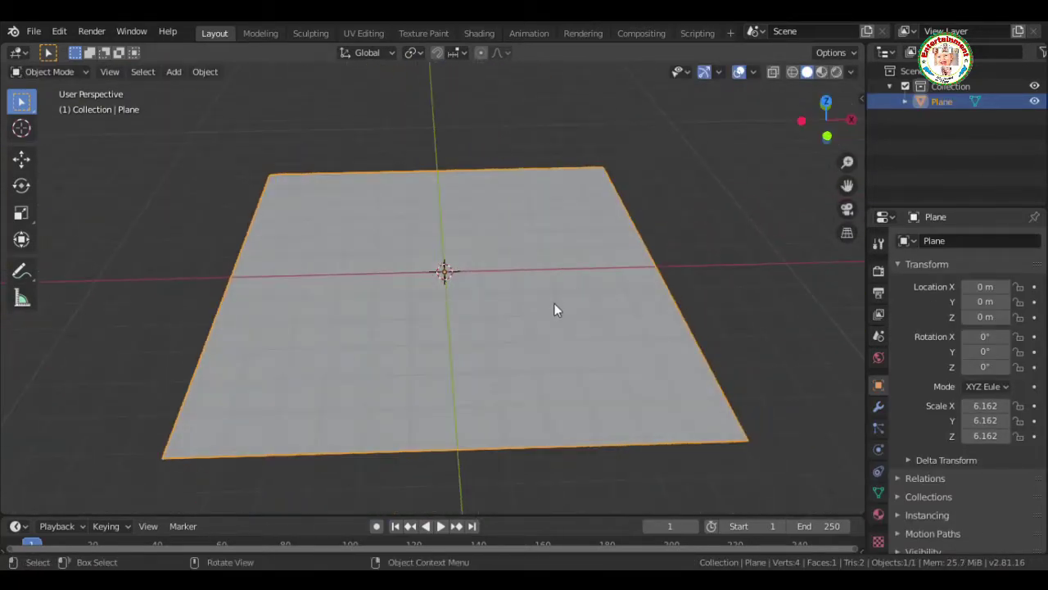
key(Tab)
middle_drag(814, 152, 550, 378)
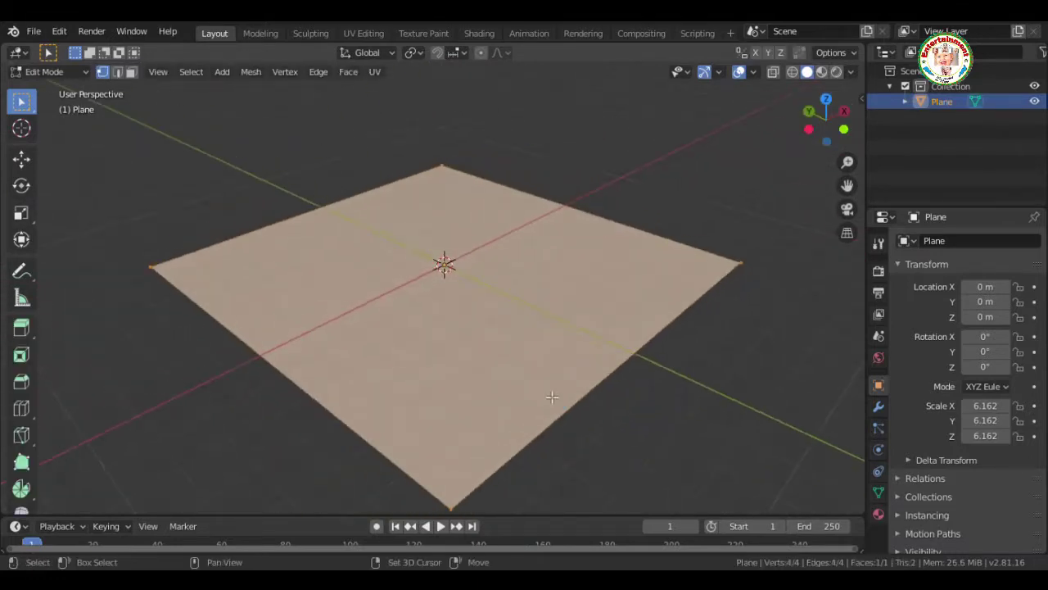
Duplicate the plane's face, shrink it, narrow it along Y, and shift it off-centre along Y
key(shift+d)
right_click(552, 397)
key(s)
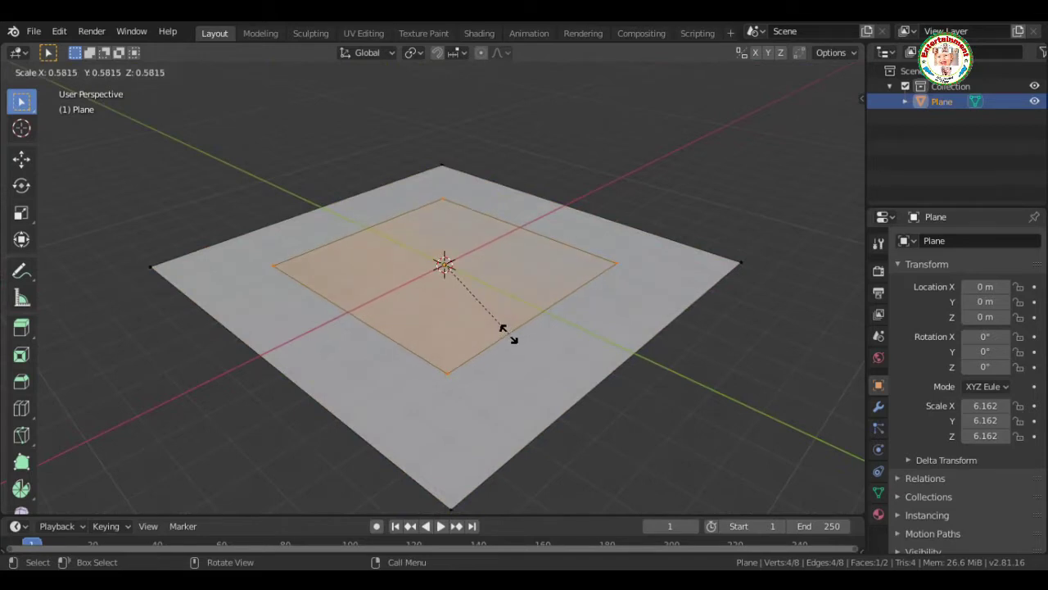
click(507, 334)
key(s)
key(y)
click(495, 336)
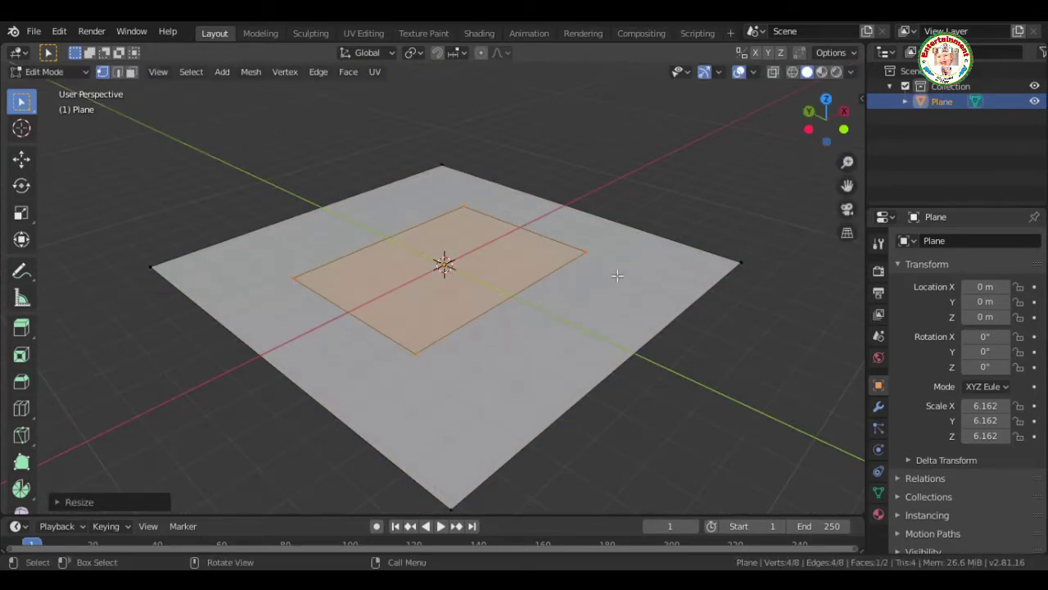
key(g)
key(y)
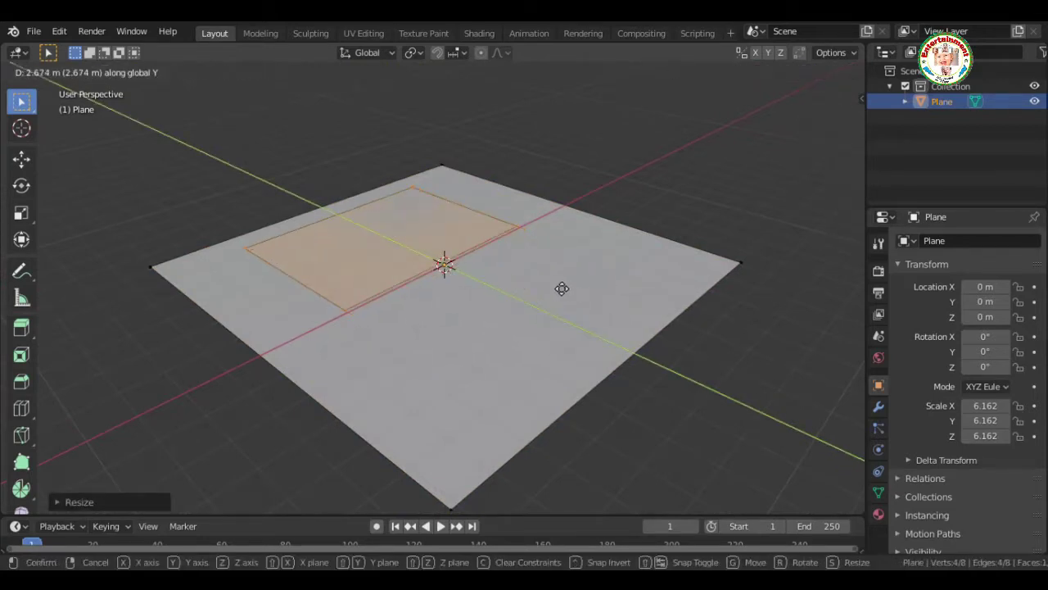
click(562, 288)
Extrude the face into a thin slab and inset a slightly smaller copy of its top face
mouse_move(561, 288)
middle_down()
mouse_move(458, 295)
mouse_move(735, 376)
middle_up()
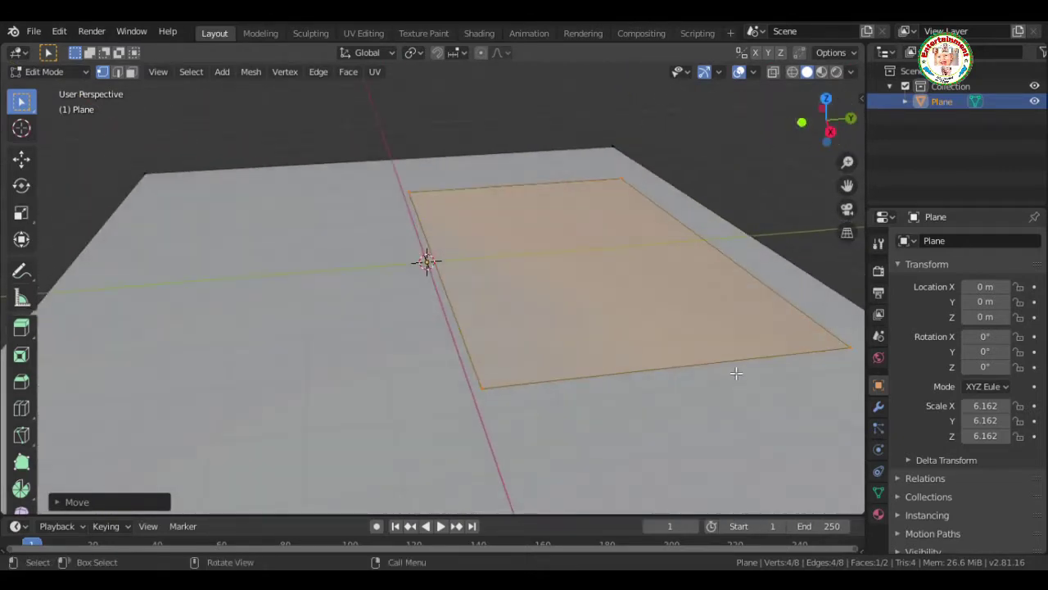
key(e)
click(740, 367)
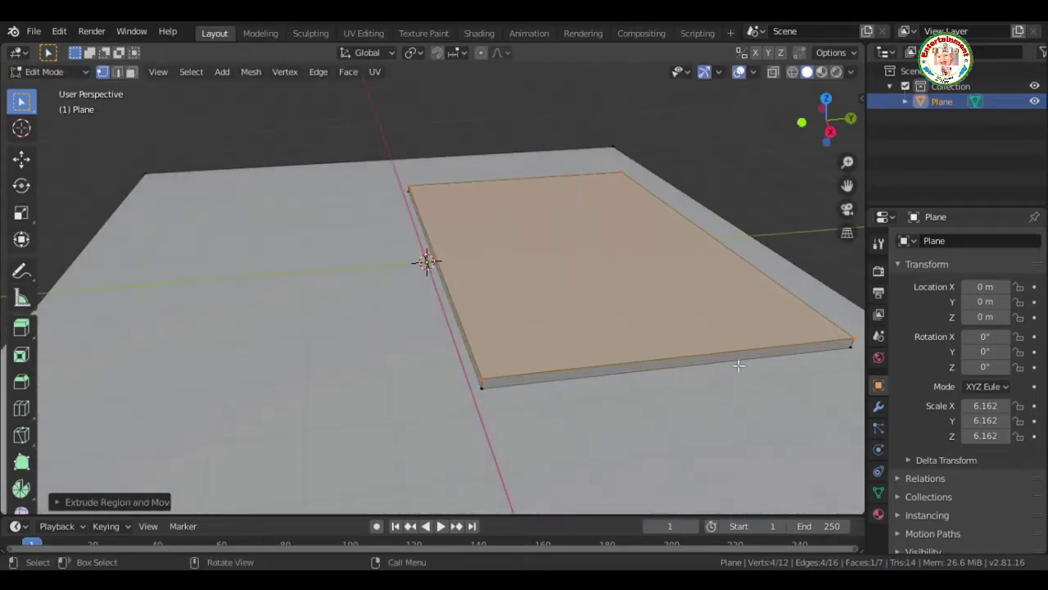
key(shift+d)
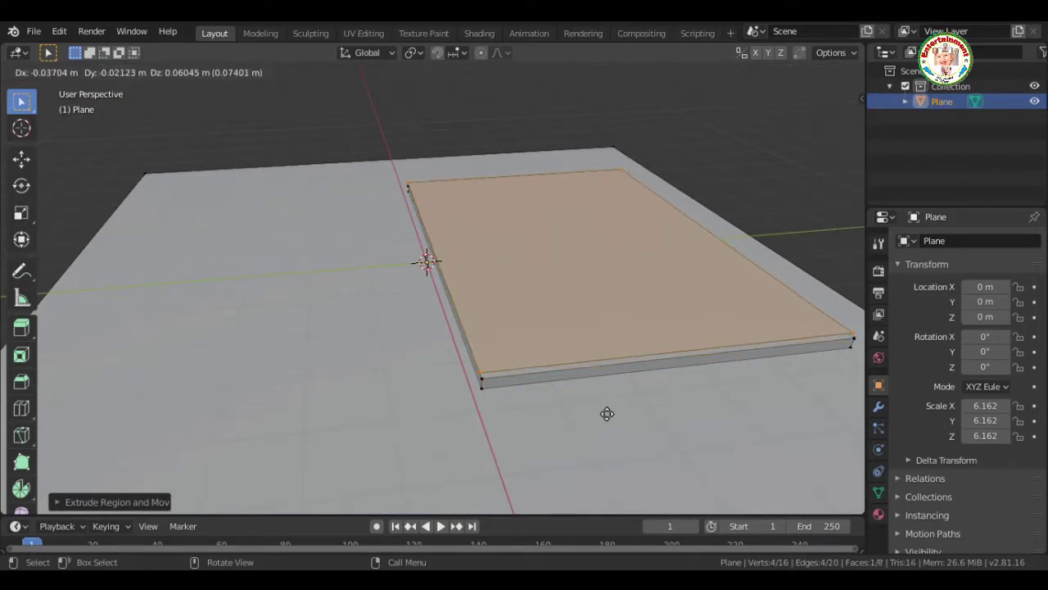
key(s)
click(594, 402)
Extrude the inset face about 2.071 m up into a tall box, then select its top face
middle_drag(608, 385, 609, 327)
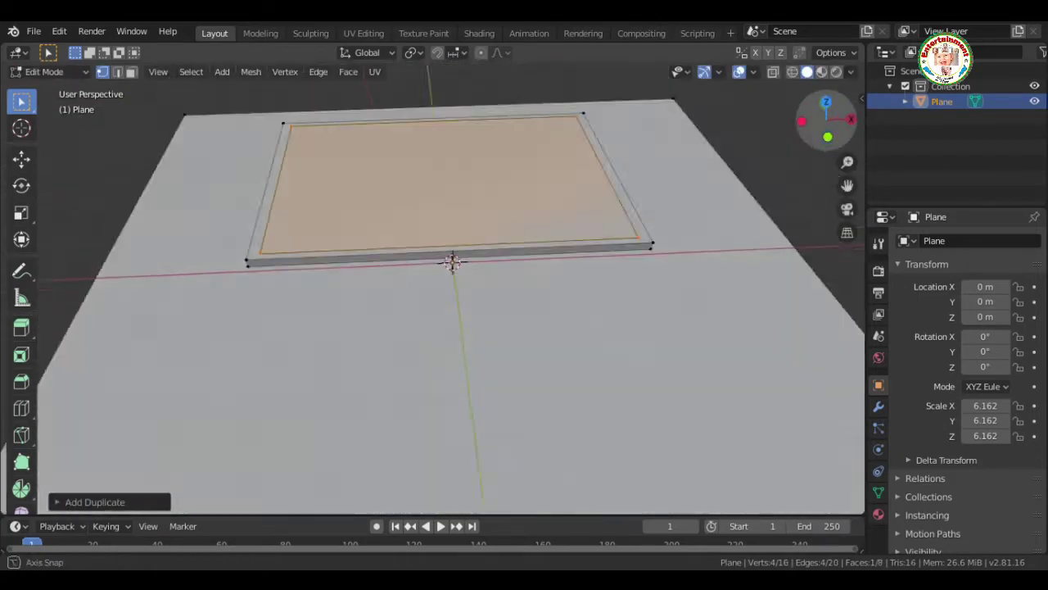
middle_drag(568, 213, 567, 263)
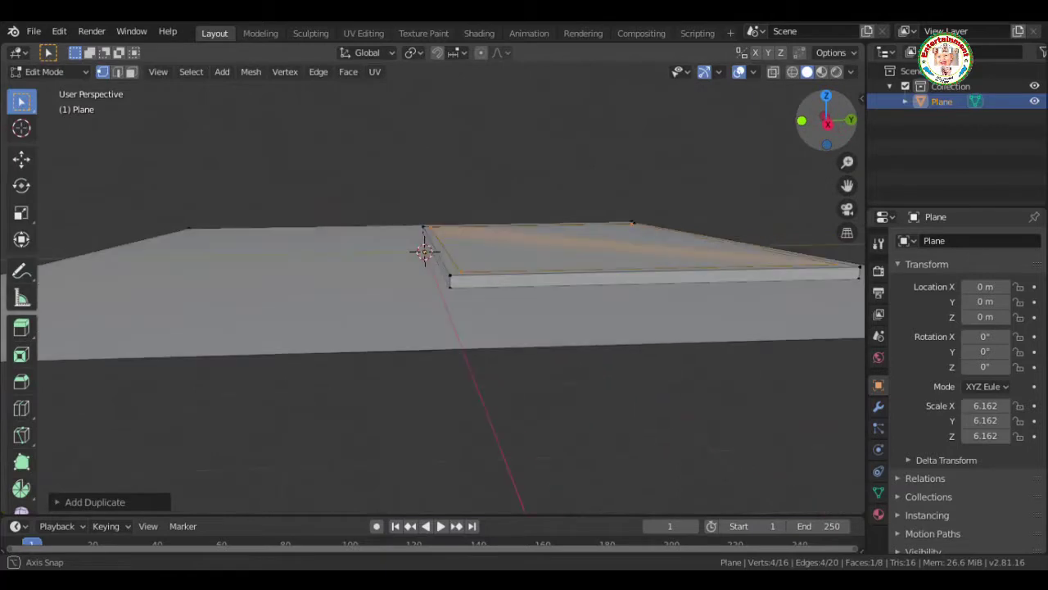
key(e)
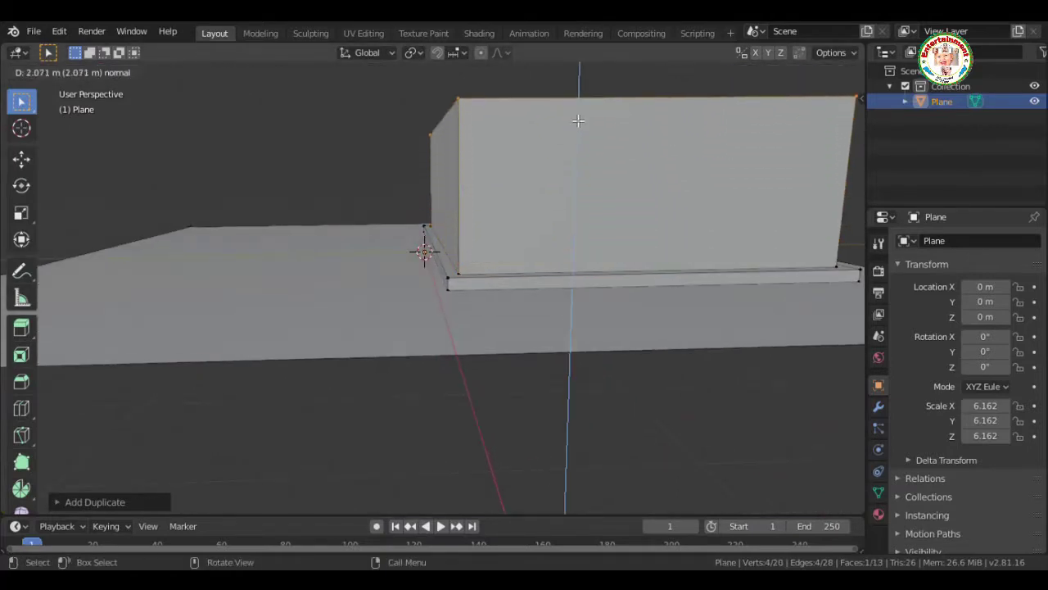
click(578, 117)
mouse_move(578, 117)
middle_down()
mouse_move(578, 212)
mouse_move(843, 146)
middle_up()
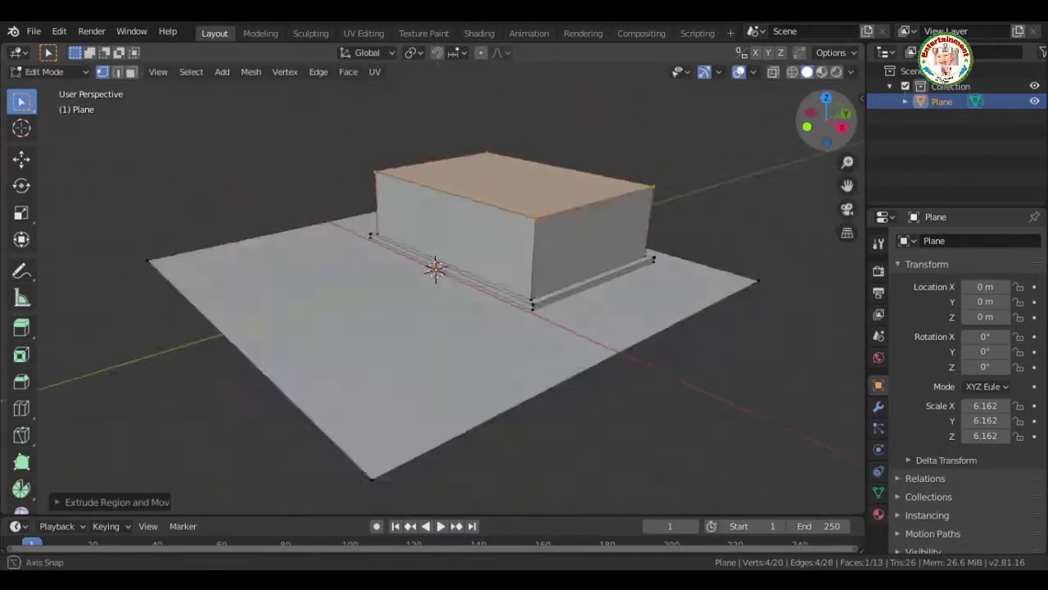
click(844, 145)
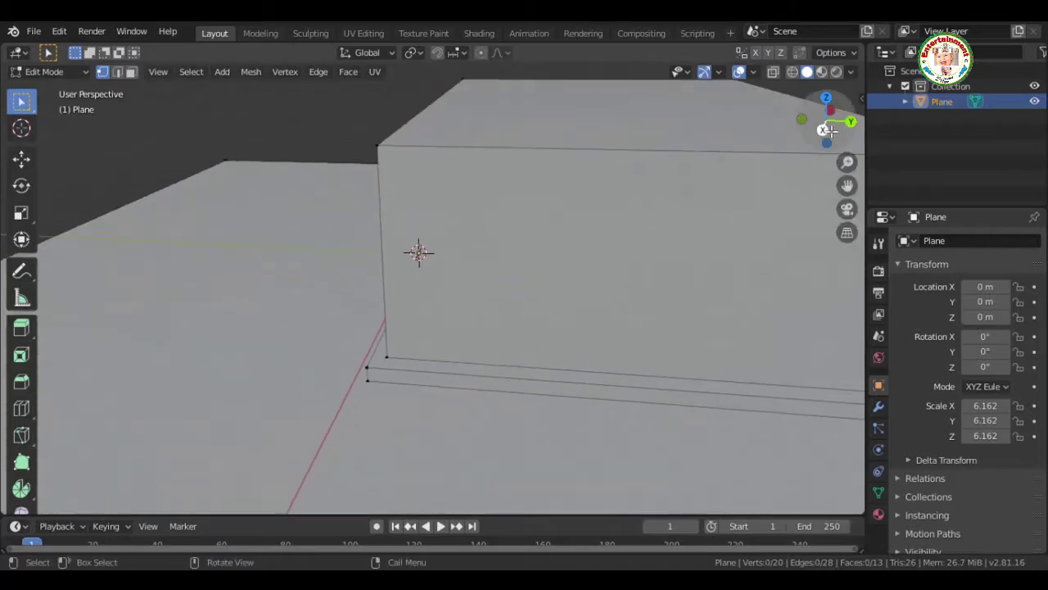
scroll(843, 145, up, 5)
middle_drag(843, 146, 826, 141)
scroll(859, 168, down, 5)
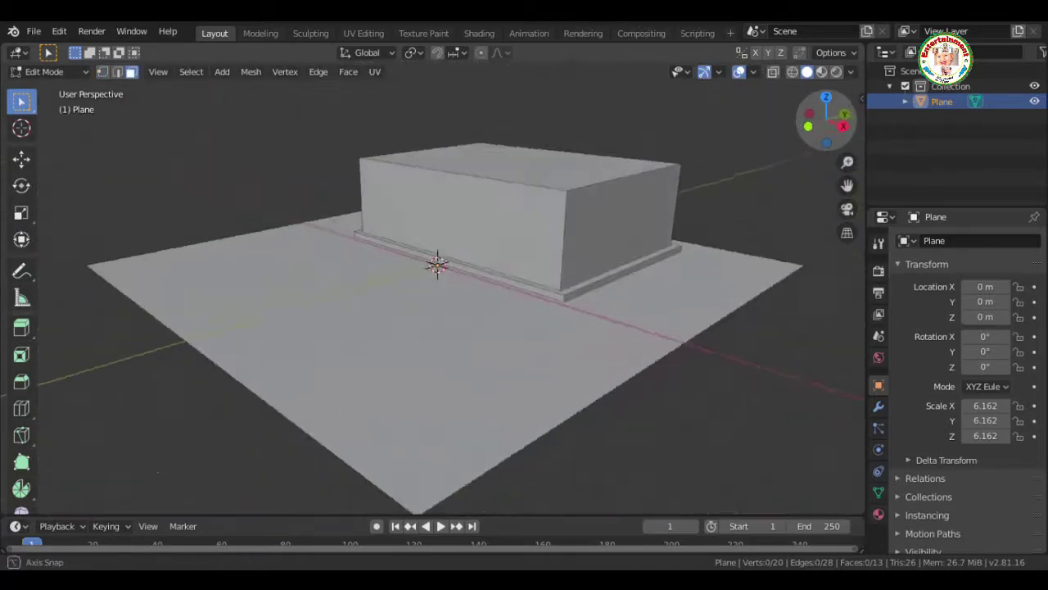
drag(828, 121, 843, 131)
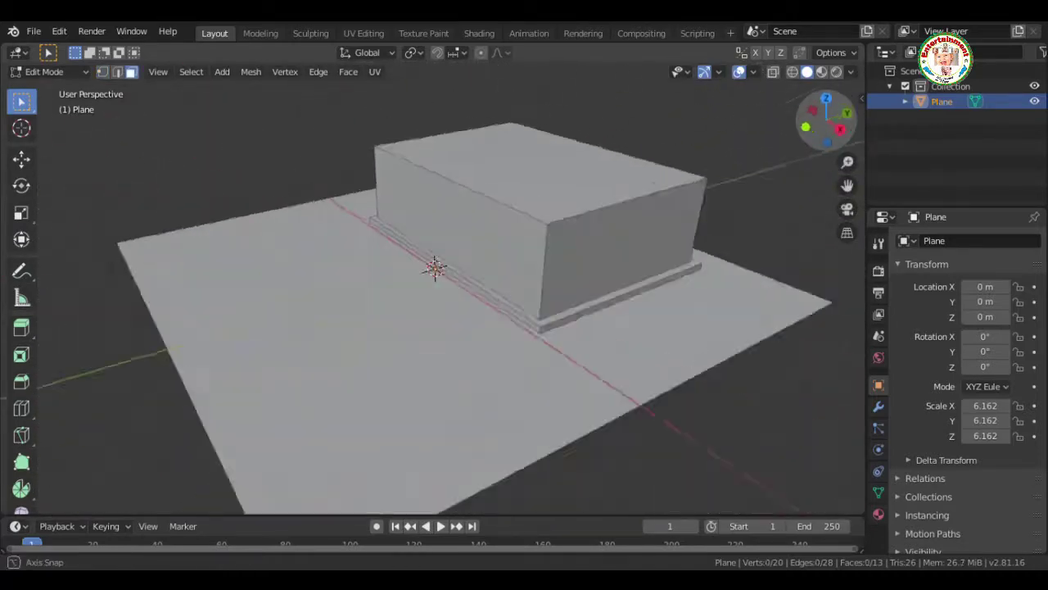
click(578, 240)
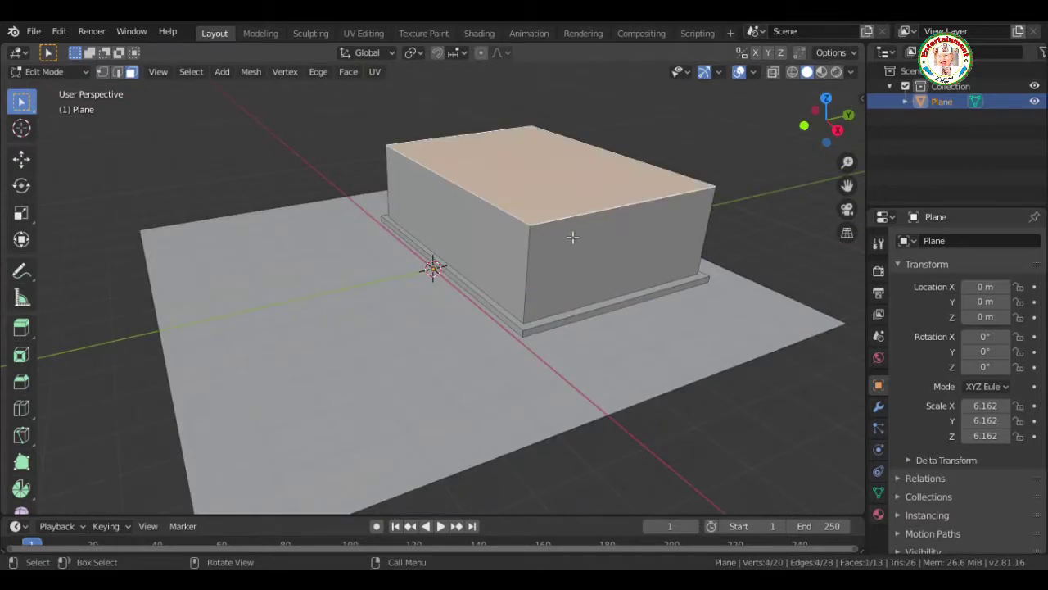
Extrude the top face slightly and scale the new strip outward into an overhanging roof lip
key(e)
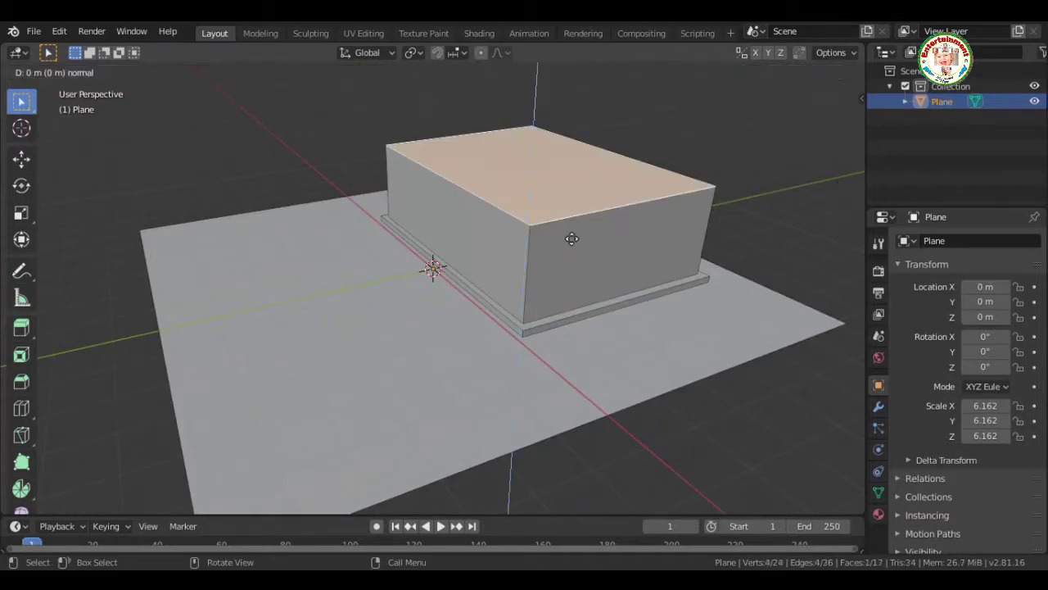
click(568, 227)
click(586, 214)
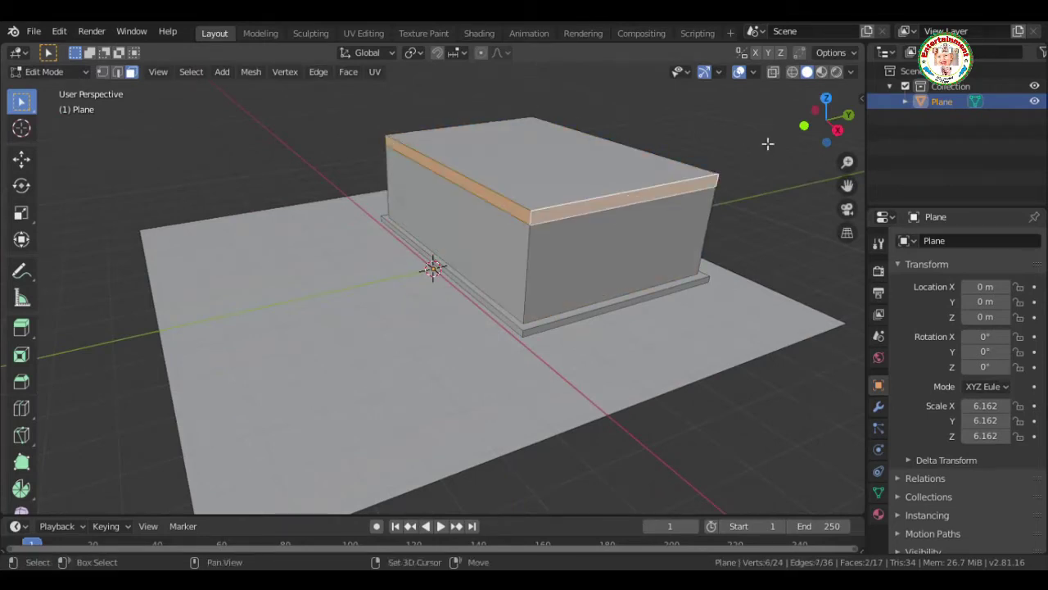
mouse_move(767, 143)
middle_down()
mouse_move(739, 171)
mouse_move(459, 245)
mouse_move(470, 222)
mouse_move(442, 262)
mouse_move(716, 209)
middle_up()
mouse_move(757, 351)
middle_down()
mouse_move(809, 246)
mouse_move(750, 282)
middle_up()
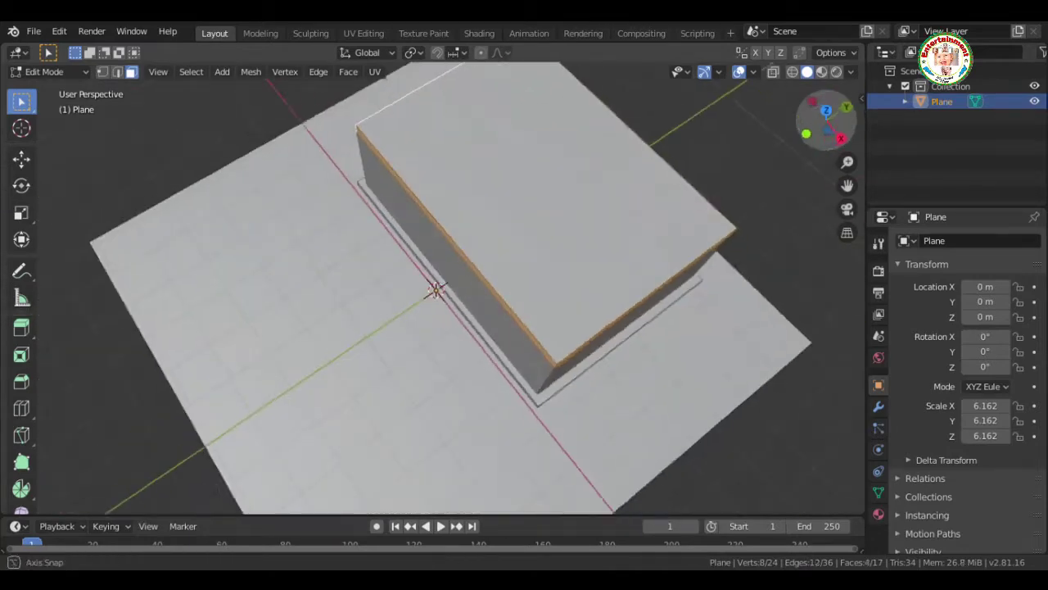
key(e)
key(s)
click(603, 354)
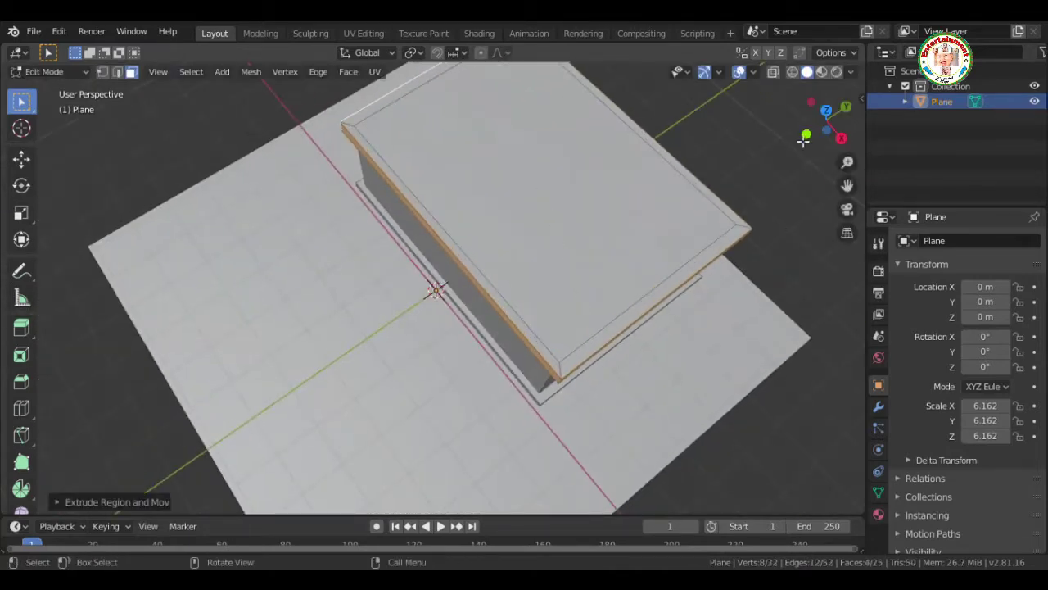
mouse_move(825, 123)
mouse_down()
mouse_move(811, 139)
mouse_move(815, 131)
mouse_up()
Select the top bevel ring and extrude it upward into a parapet rim
click(379, 348)
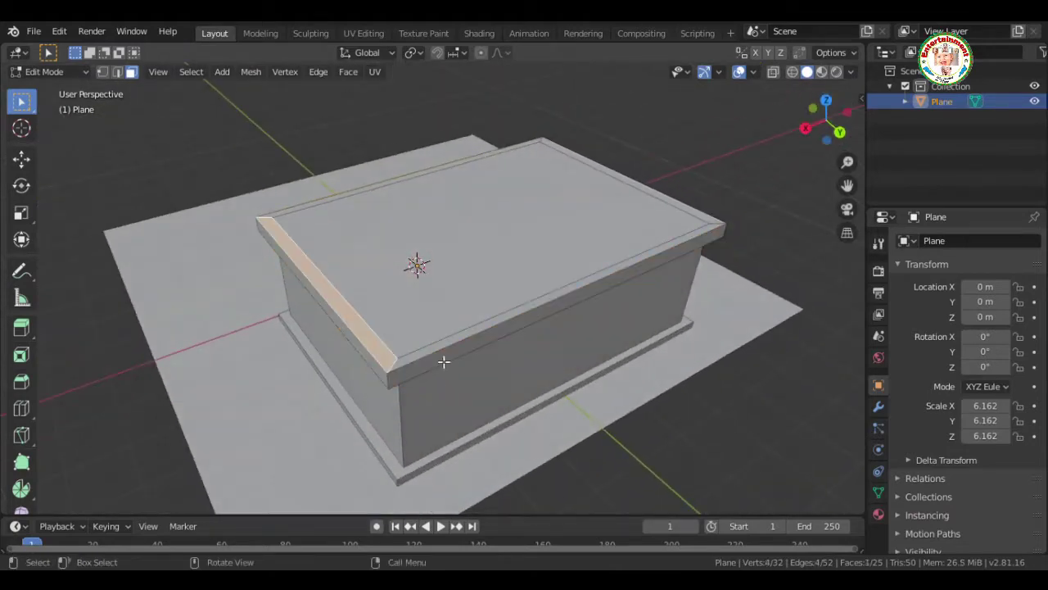
alt+click(393, 358)
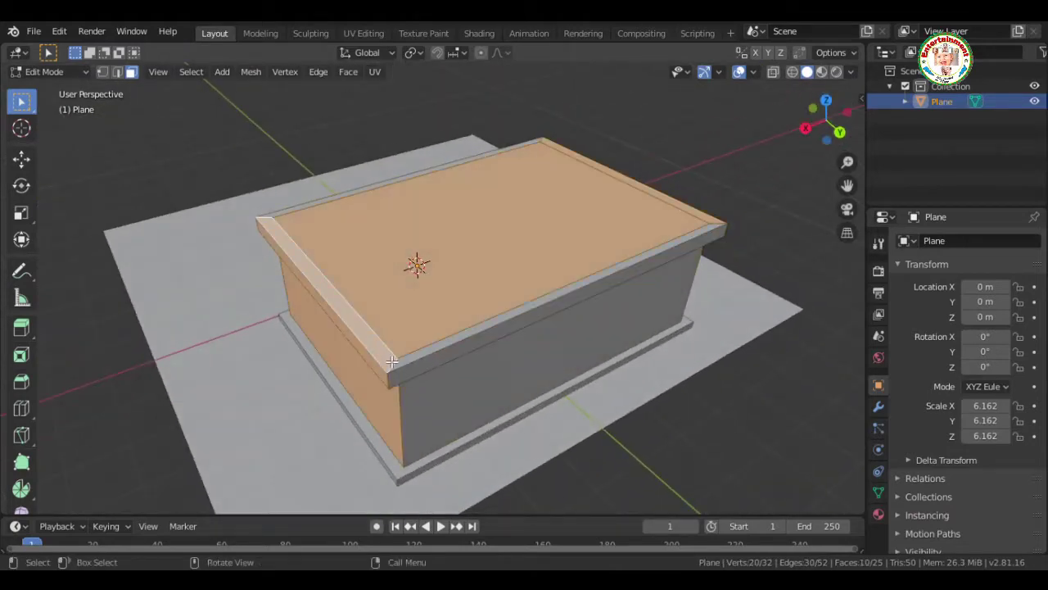
alt+click(392, 361)
alt+click(393, 361)
alt+click(382, 361)
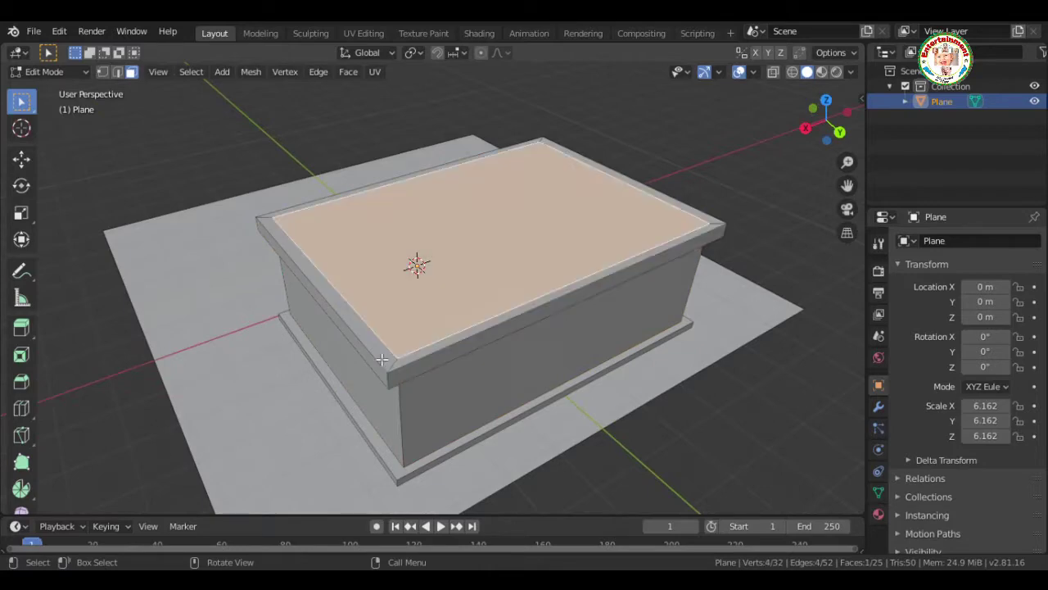
alt+click(412, 366)
alt+shift+click(412, 366)
alt+shift+click(363, 198)
mouse_move(363, 197)
middle_down()
mouse_move(608, 299)
mouse_move(574, 246)
middle_up()
key(e)
click(602, 277)
Shrink a copy of the end wall face into a narrow, tall window face
key(alt+a)
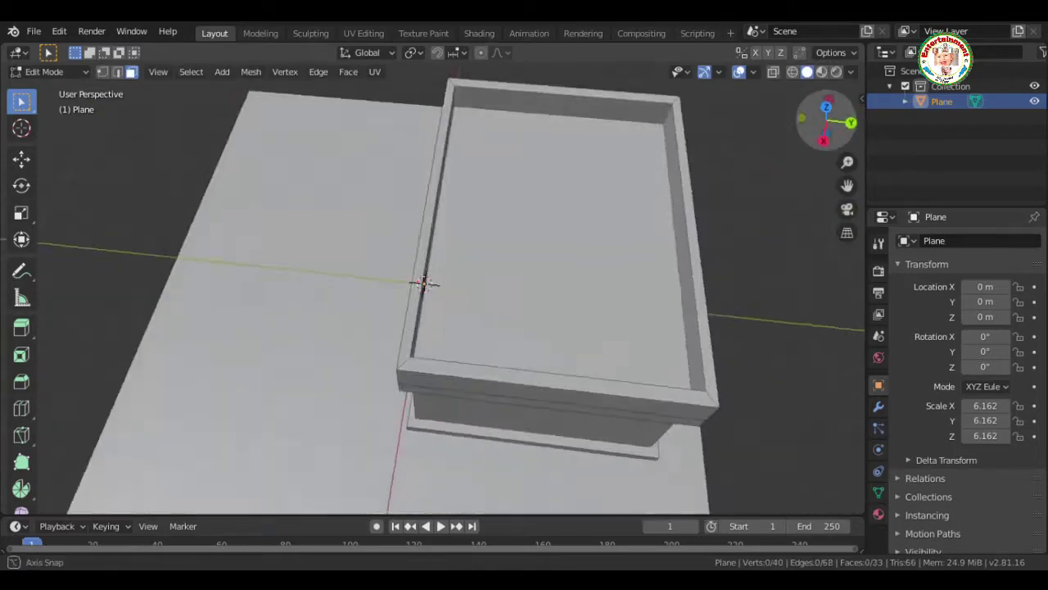
mouse_move(447, 262)
middle_down()
mouse_move(500, 246)
mouse_move(495, 255)
middle_up()
click(494, 254)
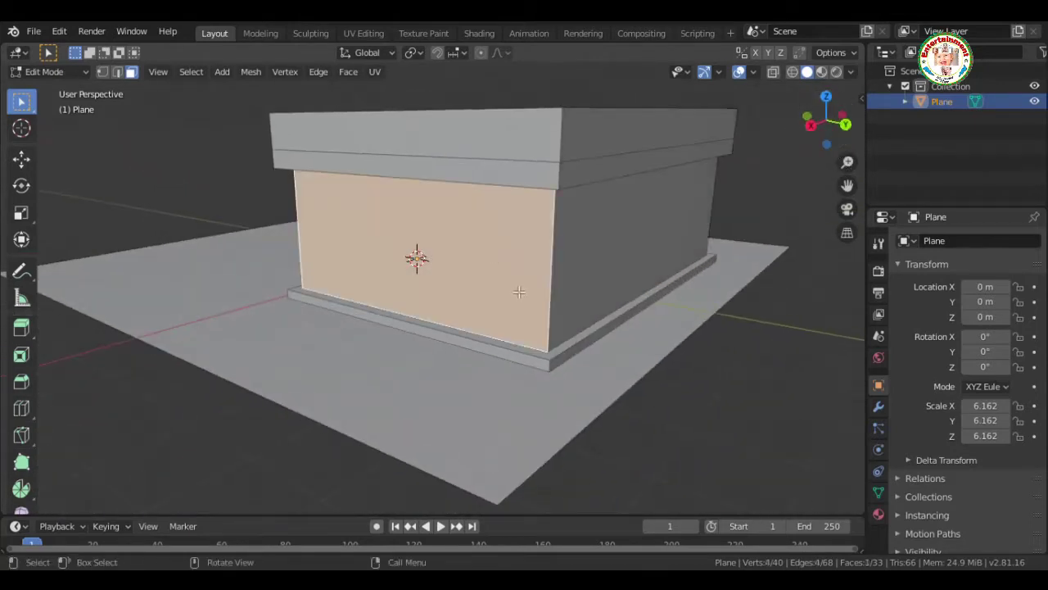
key(s)
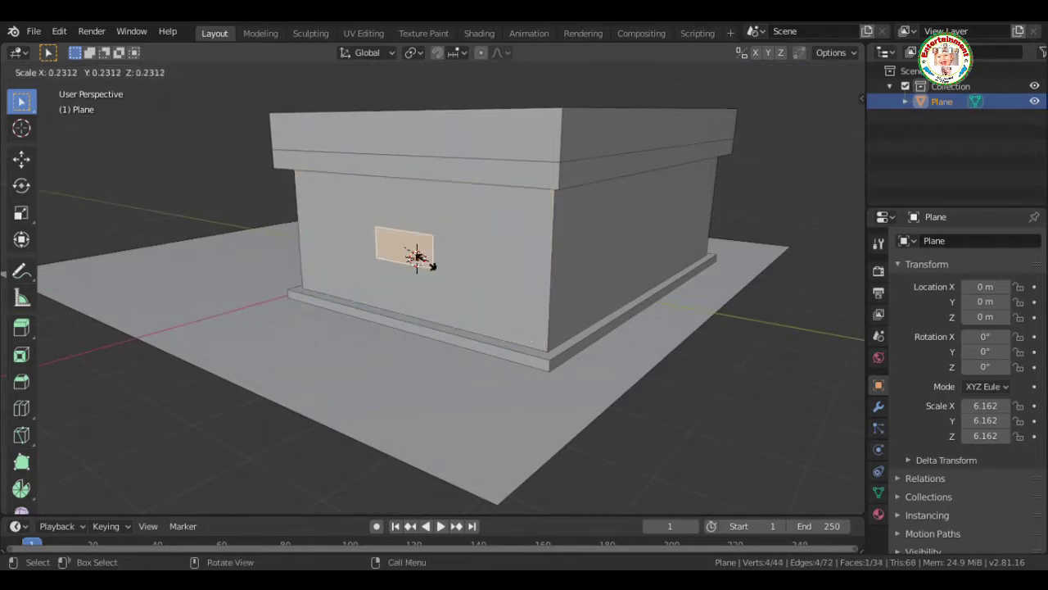
click(443, 273)
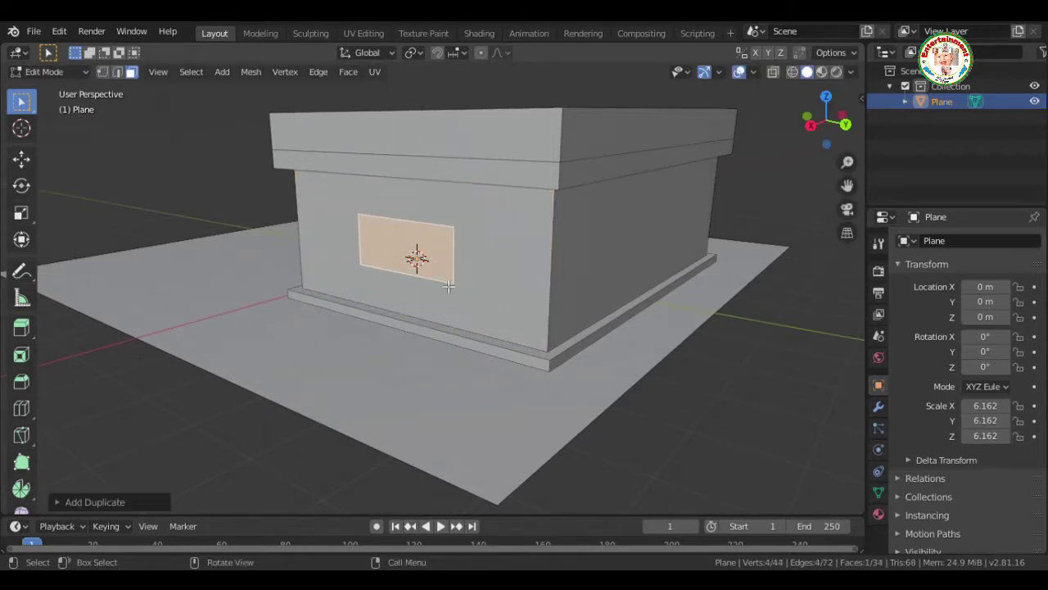
key(s)
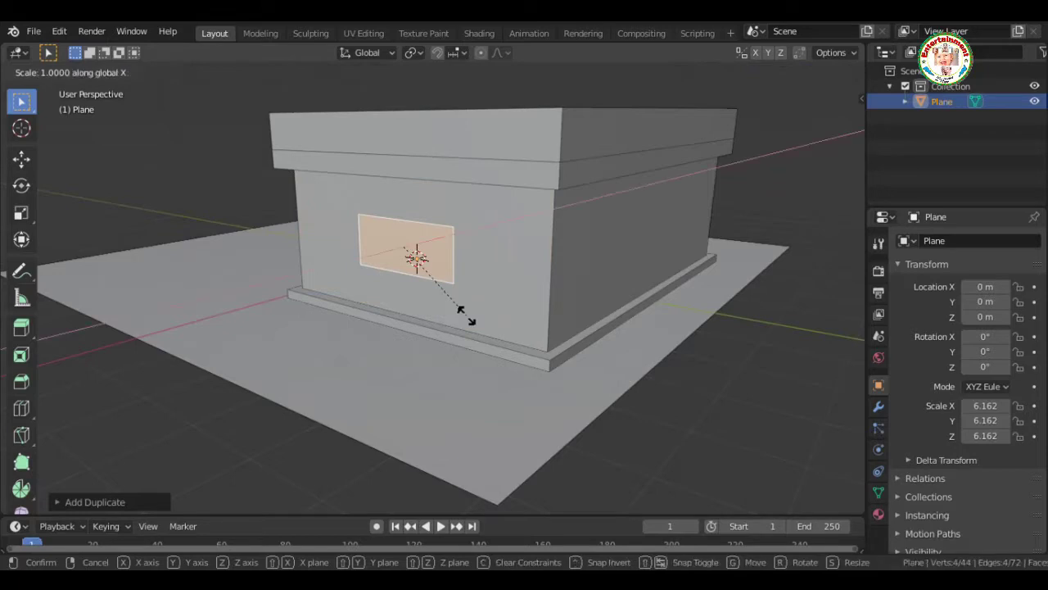
click(416, 283)
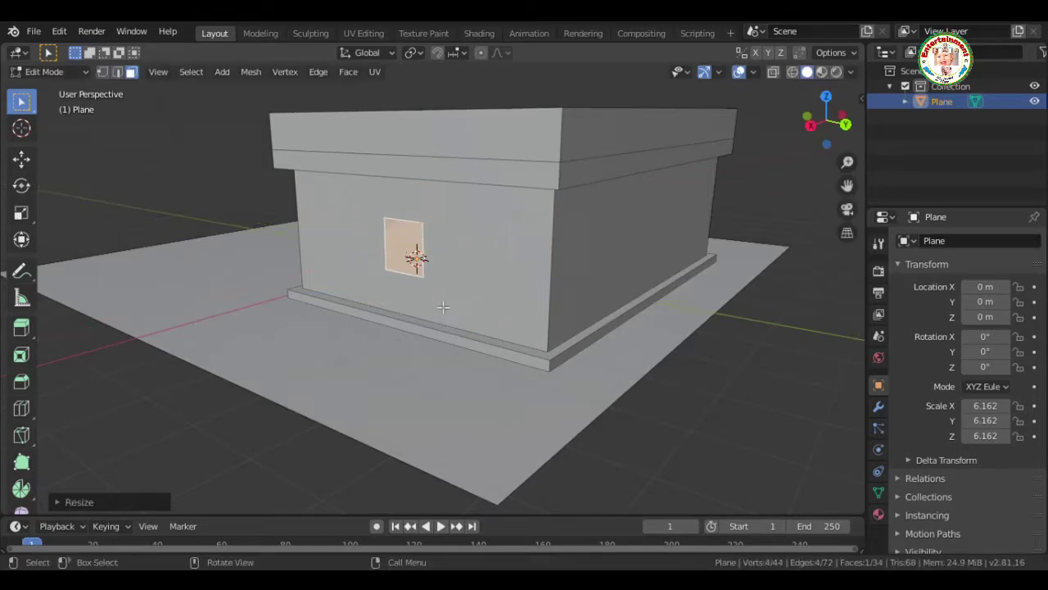
Duplicate the window to place a second one beside it on the end wall
key(g)
key(y)
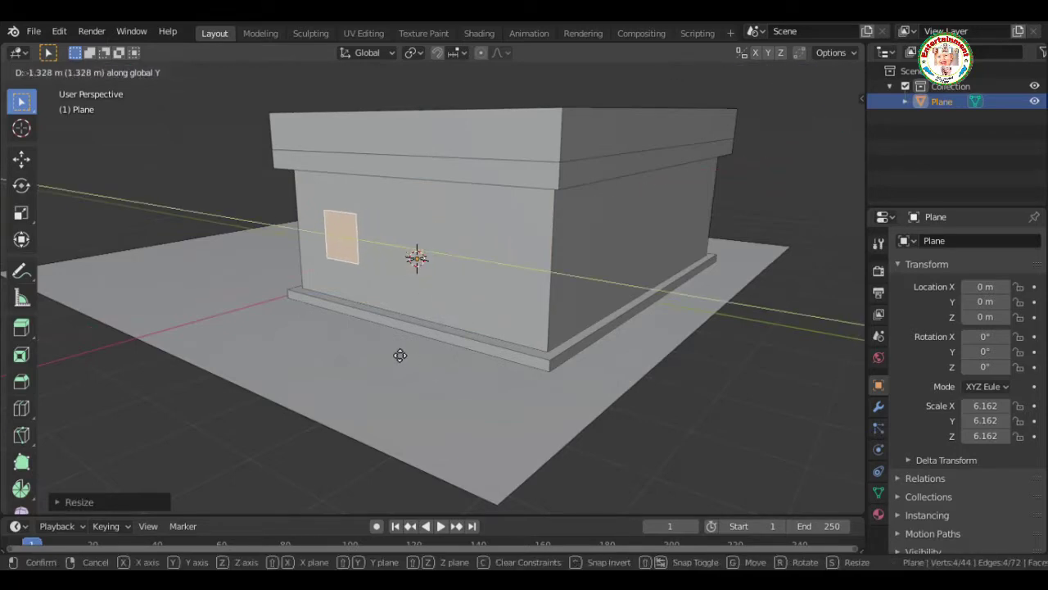
right_click(399, 355)
key(shift+d)
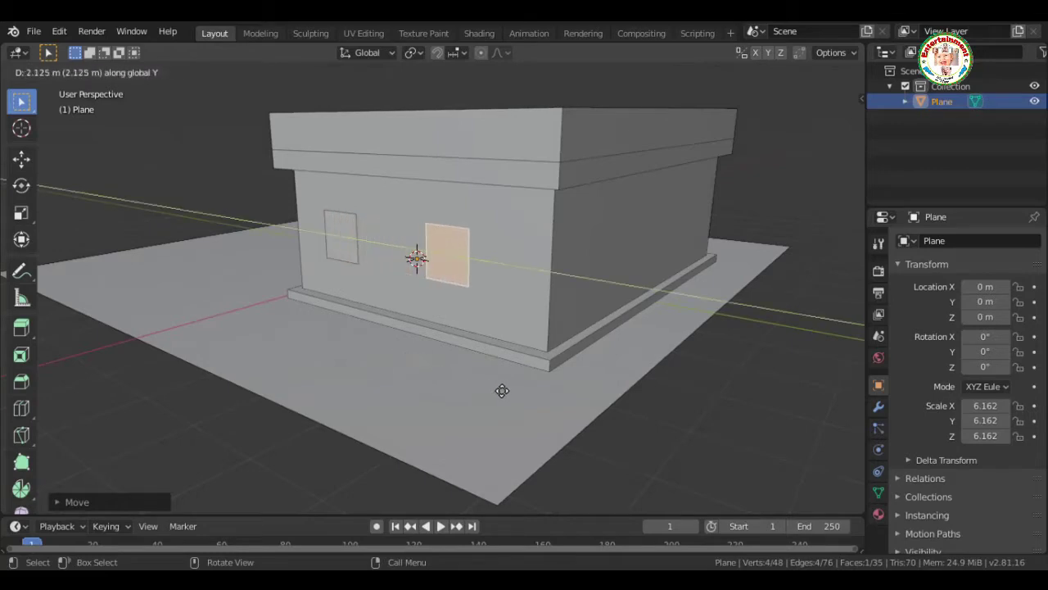
click(502, 391)
Make a window face from the long wall, narrowed along X and moved toward the wall's end
drag(827, 123, 848, 119)
click(488, 236)
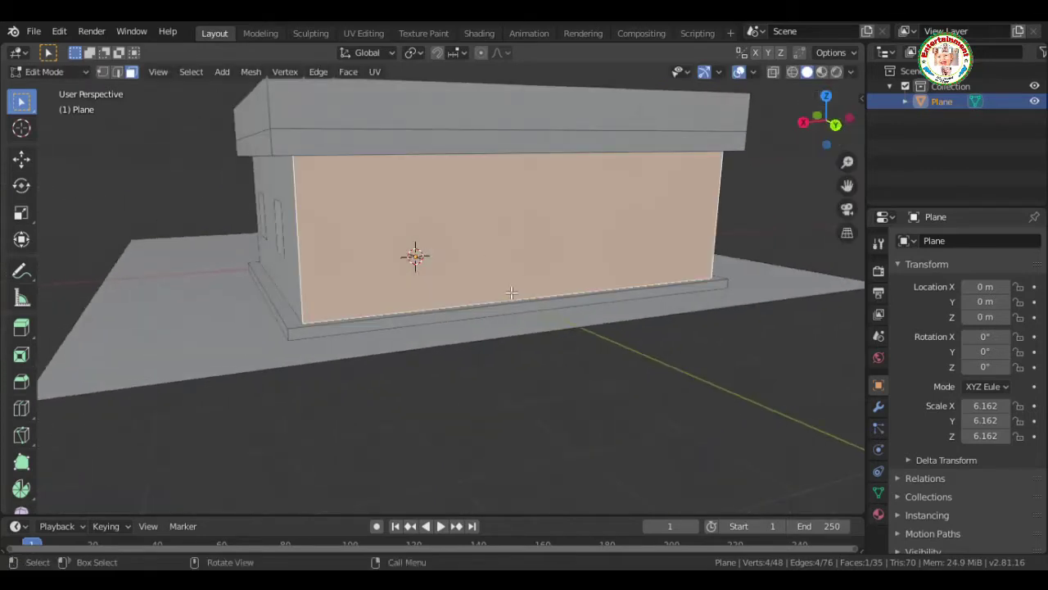
key(e)
key(s)
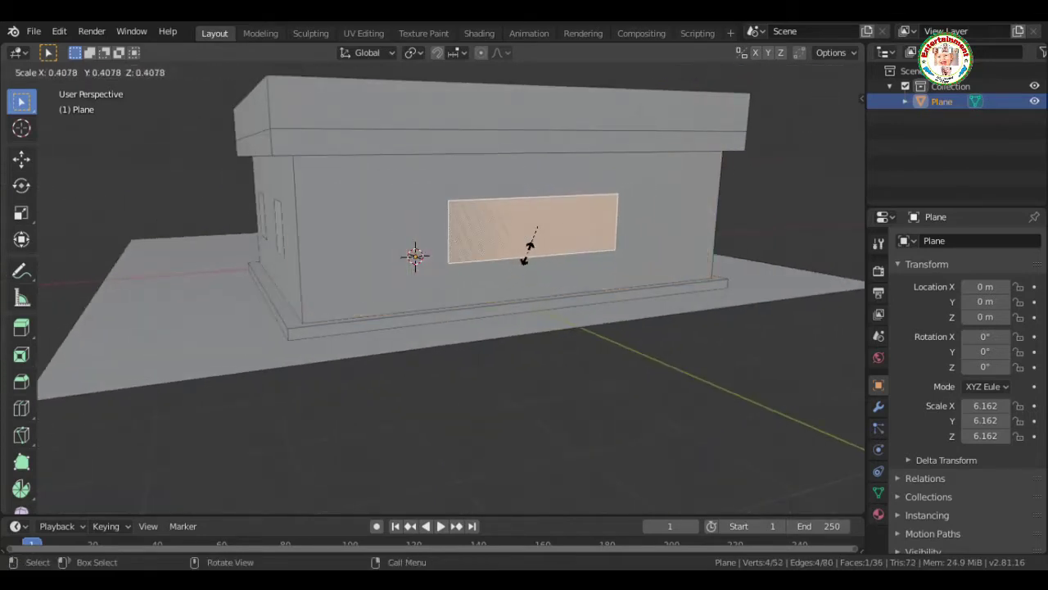
click(527, 252)
key(s)
key(x)
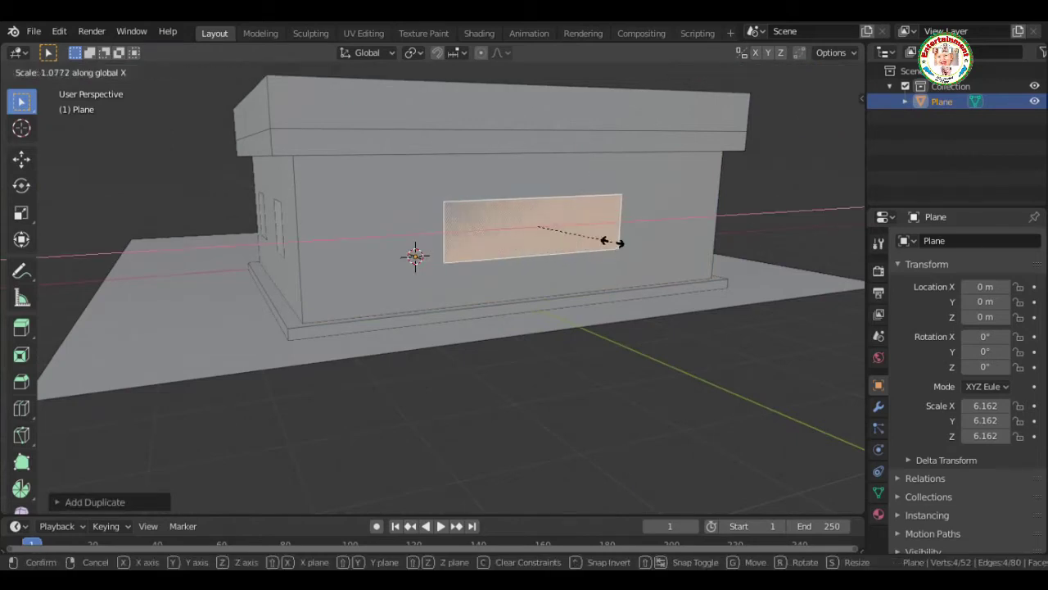
click(547, 231)
key(g)
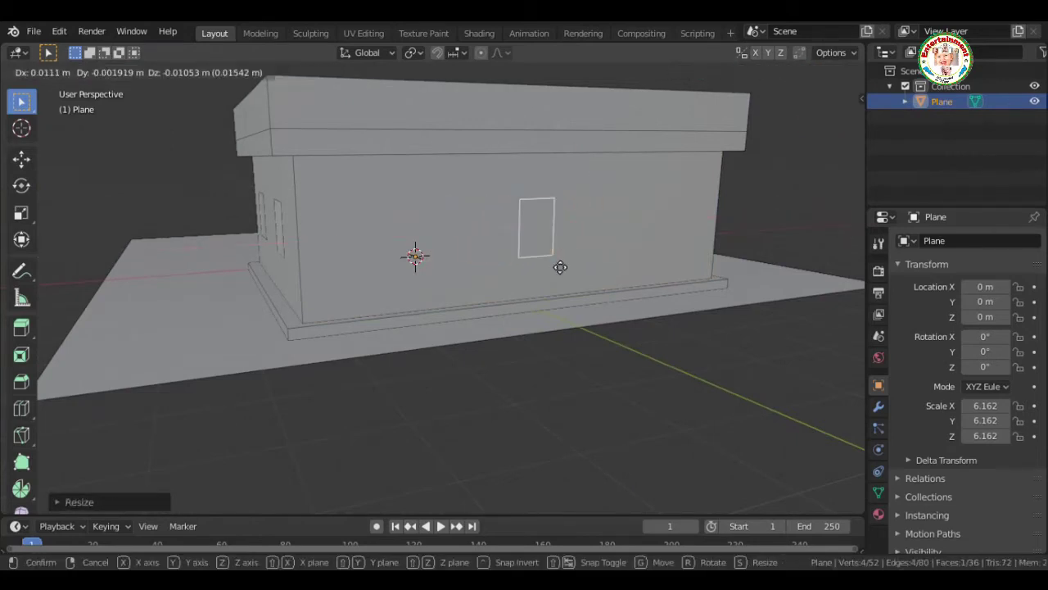
key(x)
click(438, 270)
middle_drag(438, 270, 536, 269)
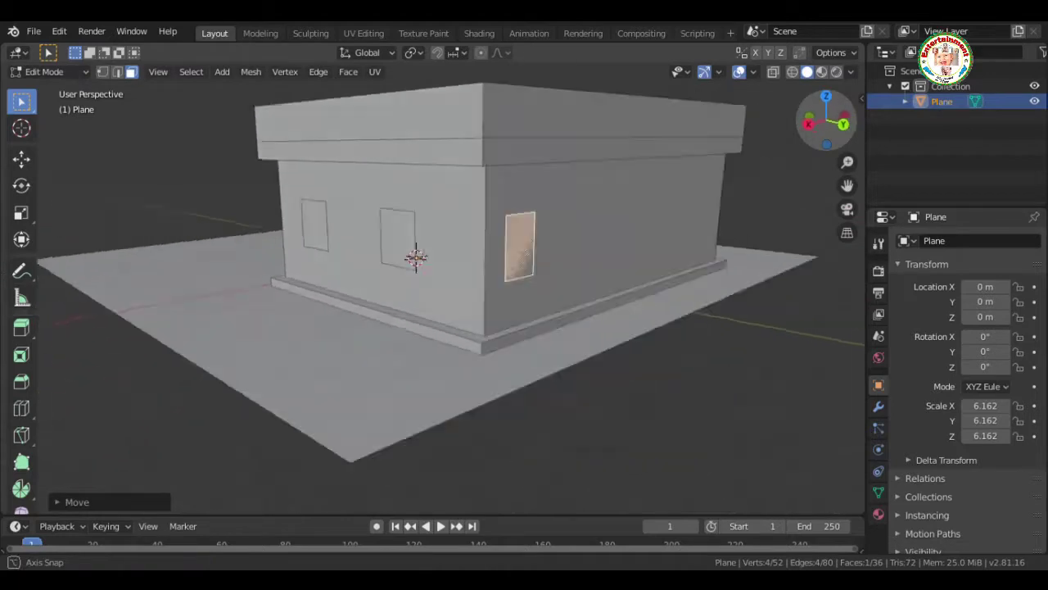
Resize the long-wall window's height, then duplicate it along X into a row of windows
key(s)
key(z)
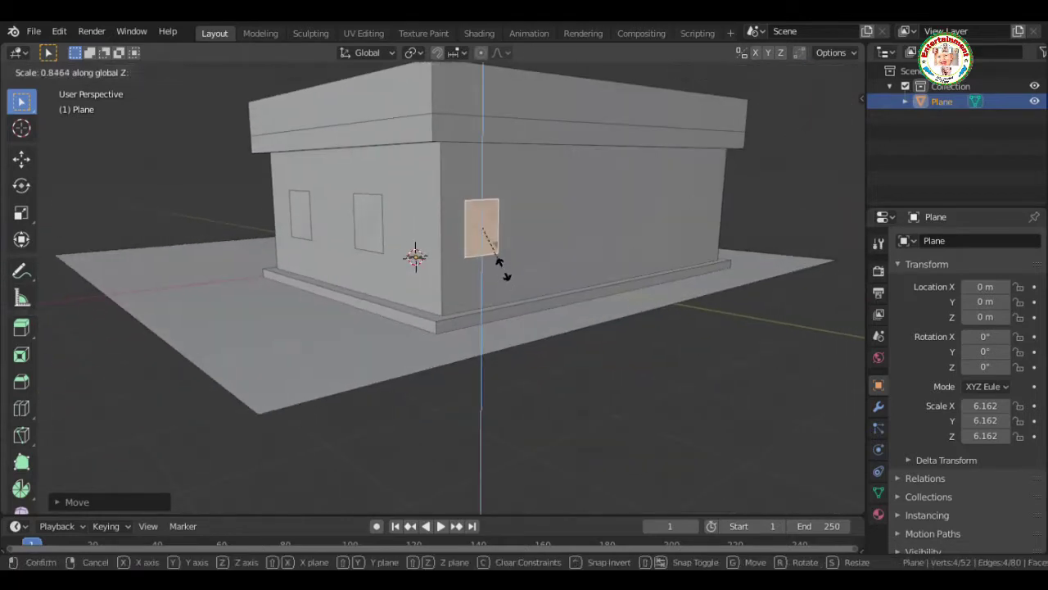
click(502, 267)
middle_drag(502, 267, 600, 274)
key(g)
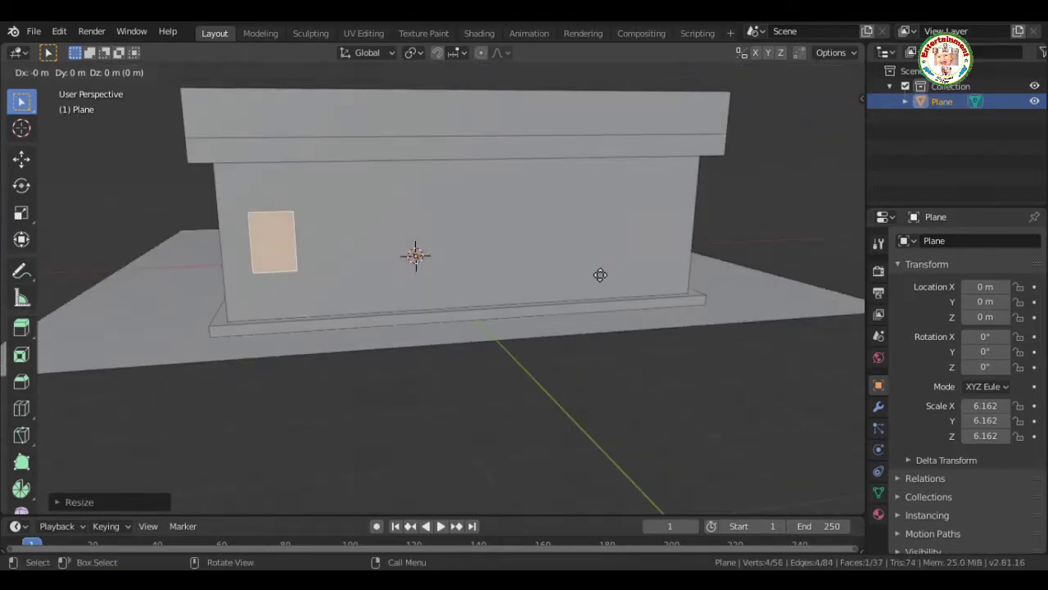
click(104, 240)
key(shift+d)
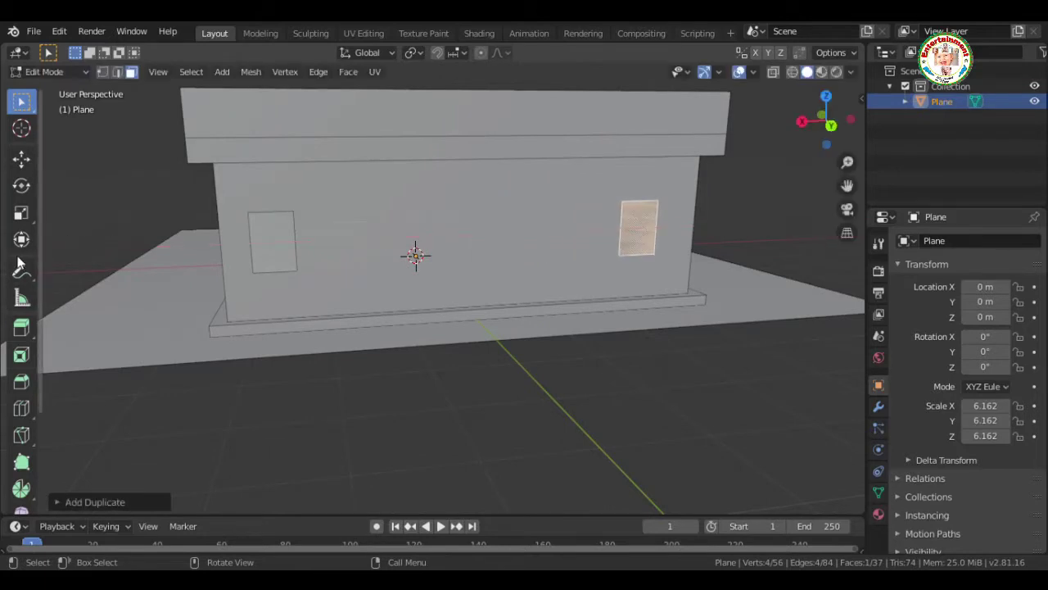
key(x)
click(670, 279)
key(shift+d)
key(x)
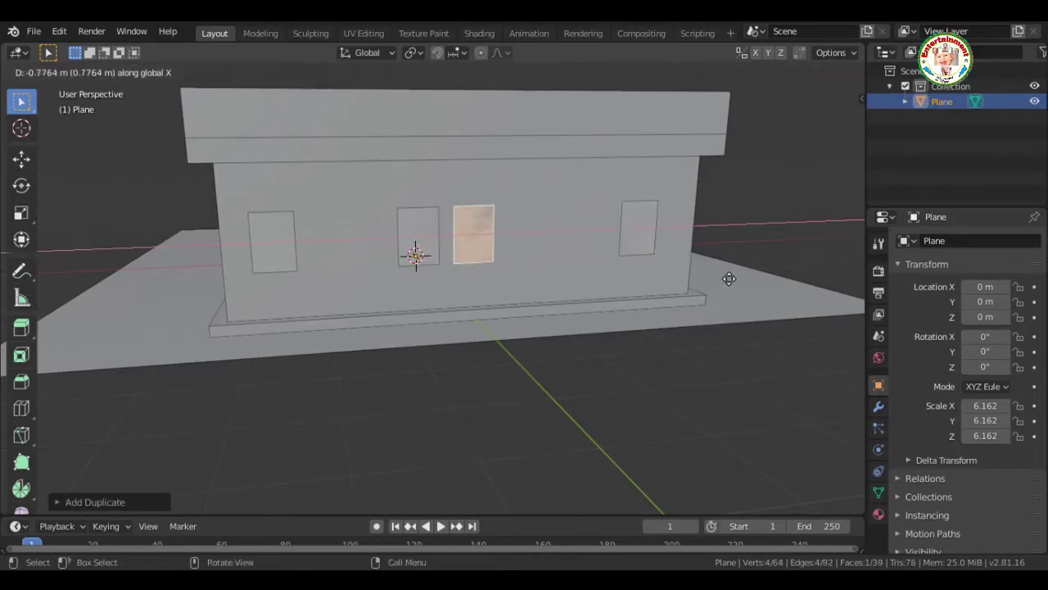
click(786, 272)
middle_drag(838, 245, 598, 208)
Shrink a copy of the third wall face into a narrow window, scaled along X
click(393, 222)
key(shift+d)
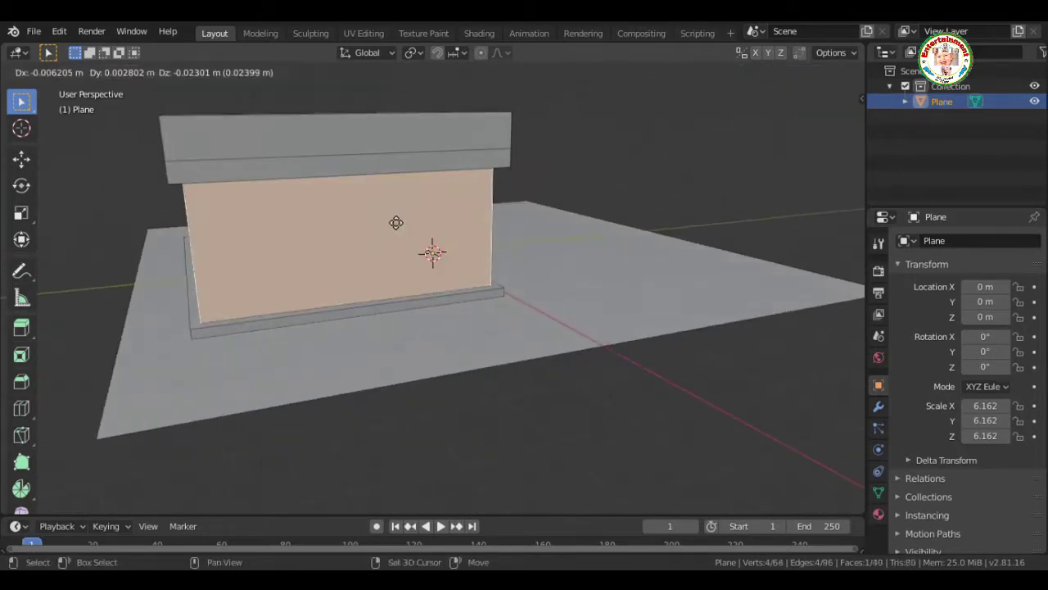
key(s)
click(372, 242)
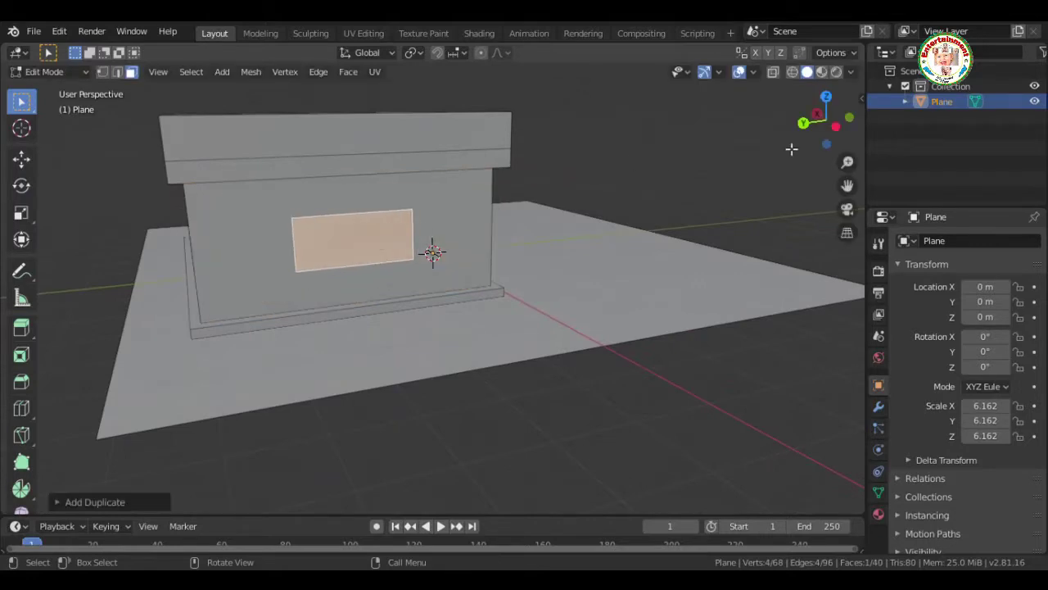
middle_drag(372, 241, 572, 250)
key(s)
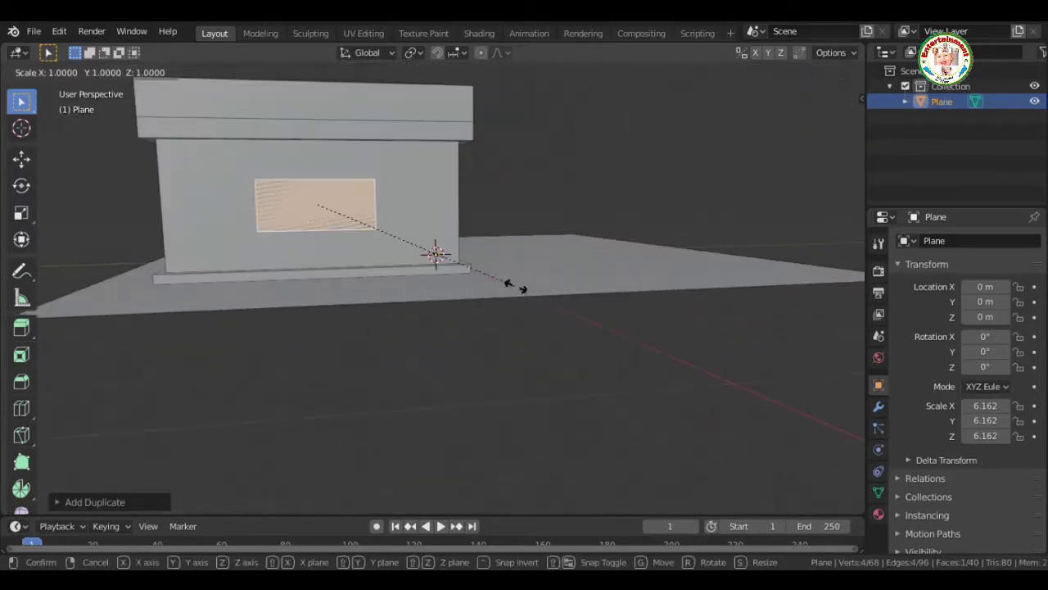
key(x)
click(373, 237)
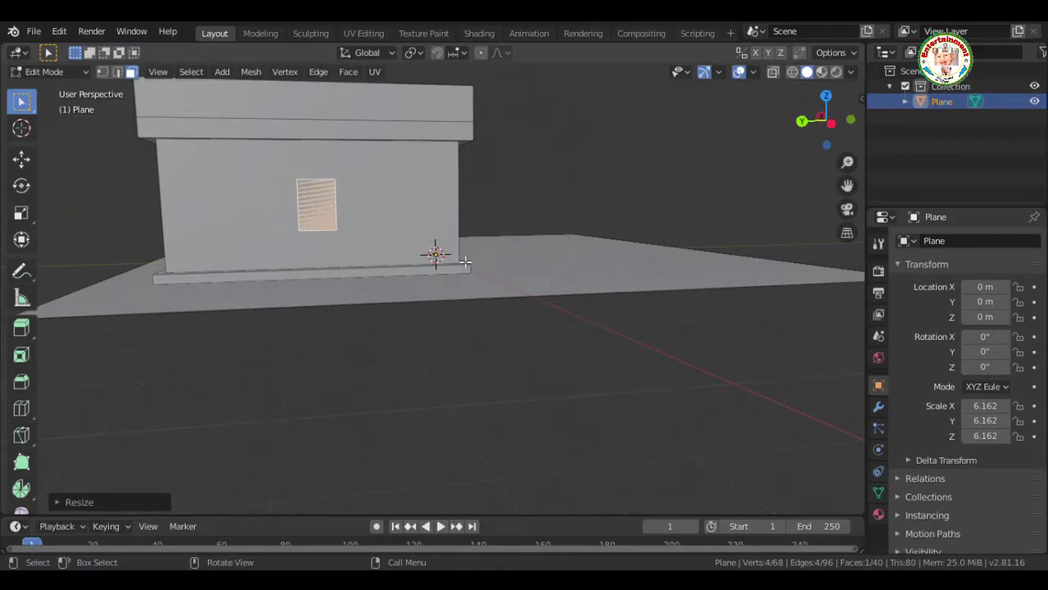
Position the window along Y and duplicate it into a second window on that wall
key(g)
key(y)
click(540, 250)
key(shift+d)
key(y)
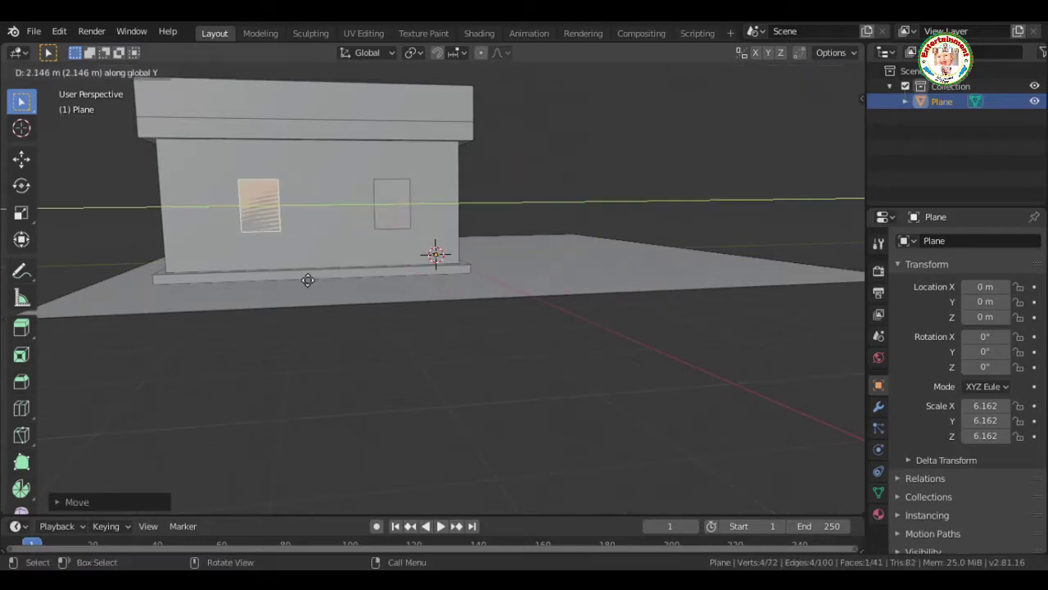
click(307, 280)
Duplicate the other long wall's face as a smaller inset and lower it to the wall's base
middle_drag(307, 280, 473, 256)
click(473, 255)
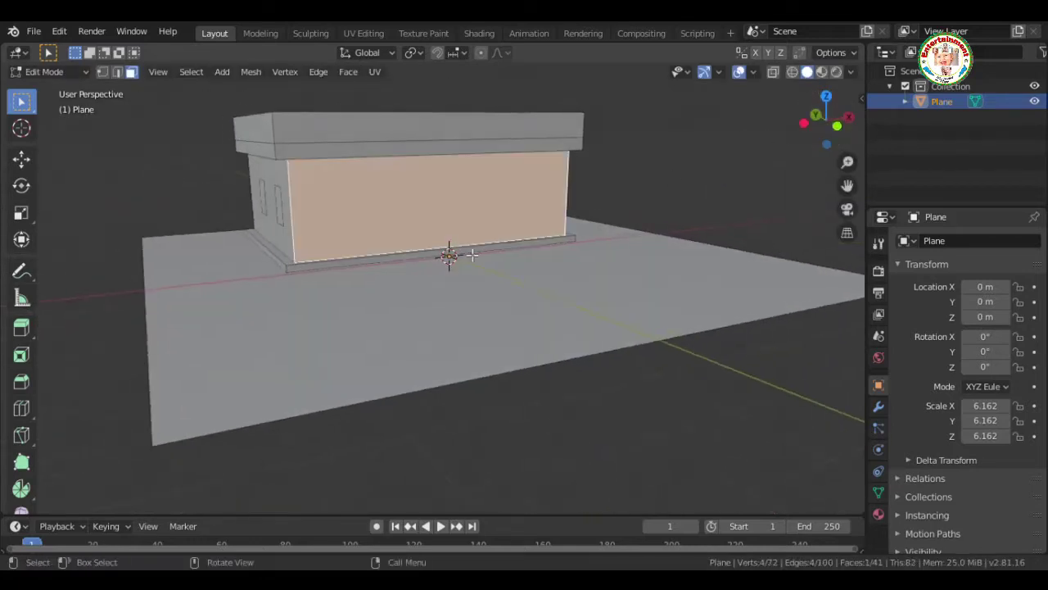
key(shift+d)
key(s)
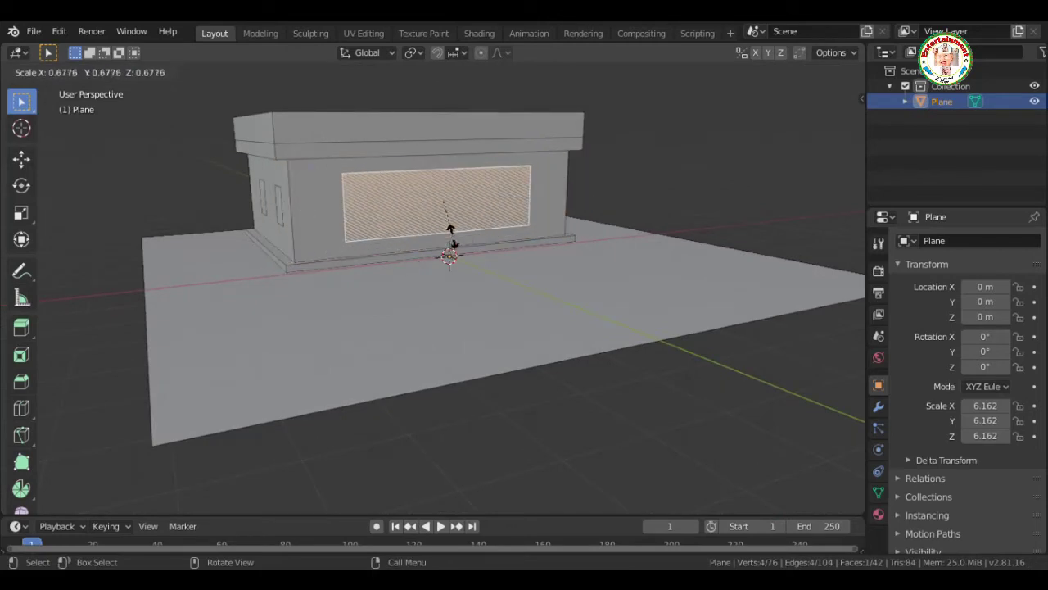
click(452, 231)
key(g)
key(z)
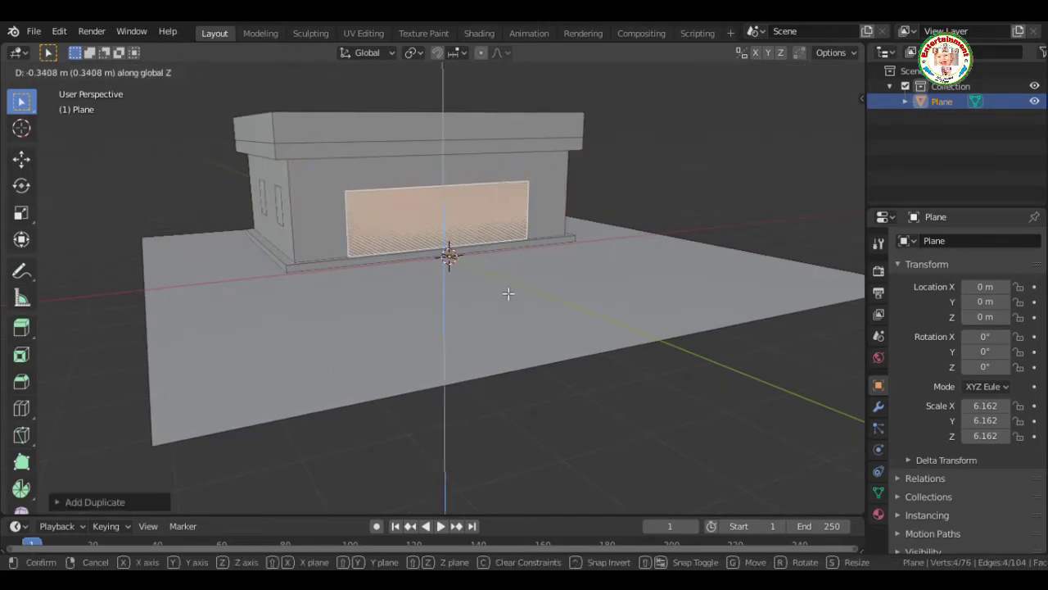
click(507, 293)
Stretch the inset face taller along Z and narrower along X into a door
scroll(508, 293, up, 5)
middle_drag(508, 293, 583, 282)
scroll(583, 281, up, 2)
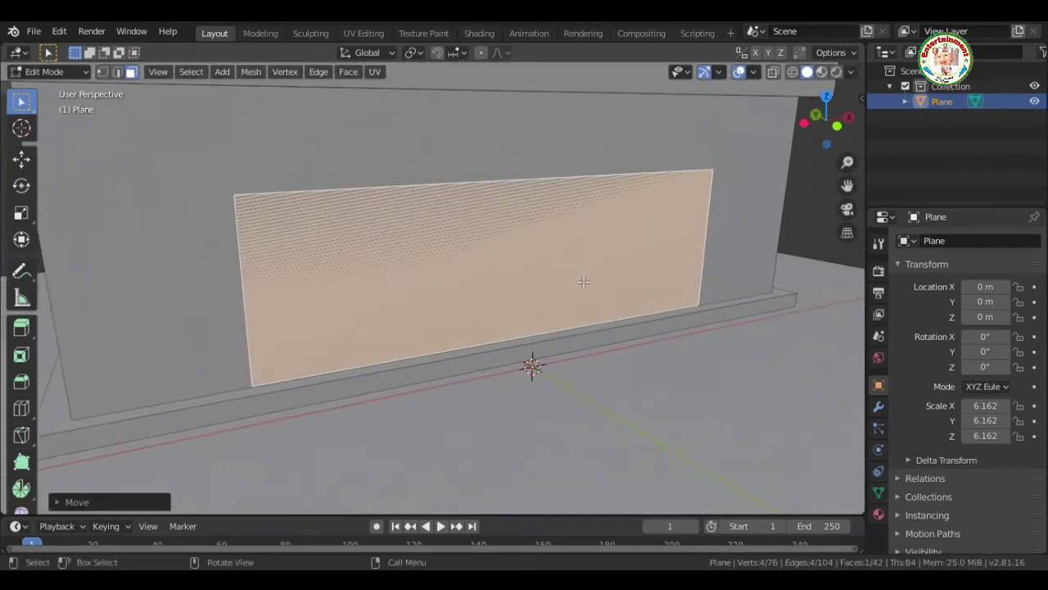
key(s)
key(z)
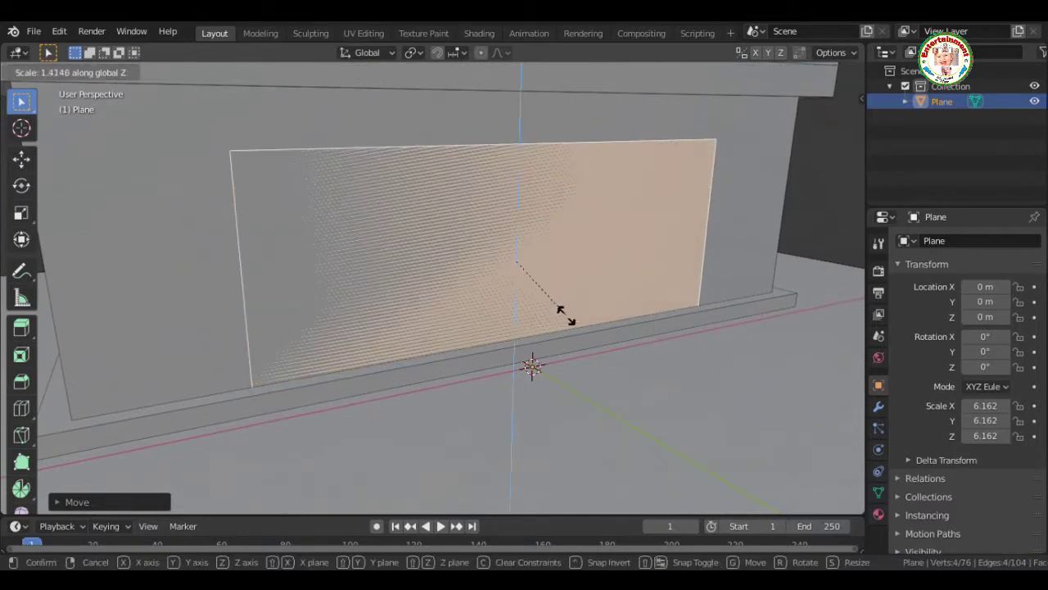
click(568, 315)
key(s)
key(x)
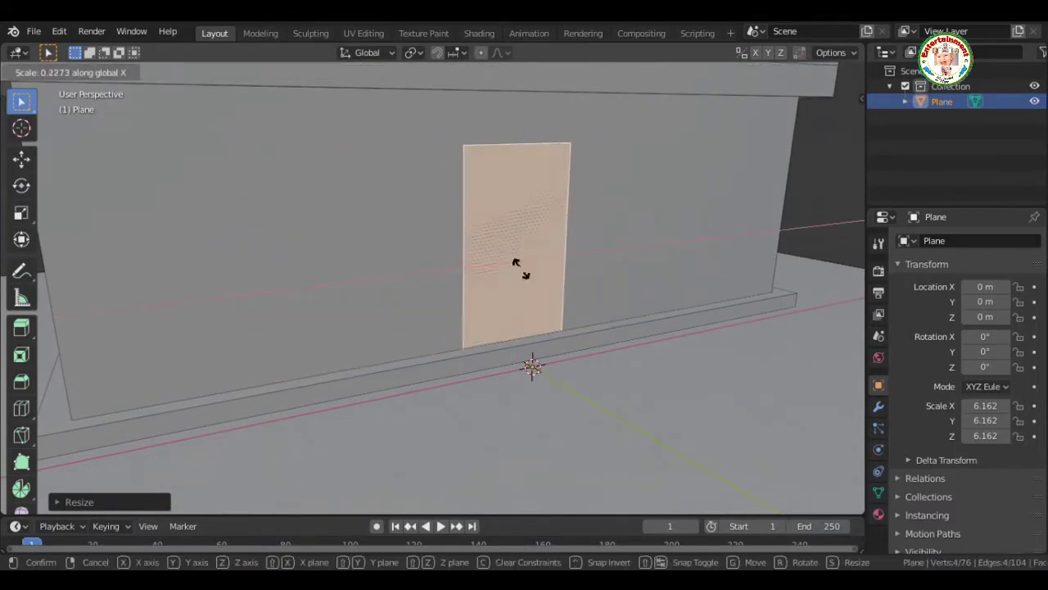
click(525, 268)
mouse_move(754, 189)
middle_down()
mouse_move(713, 159)
mouse_move(573, 401)
middle_up()
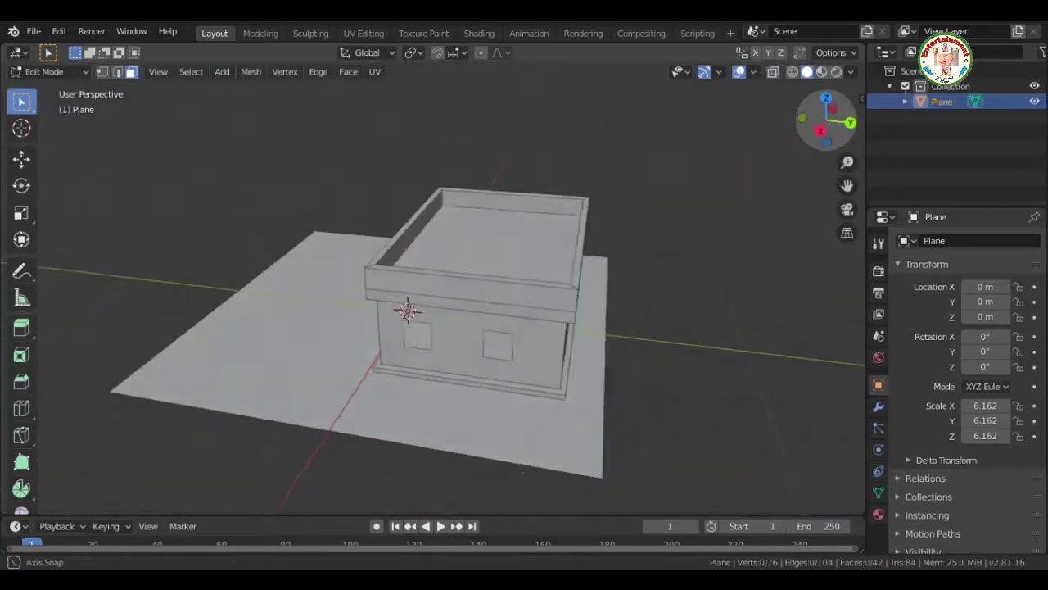
Scale the ground face up so the plane extends well past the house
click(573, 401)
key(s)
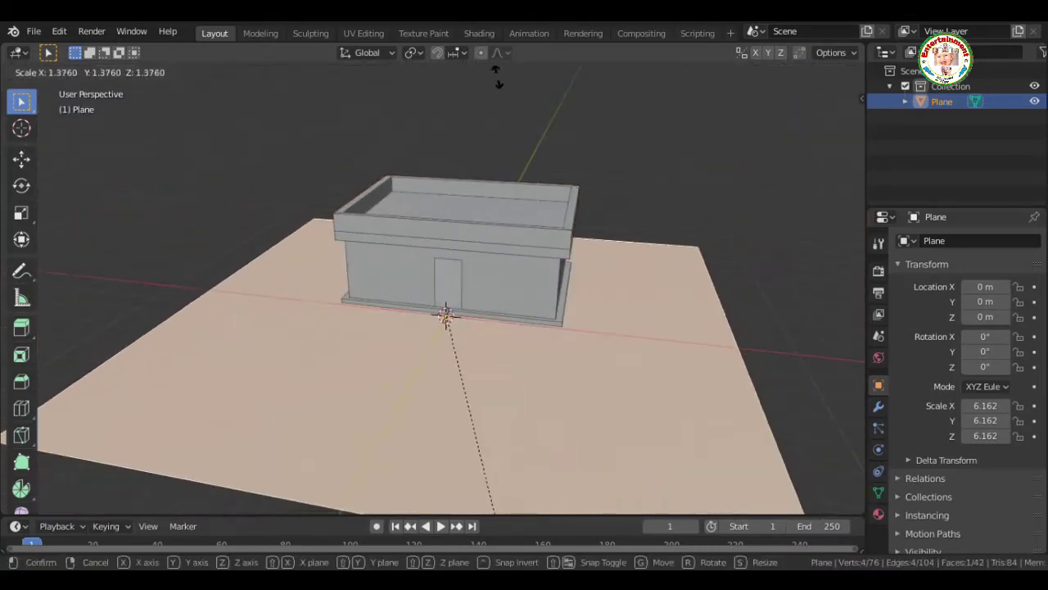
click(622, 205)
middle_drag(622, 205, 573, 245)
Toggle X-ray on and off to check the enlarged ground, then view the house from a low side angle
key(alt+z)
mouse_move(422, 311)
middle_down()
mouse_move(412, 304)
mouse_move(459, 303)
mouse_move(428, 311)
mouse_move(461, 299)
mouse_move(407, 307)
mouse_move(421, 316)
middle_up()
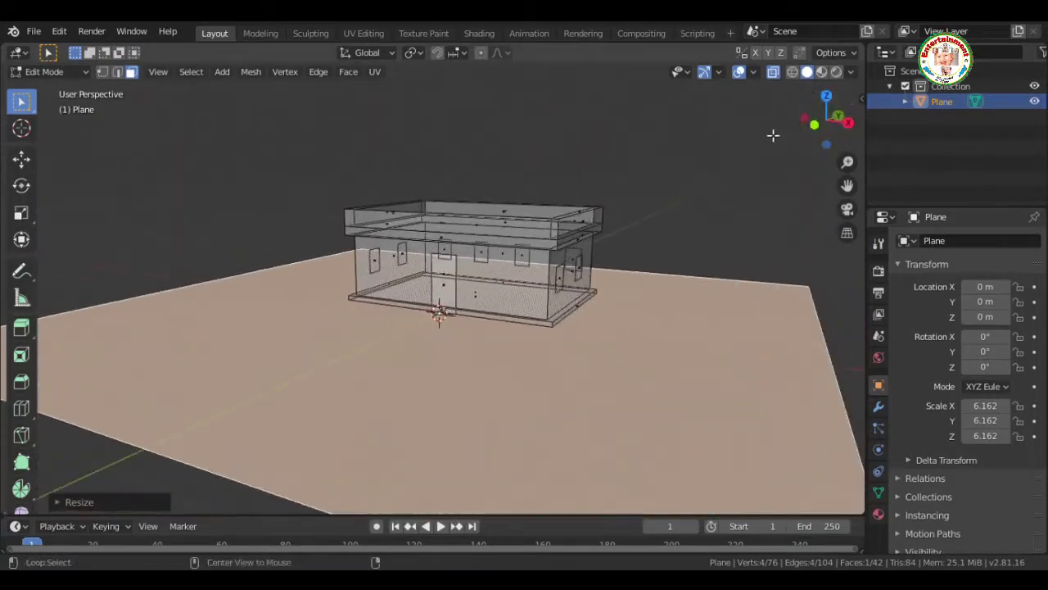
key(alt+z)
click(796, 154)
mouse_move(815, 131)
mouse_down()
mouse_move(827, 123)
mouse_move(623, 233)
mouse_up()
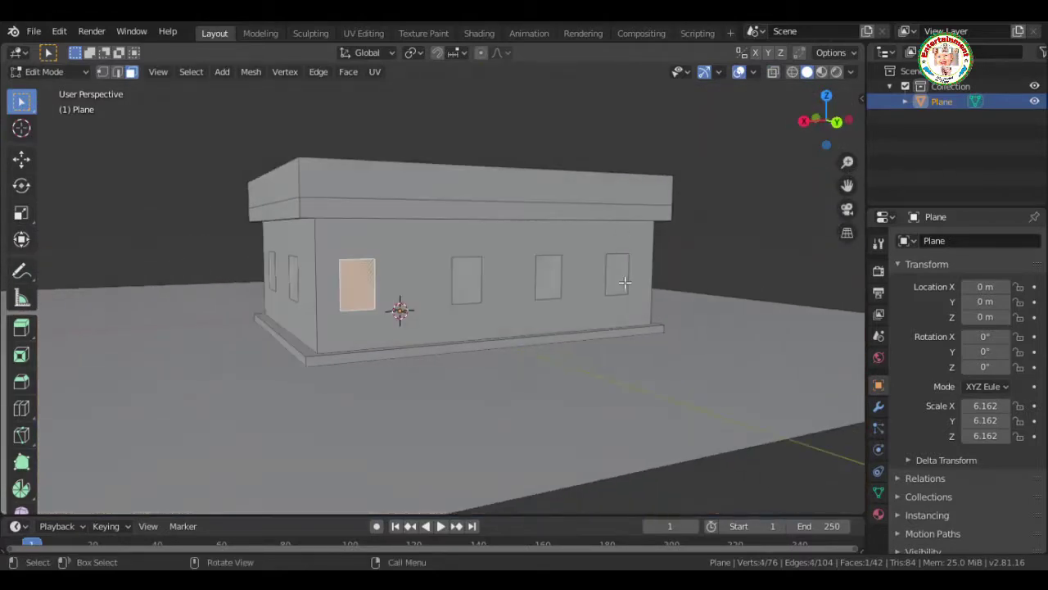
Duplicate the two window faces onto another wall and slide them along Y into place
key(shift+d)
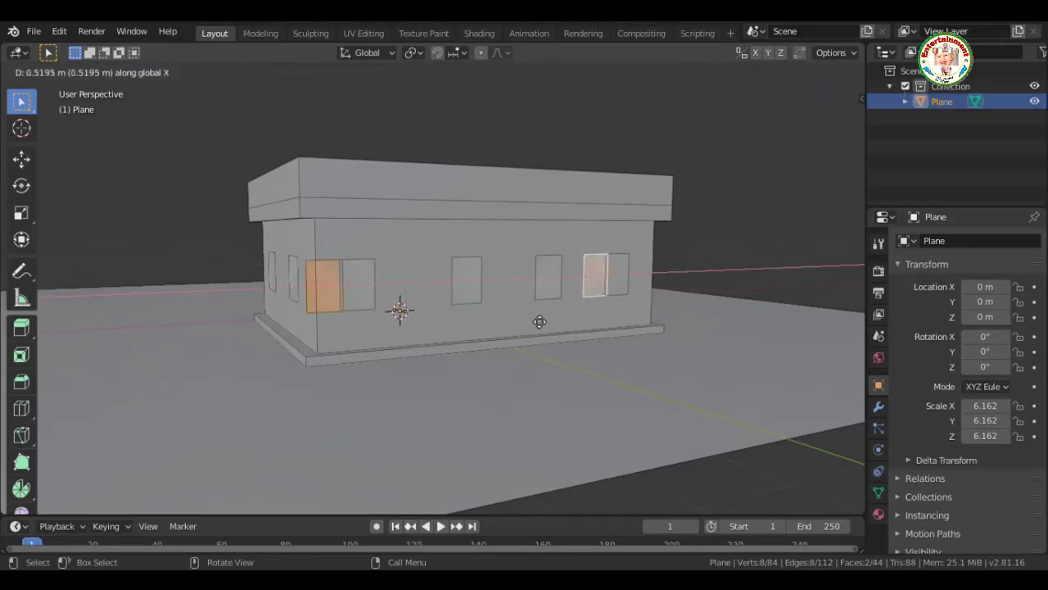
click(376, 291)
drag(827, 120, 732, 197)
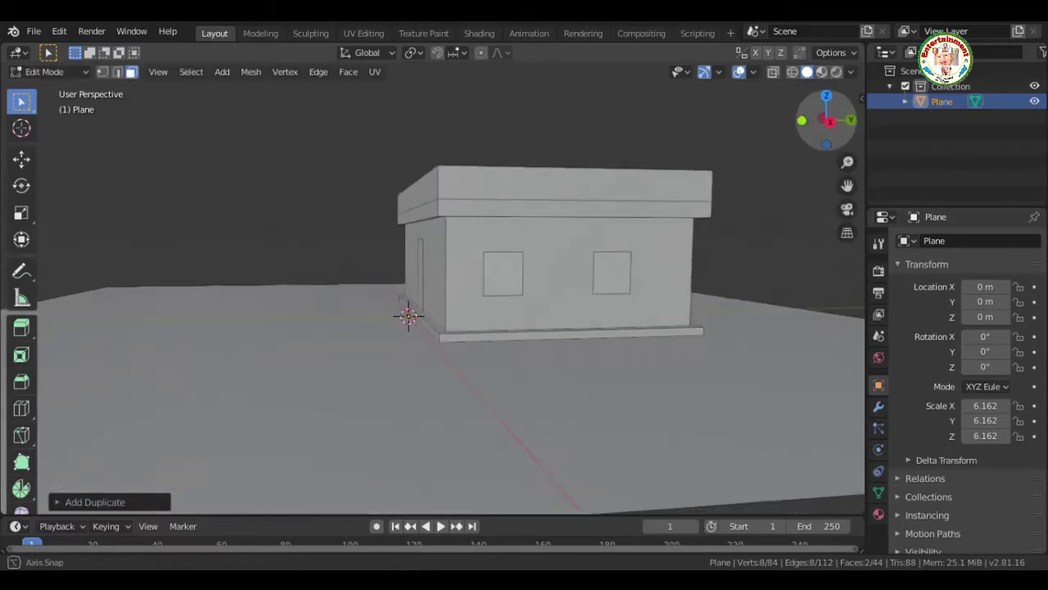
key(g)
key(y)
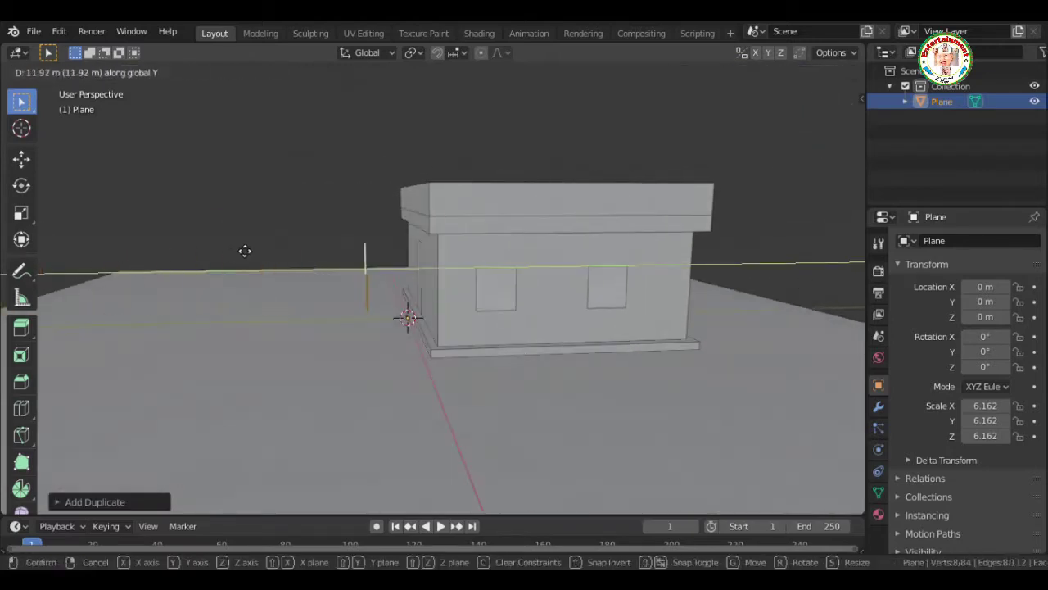
click(245, 250)
Move a window face along Y to its spot on the far wall, then select the whole house
drag(823, 127, 815, 182)
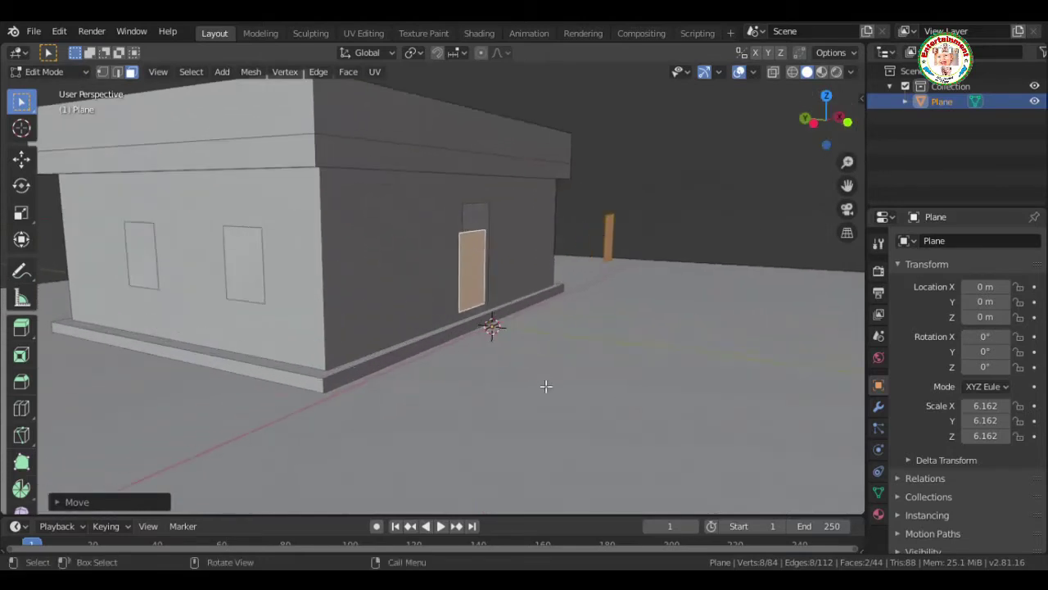
key(g)
key(y)
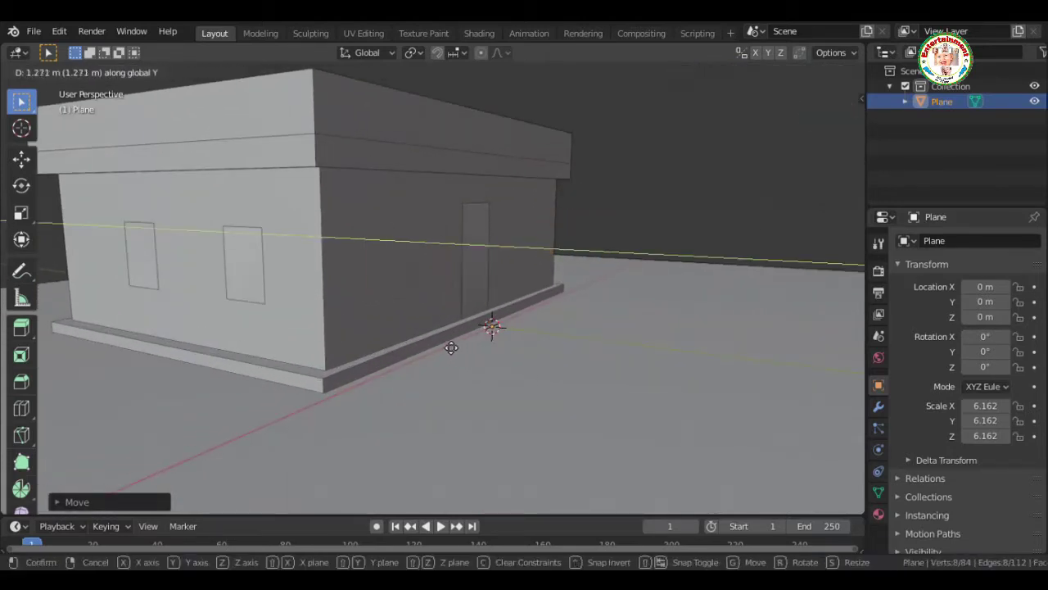
click(455, 347)
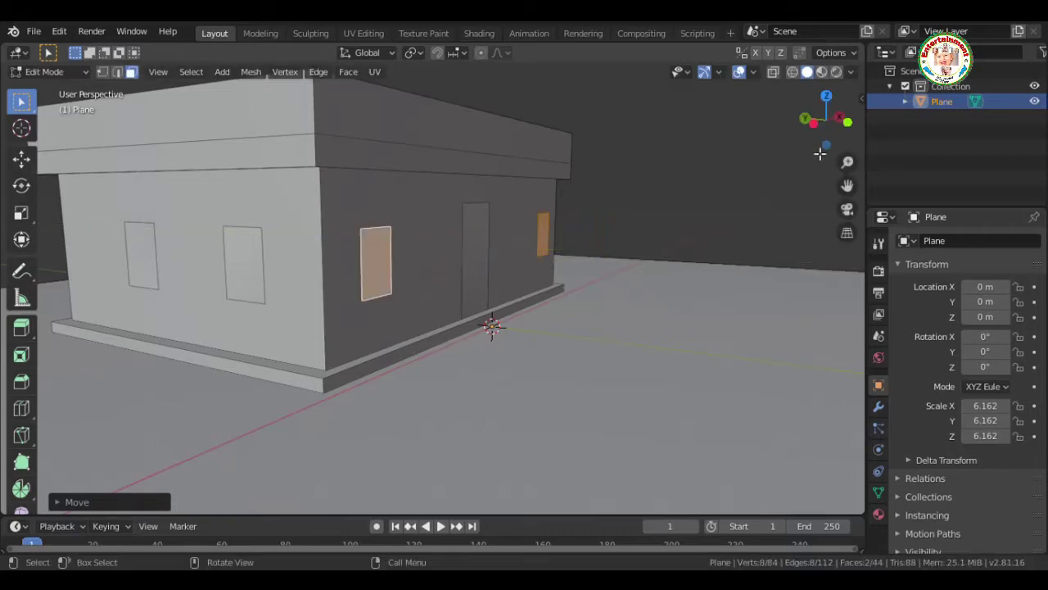
drag(820, 153, 737, 157)
key(l)
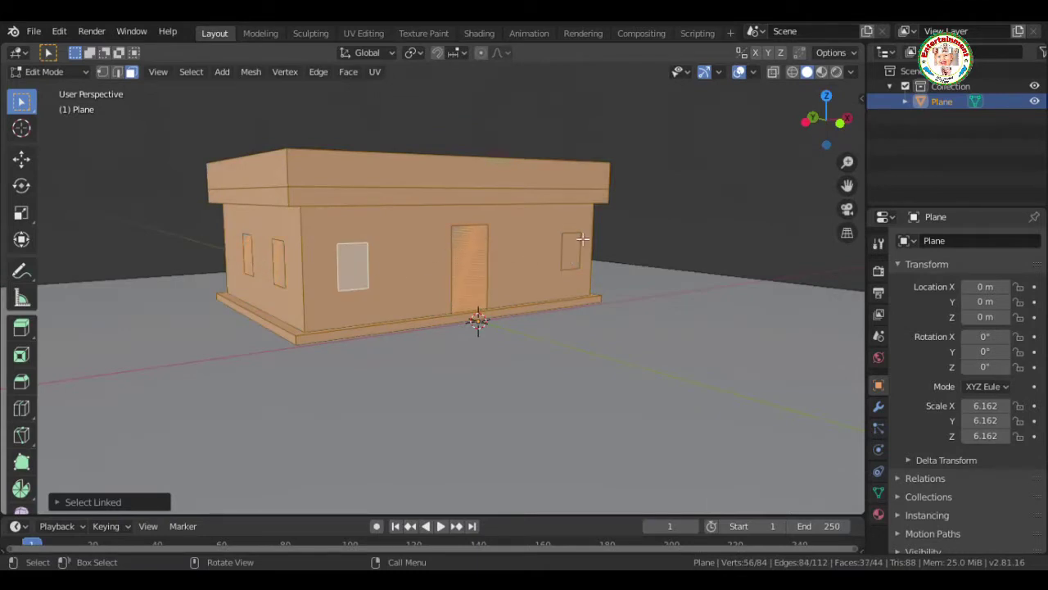
Duplicate the house and place the copy in front of the original
drag(823, 122, 786, 124)
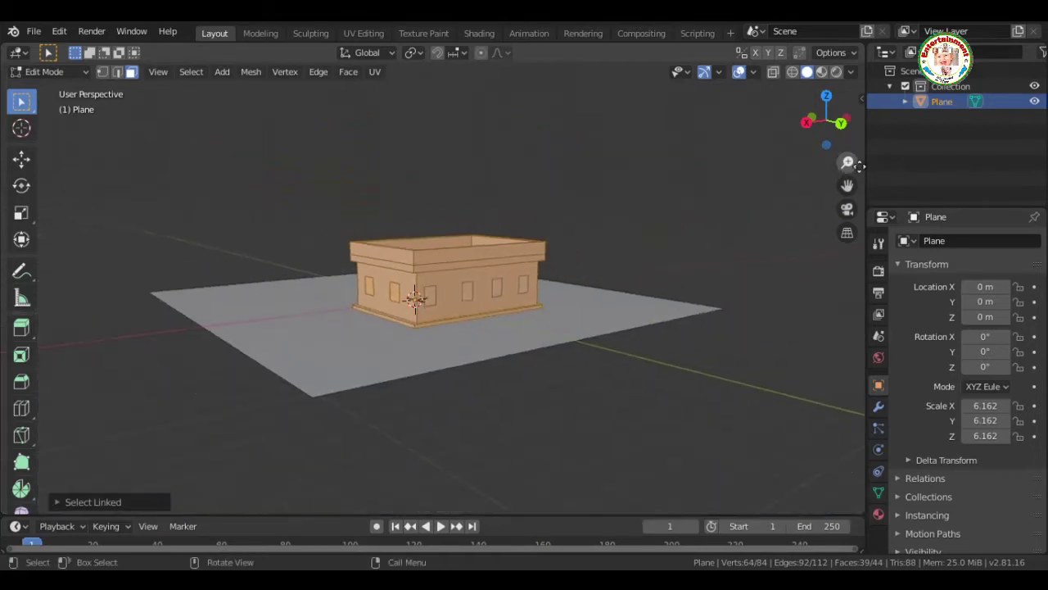
drag(847, 161, 846, 192)
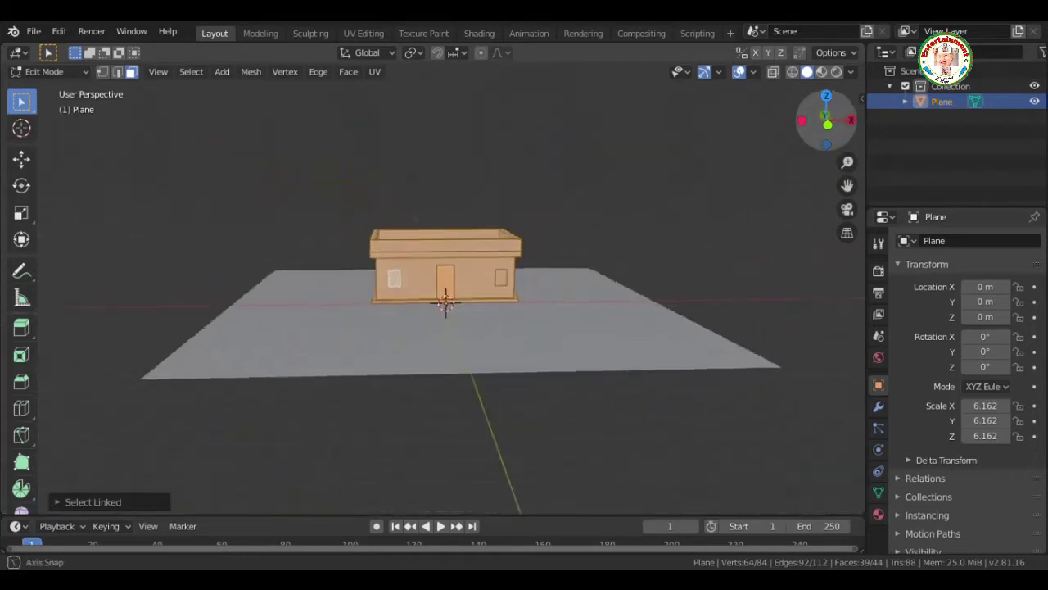
drag(823, 119, 806, 119)
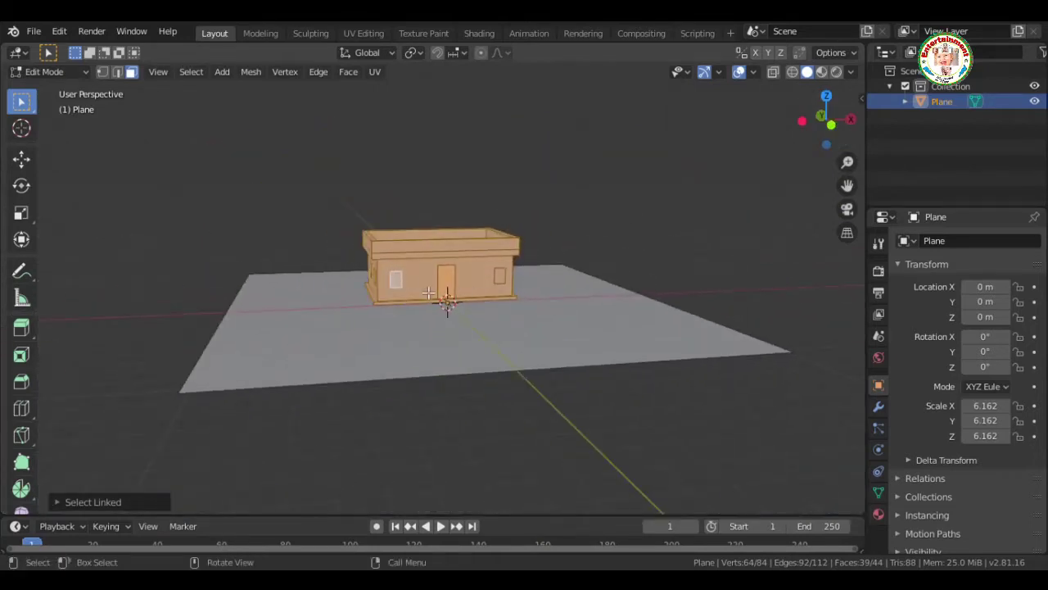
key(shift+d)
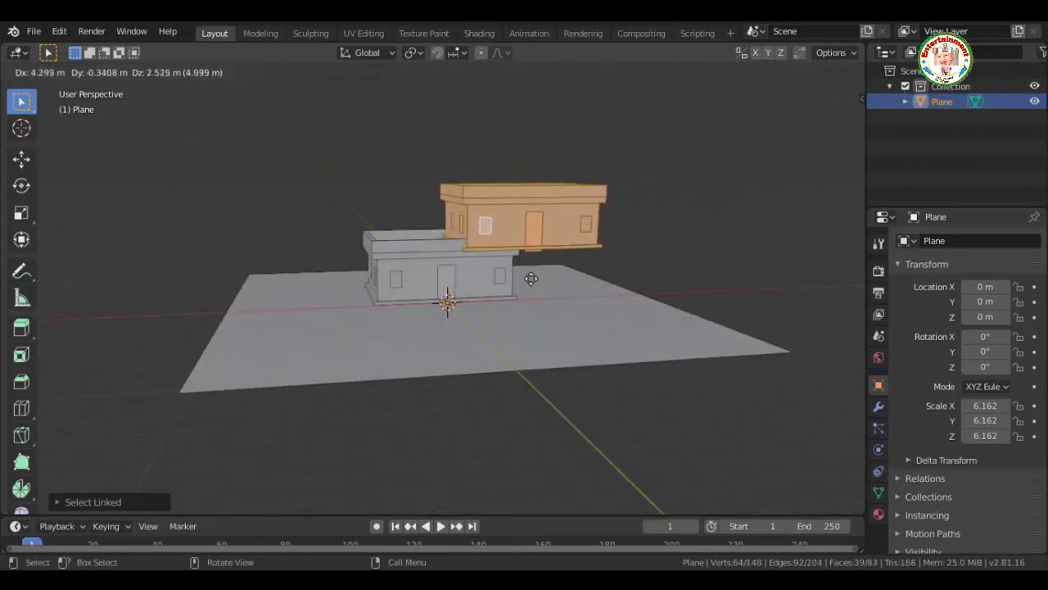
click(518, 401)
drag(822, 123, 831, 143)
middle_drag(772, 154, 757, 199)
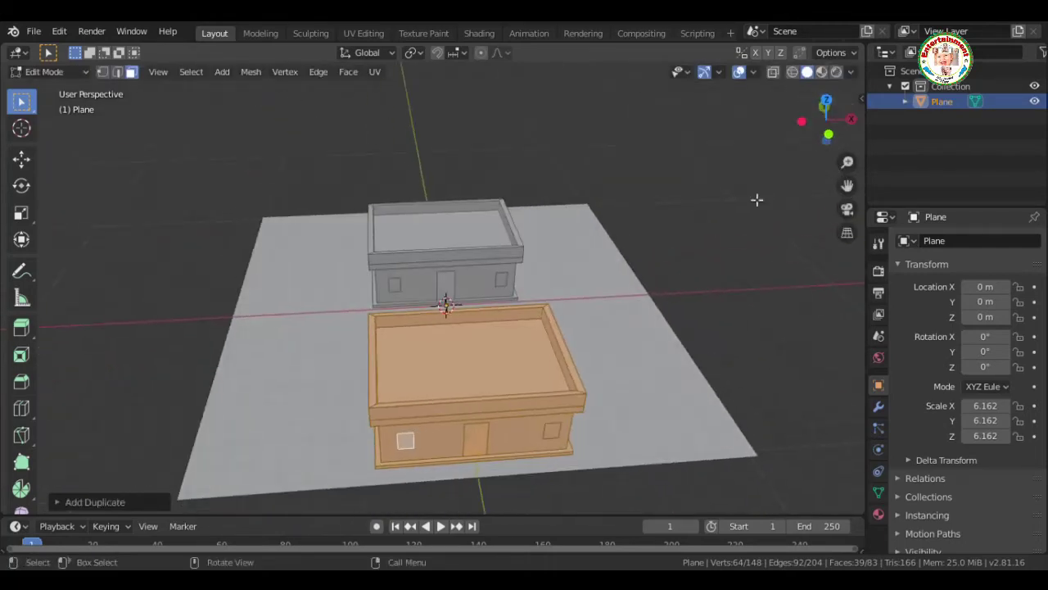
Add a third house offset along X to the left and a fourth along Y at the front-left
key(shift+d)
key(x)
click(360, 373)
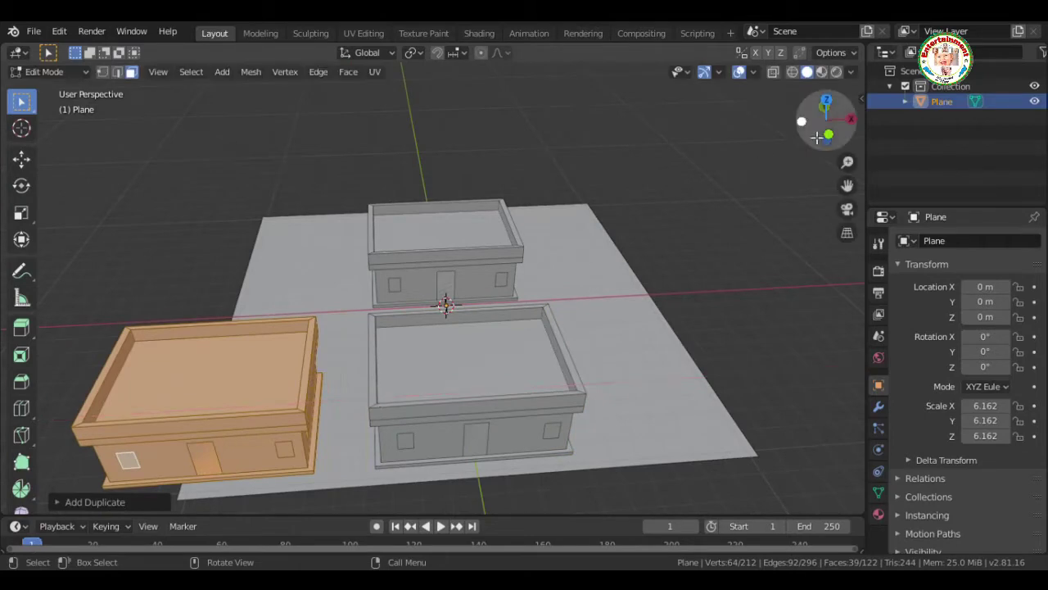
drag(827, 123, 630, 352)
key(shift+d)
key(y)
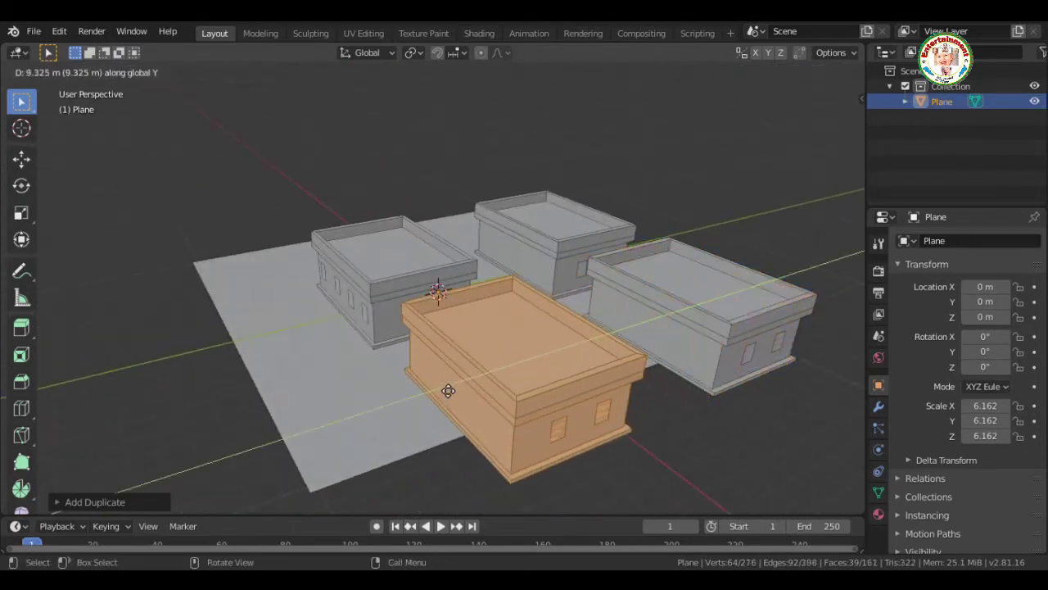
click(435, 290)
drag(826, 115, 827, 110)
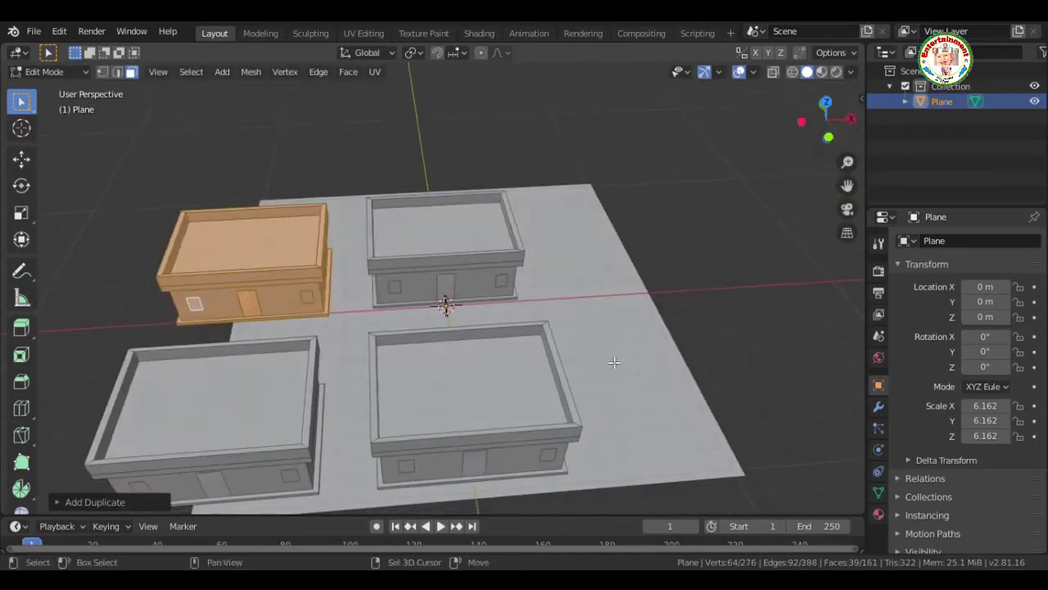
Add fifth and sixth house copies on the right and front, then select the ground face
key(shift+d)
key(x)
key(Return)
key(Tab)
middle_drag(156, 237, 637, 441)
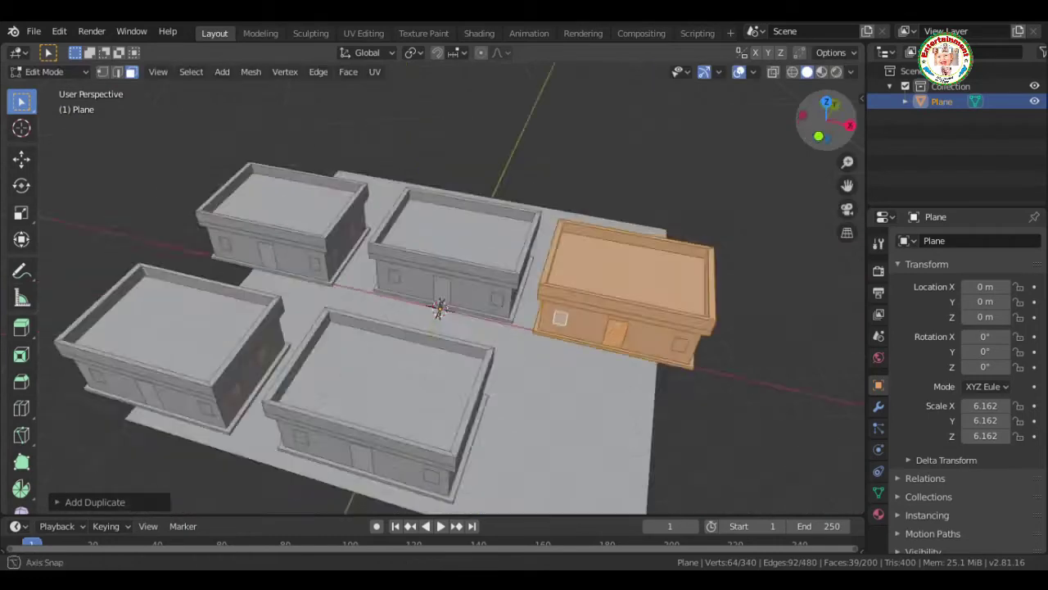
key(shift+d)
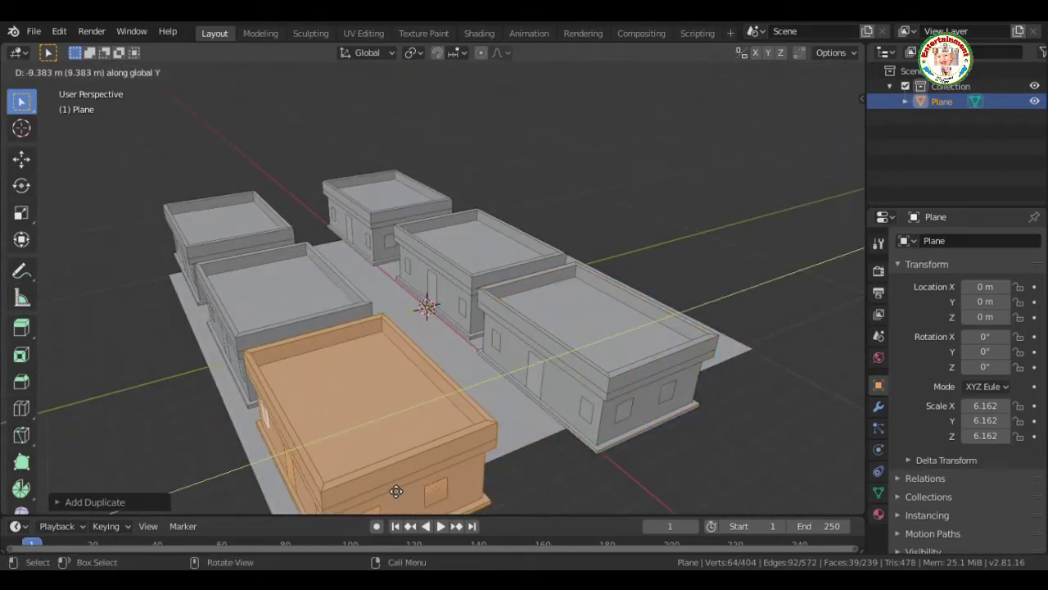
click(422, 483)
click(524, 432)
drag(848, 162, 848, 213)
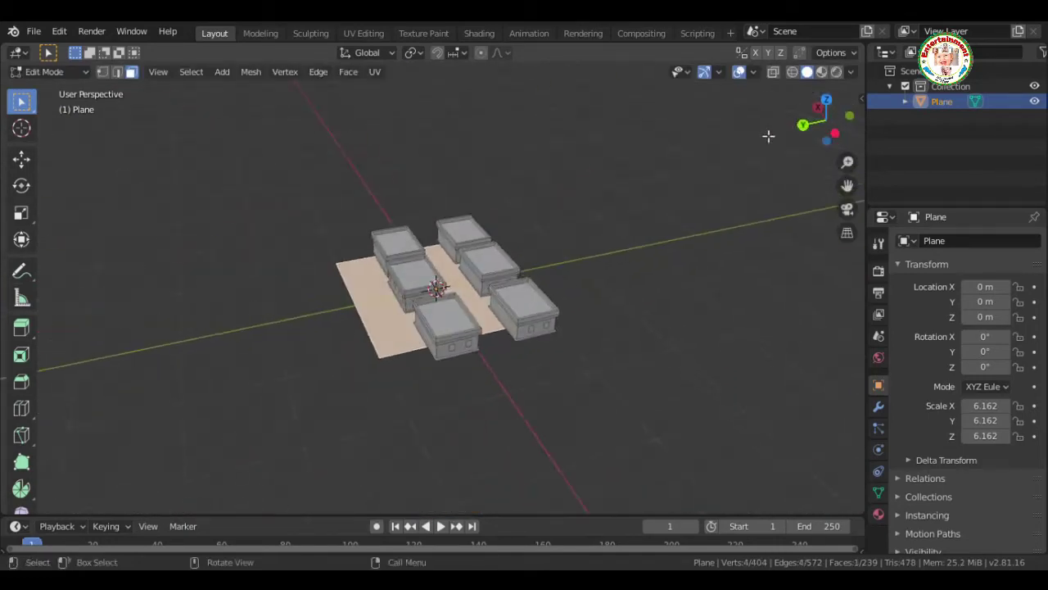
Stretch the ground plane much wider along X under the houses
key(s)
click(145, 303)
scroll(616, 302, up, 4)
mouse_move(442, 295)
middle_down()
mouse_move(418, 295)
mouse_move(446, 297)
middle_up()
key(alt+a)
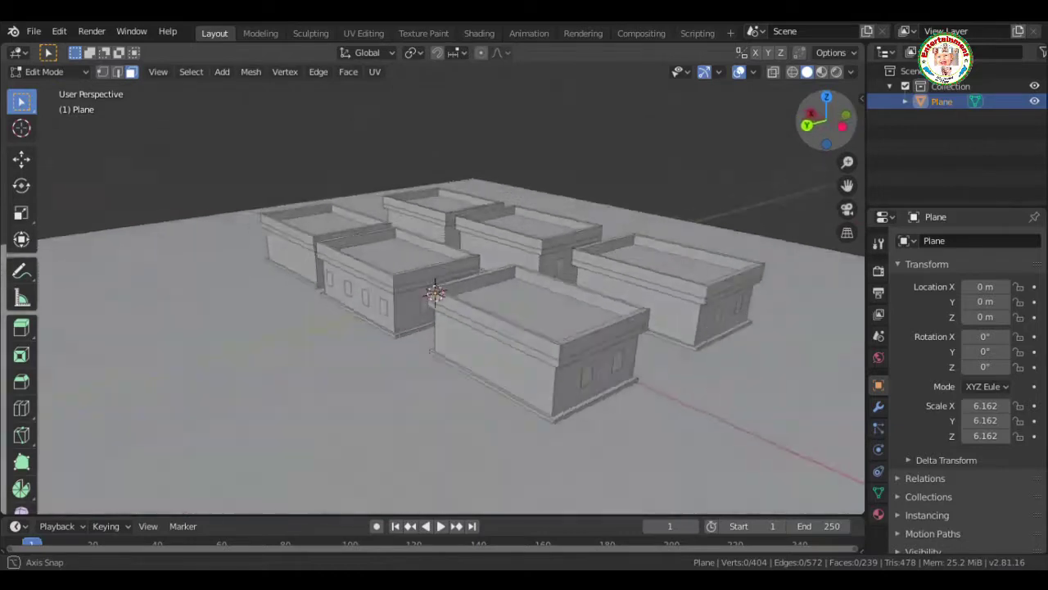
middle_drag(446, 297, 458, 297)
Select the entire right-hand house and view it from a low front angle
key(l)
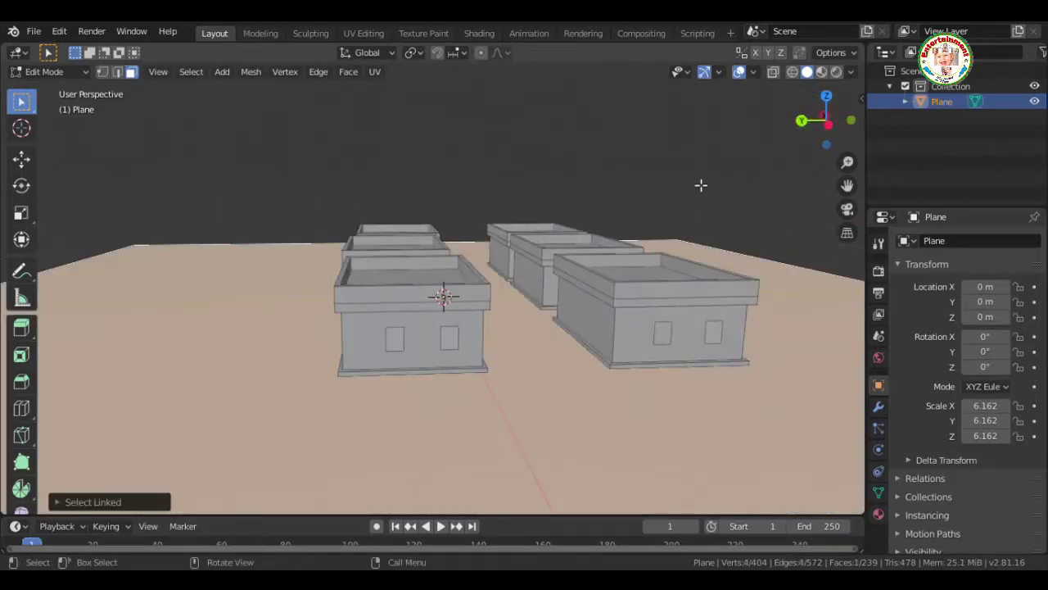
key(alt+a)
key(l)
middle_drag(832, 177, 246, 374)
key(l)
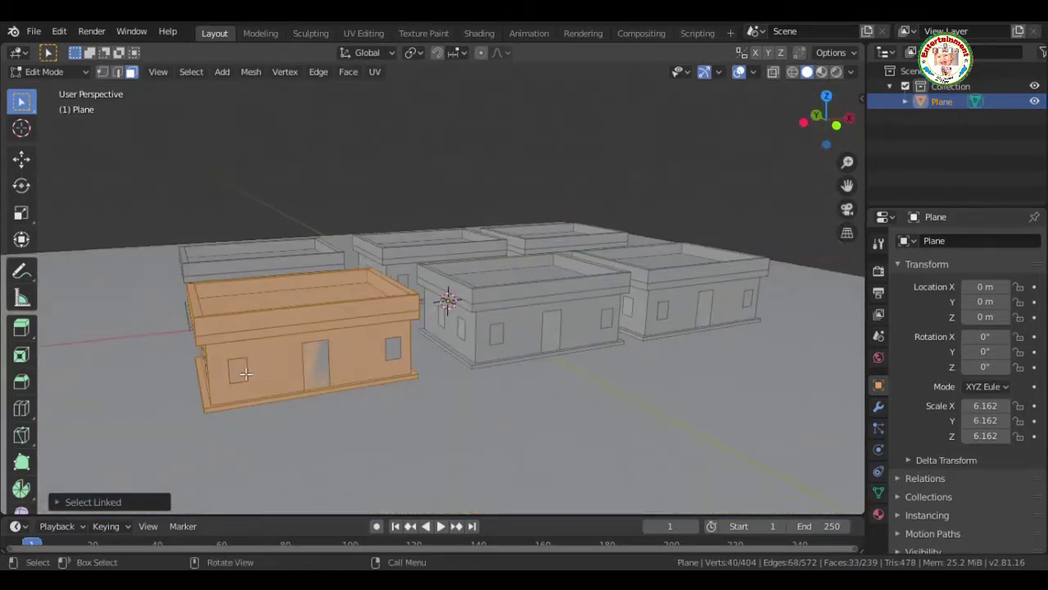
mouse_move(793, 150)
middle_down()
mouse_move(737, 287)
mouse_move(639, 309)
middle_up()
key(alt+a)
key(l)
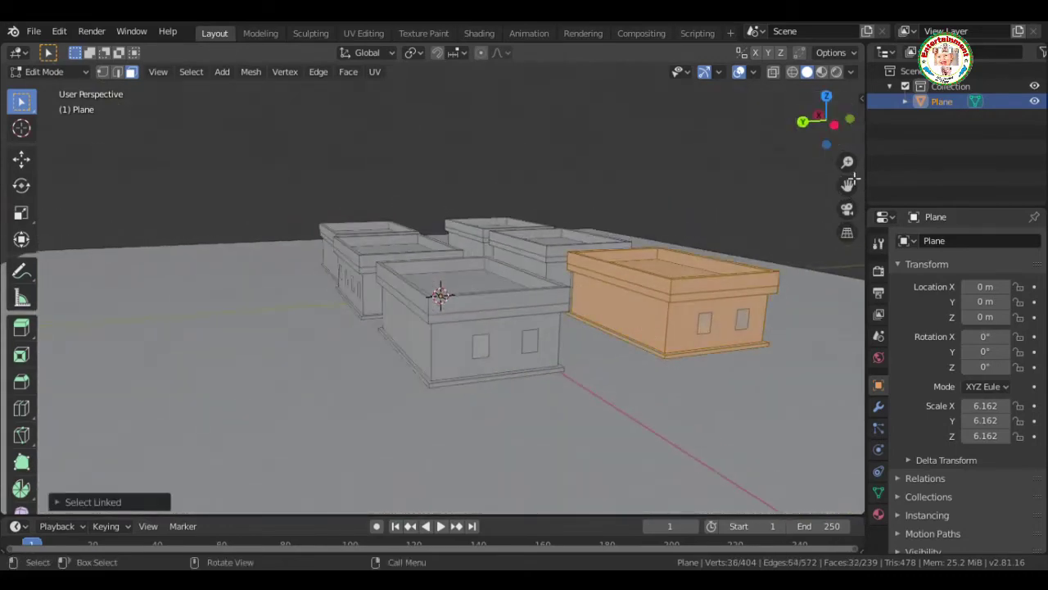
middle_drag(853, 179, 684, 559)
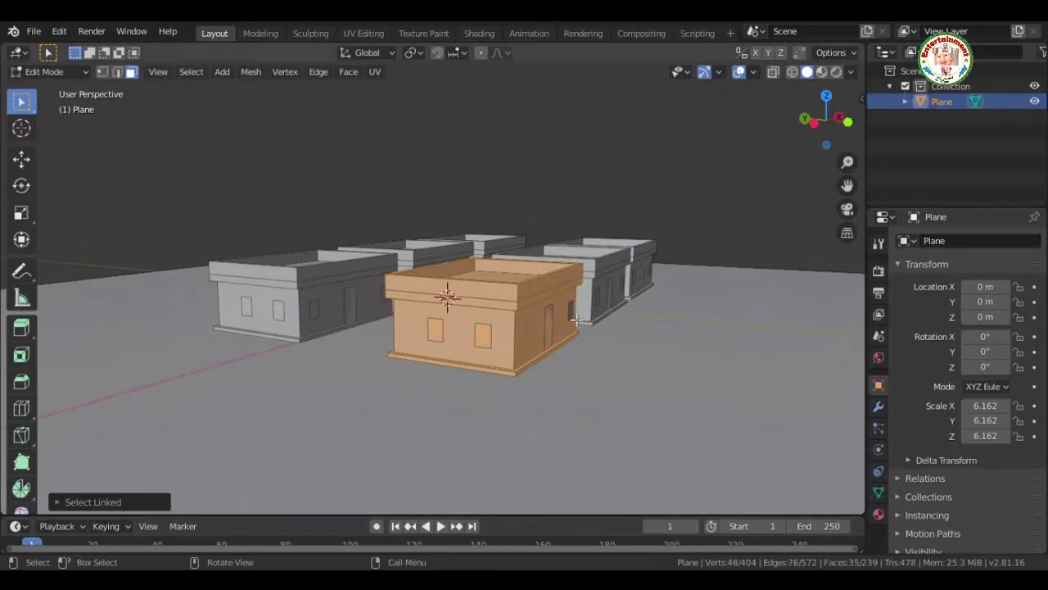
drag(827, 145, 734, 179)
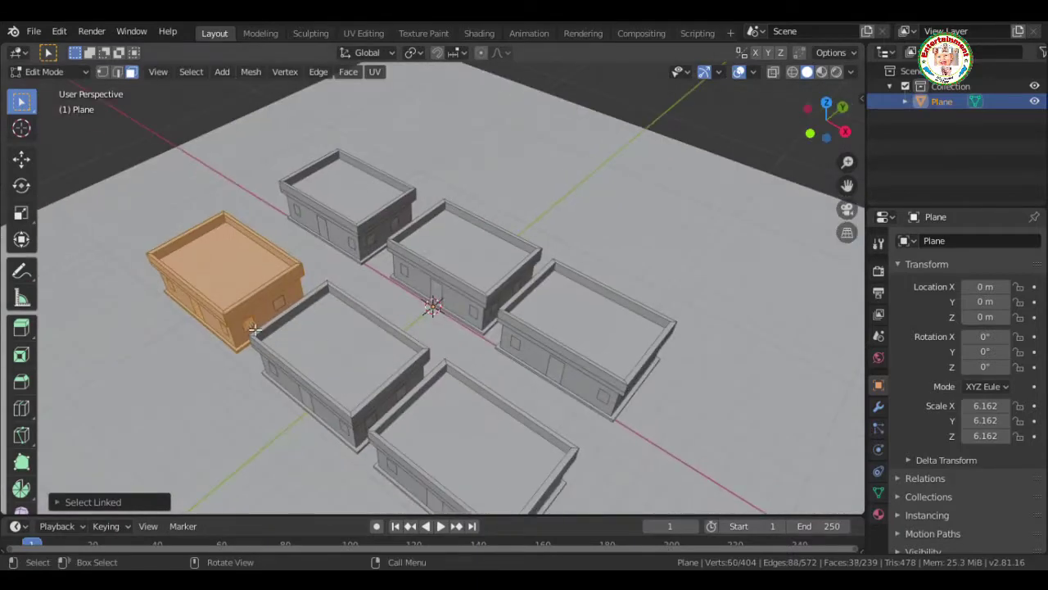
drag(811, 119, 786, 163)
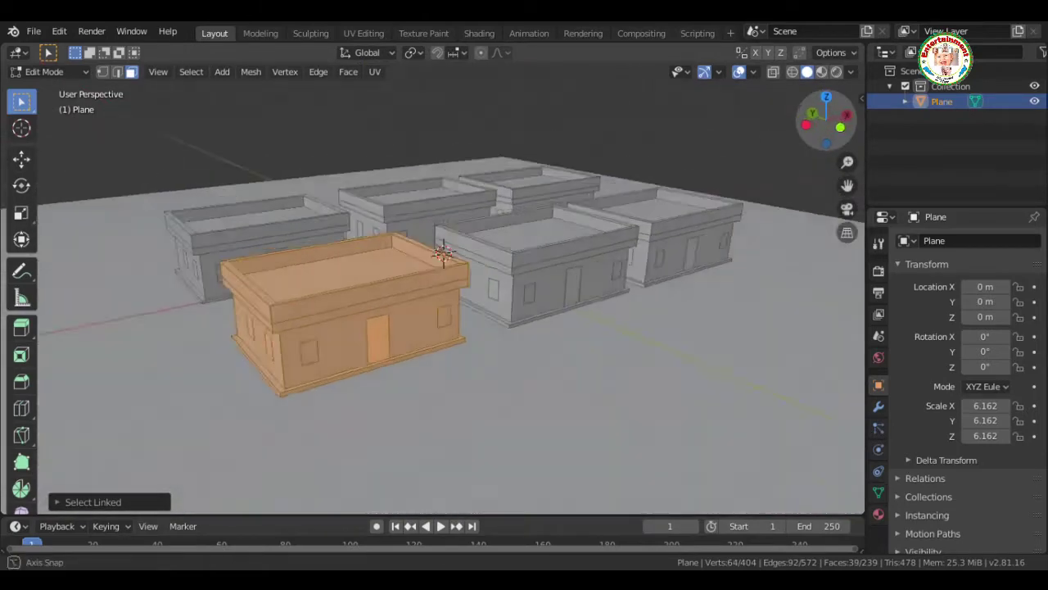
mouse_move(827, 123)
mouse_down()
mouse_move(835, 135)
mouse_move(844, 123)
mouse_up()
Place the house copy along Y at the front right and widen it along X
key(g)
key(y)
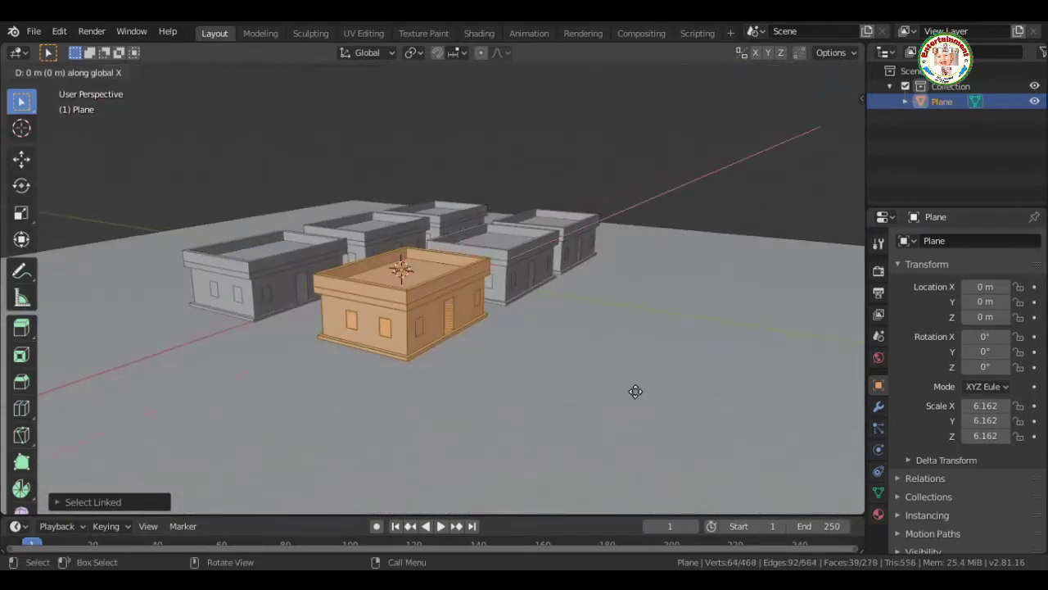
click(786, 414)
key(s)
key(x)
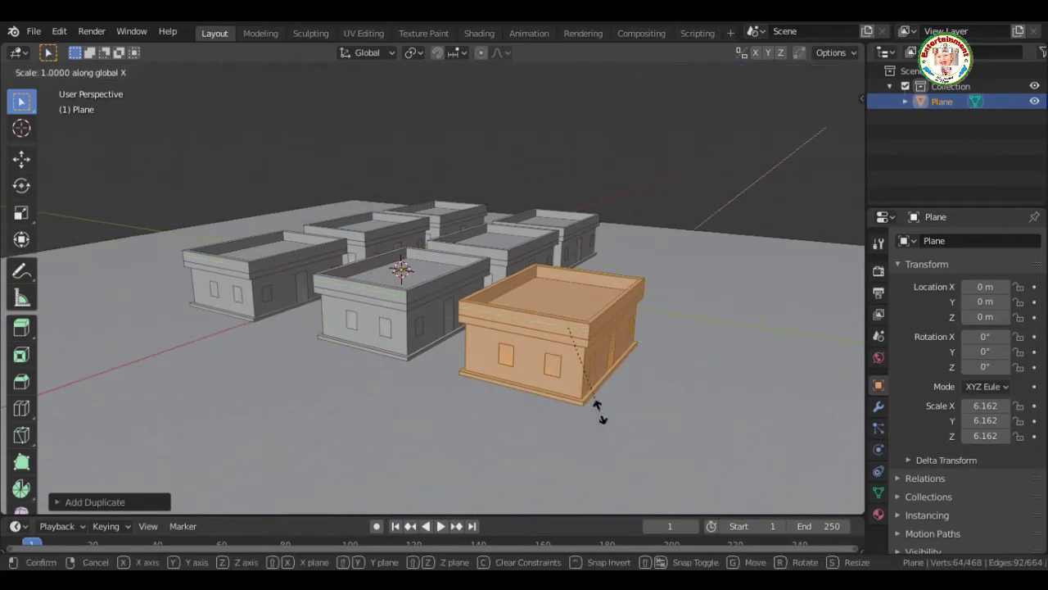
click(694, 348)
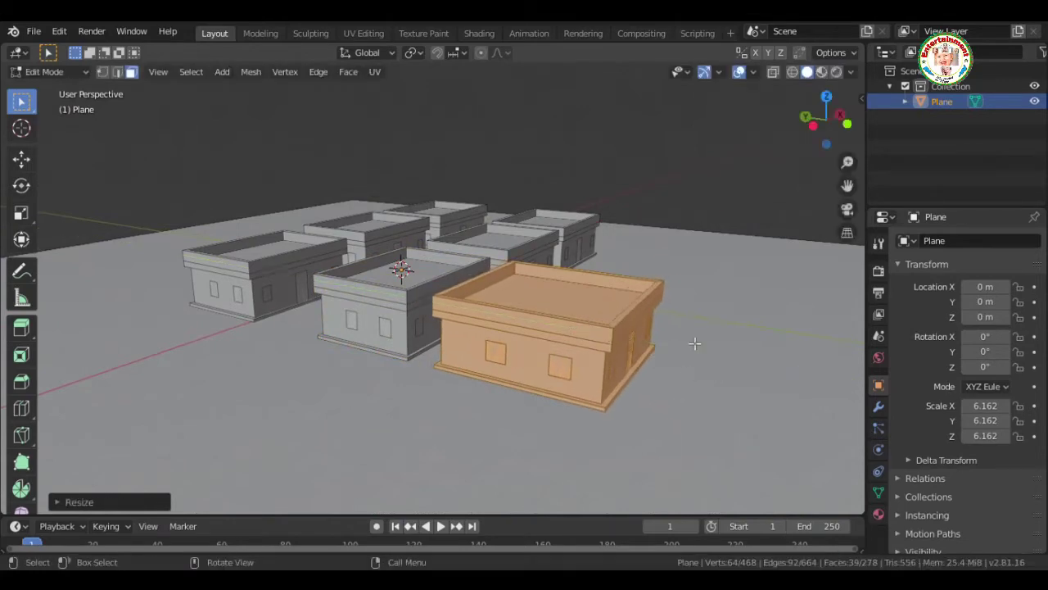
mouse_move(695, 348)
middle_down()
mouse_move(696, 443)
mouse_move(609, 366)
middle_up()
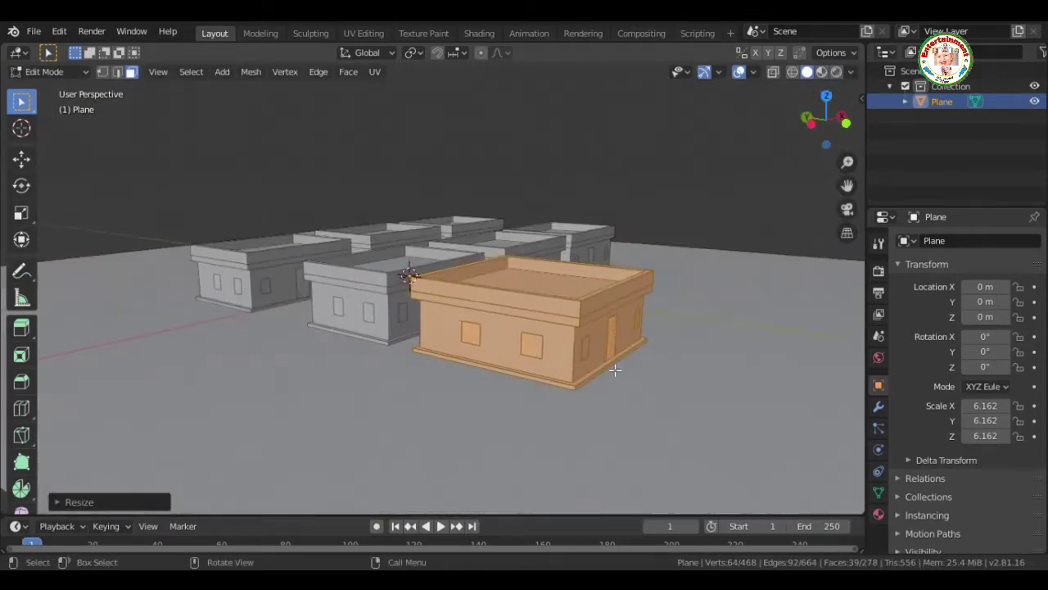
Select the left, back and right parapet top faces of the front building
key(alt+a)
key(l)
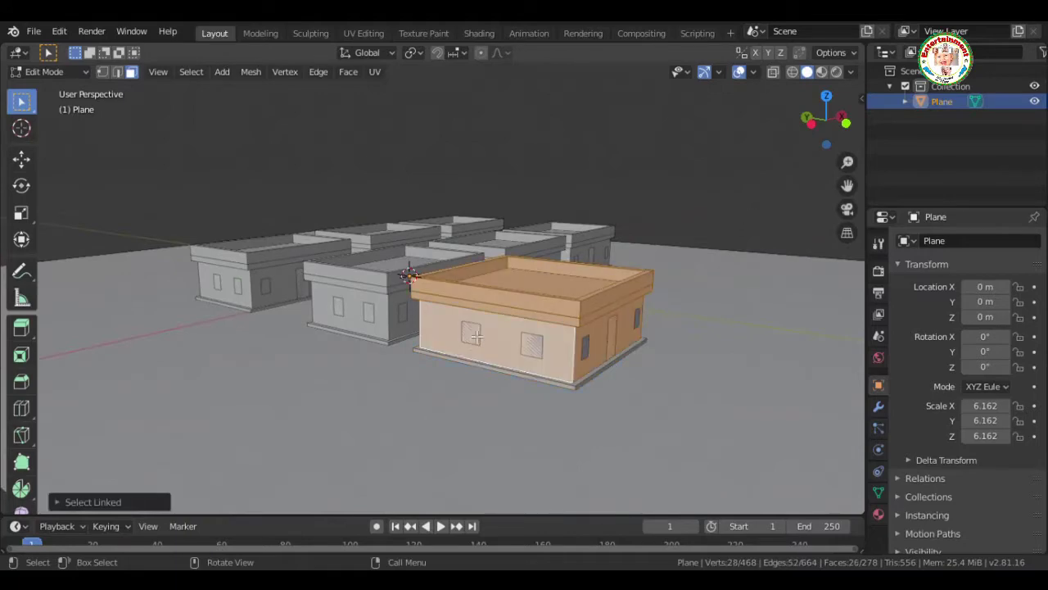
key(alt+a)
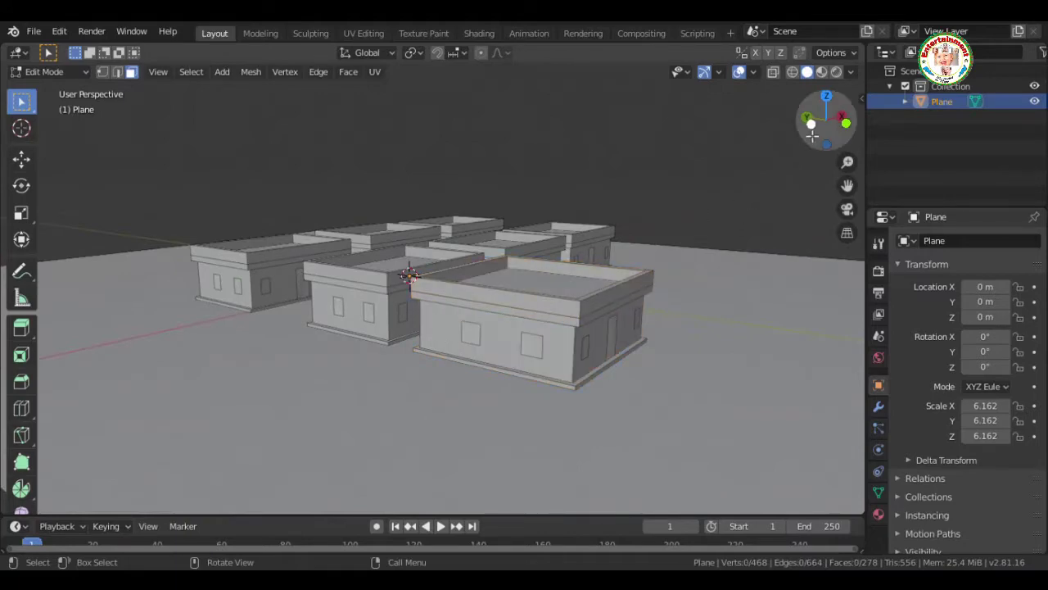
drag(825, 121, 845, 128)
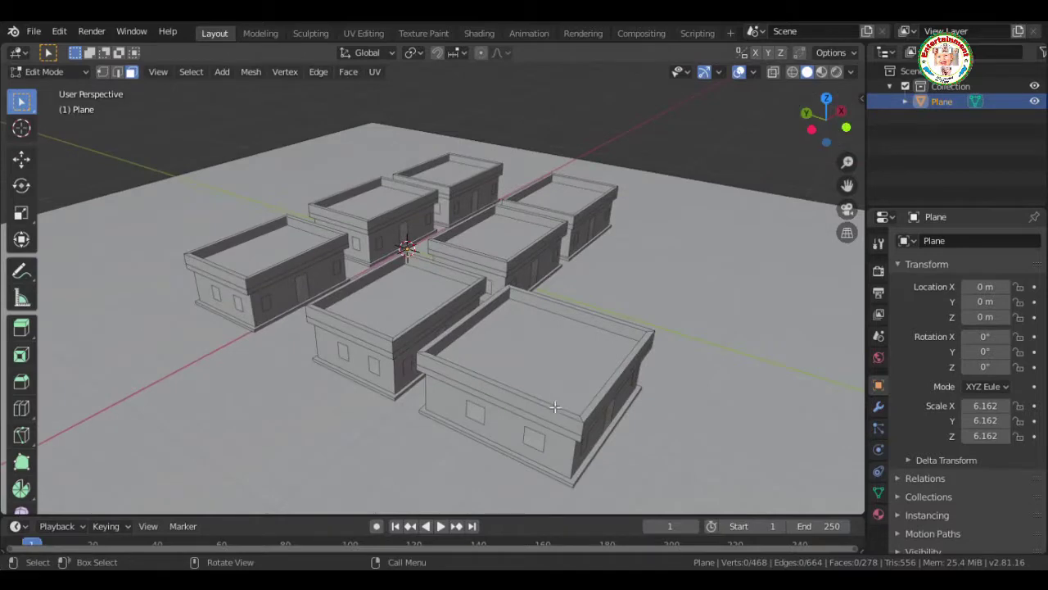
scroll(850, 179, up, 3)
scroll(850, 179, up, 3)
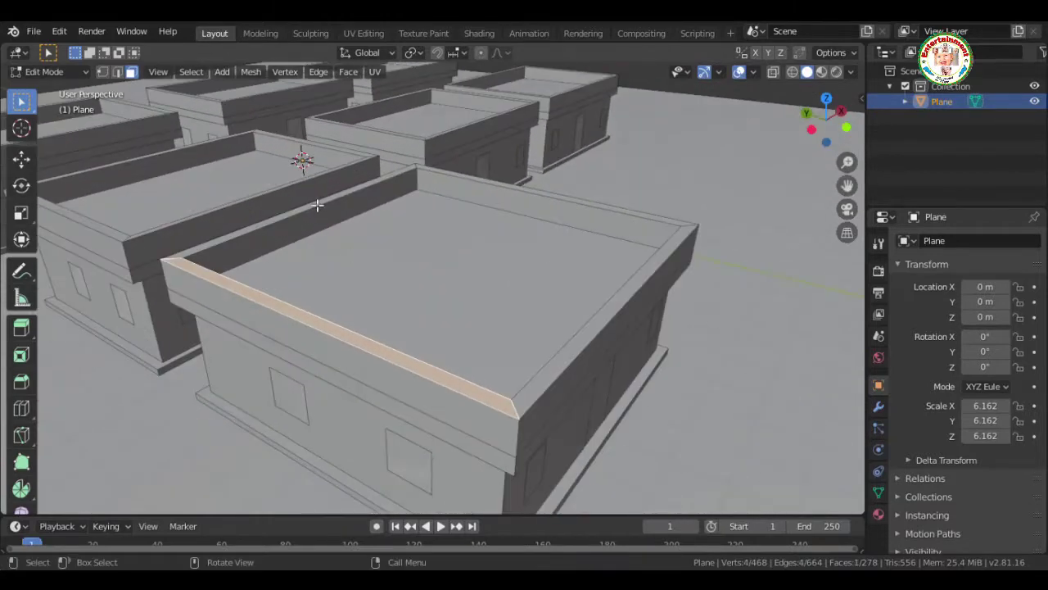
shift+click(324, 210)
shift+click(472, 177)
shift+click(622, 295)
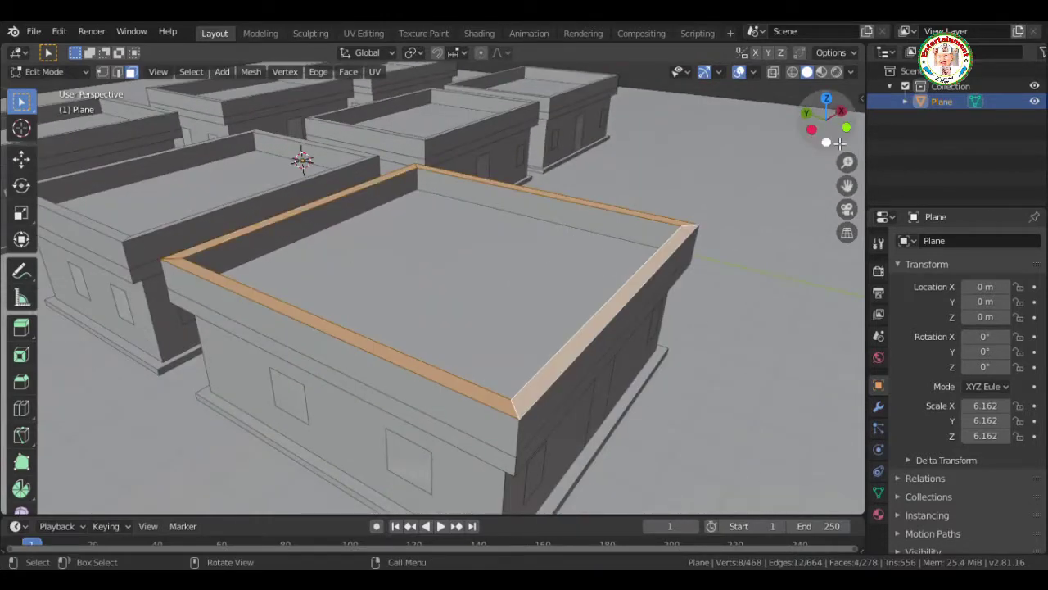
mouse_move(622, 294)
middle_down()
mouse_move(492, 295)
mouse_move(718, 306)
middle_up()
Lower the parapet tops into a thin rim and select the inner roof face
key(e)
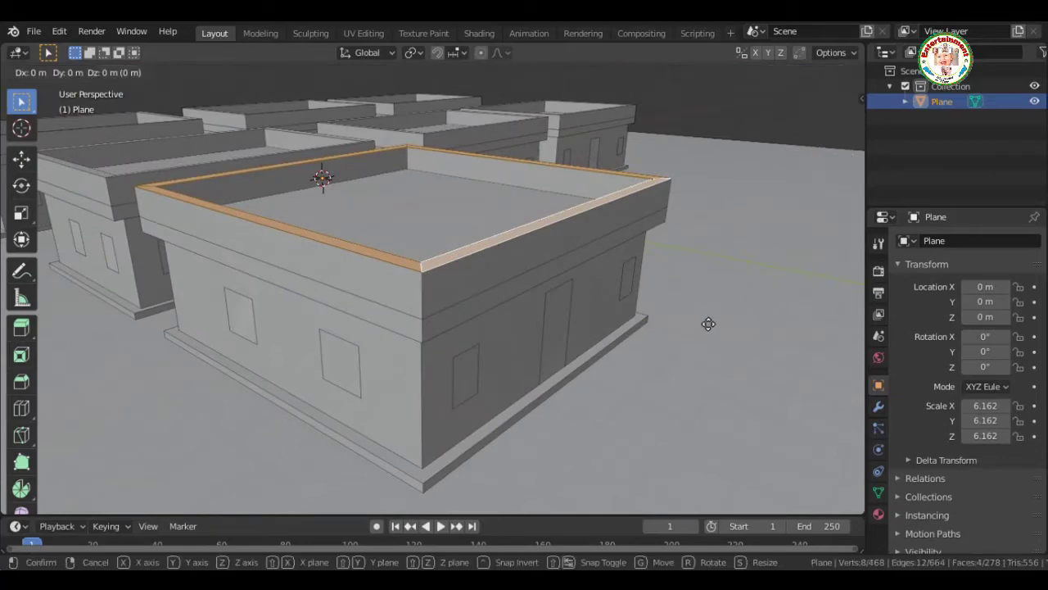
click(716, 348)
click(751, 128)
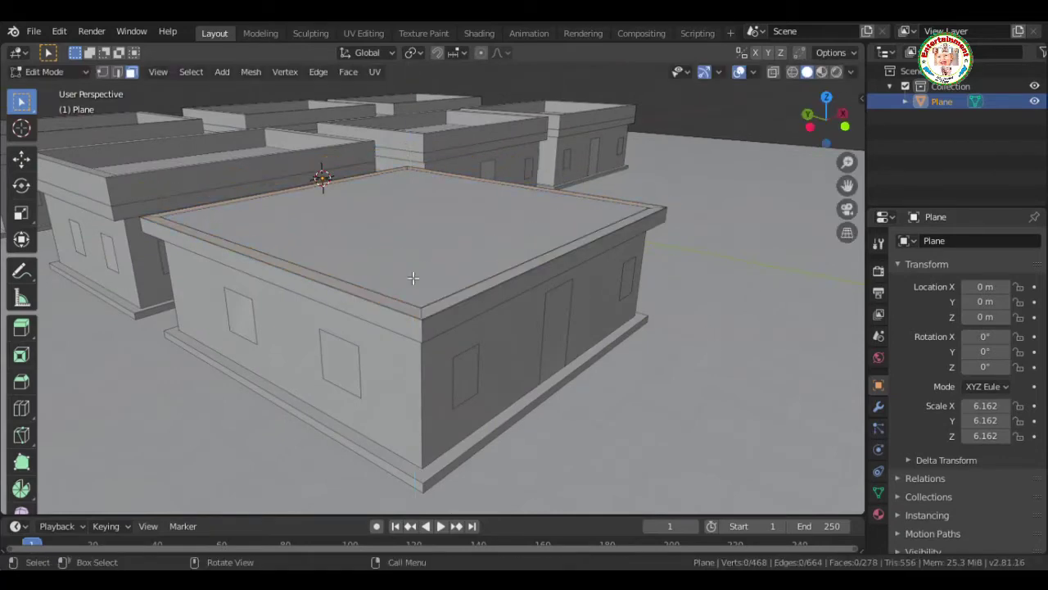
click(416, 260)
scroll(737, 205, down, 3)
scroll(737, 205, down, 2)
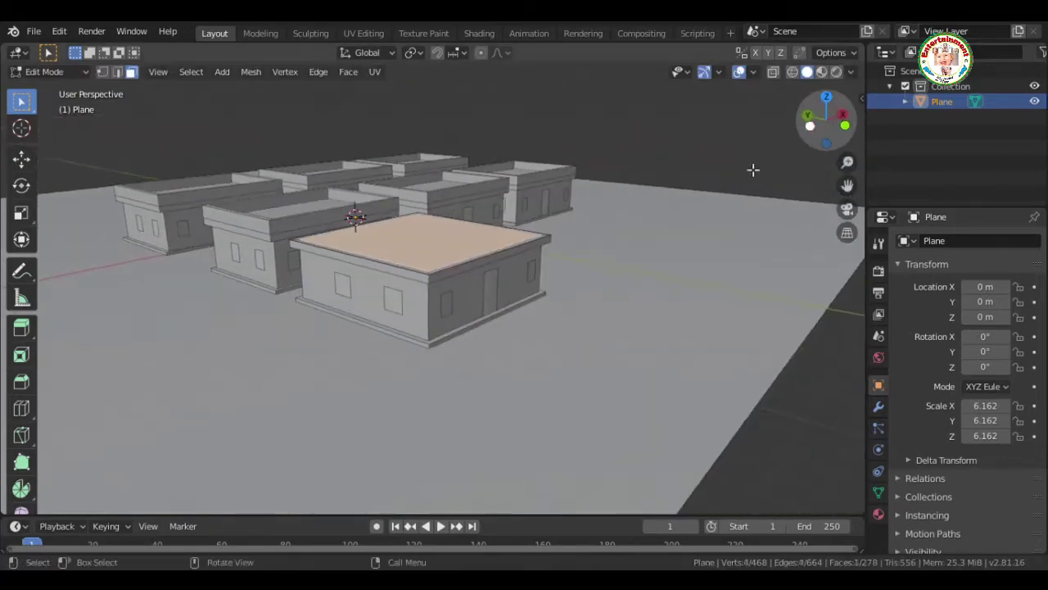
Extrude the roof up into a second floor topped by a widened ledge band
key(e)
click(536, 235)
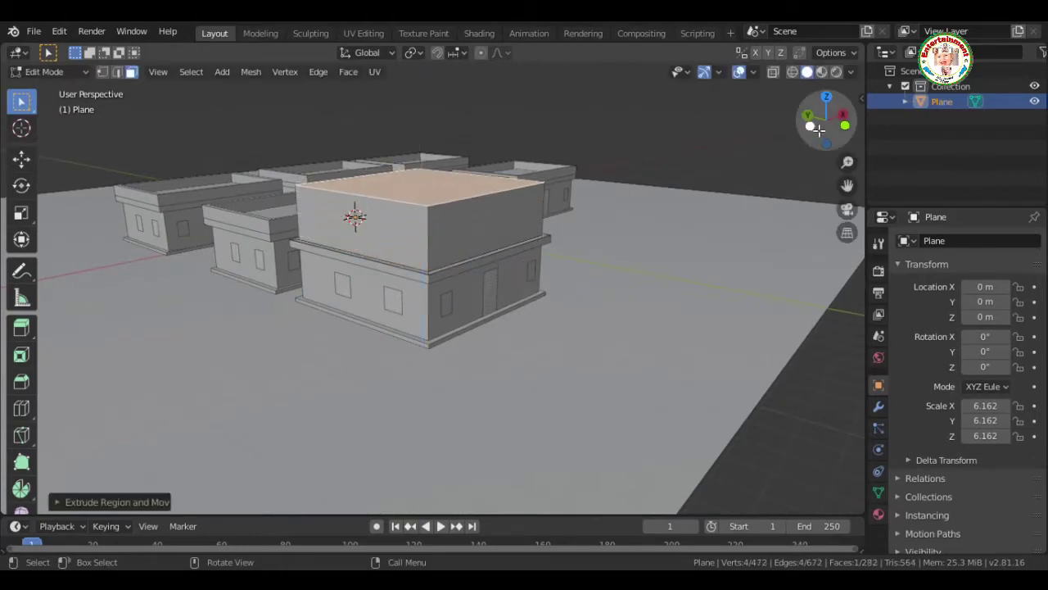
middle_drag(536, 235, 565, 229)
key(e)
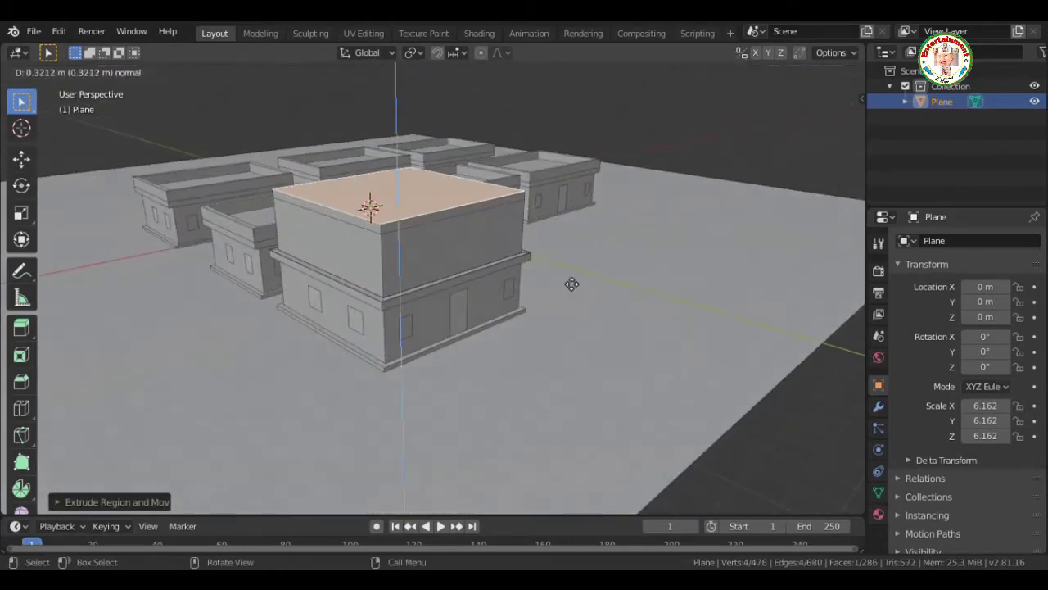
click(572, 284)
click(372, 234)
key(z)
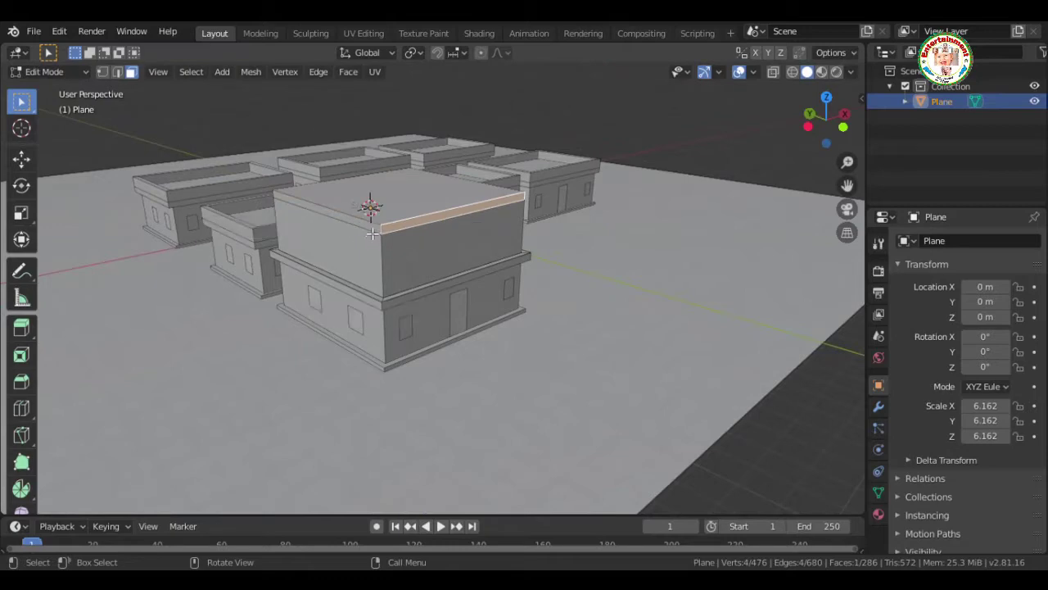
middle_drag(395, 244, 556, 133)
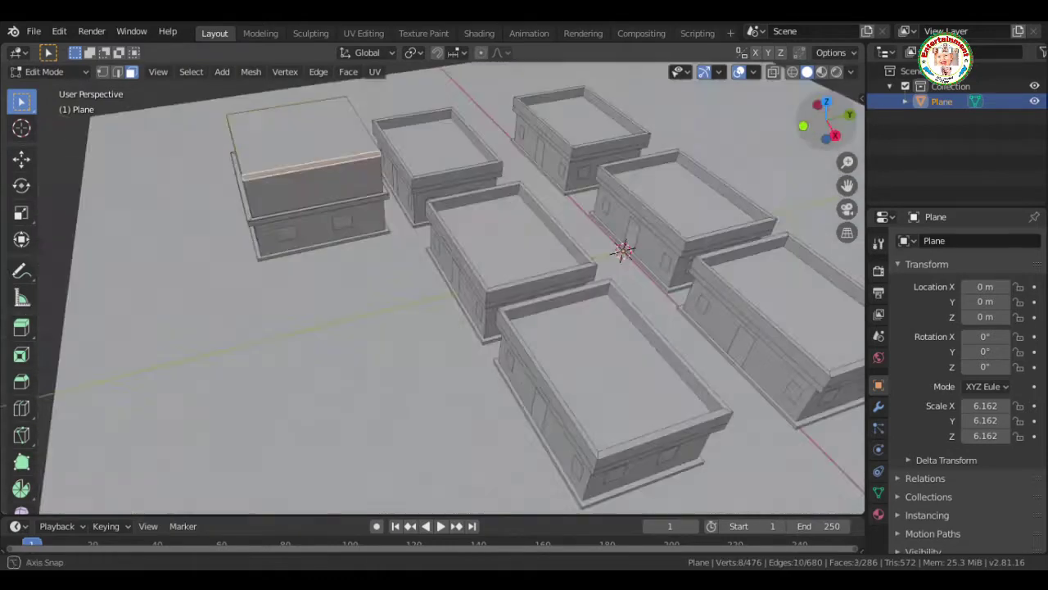
mouse_move(833, 131)
mouse_down()
mouse_move(827, 114)
mouse_move(650, 401)
mouse_up()
key(s)
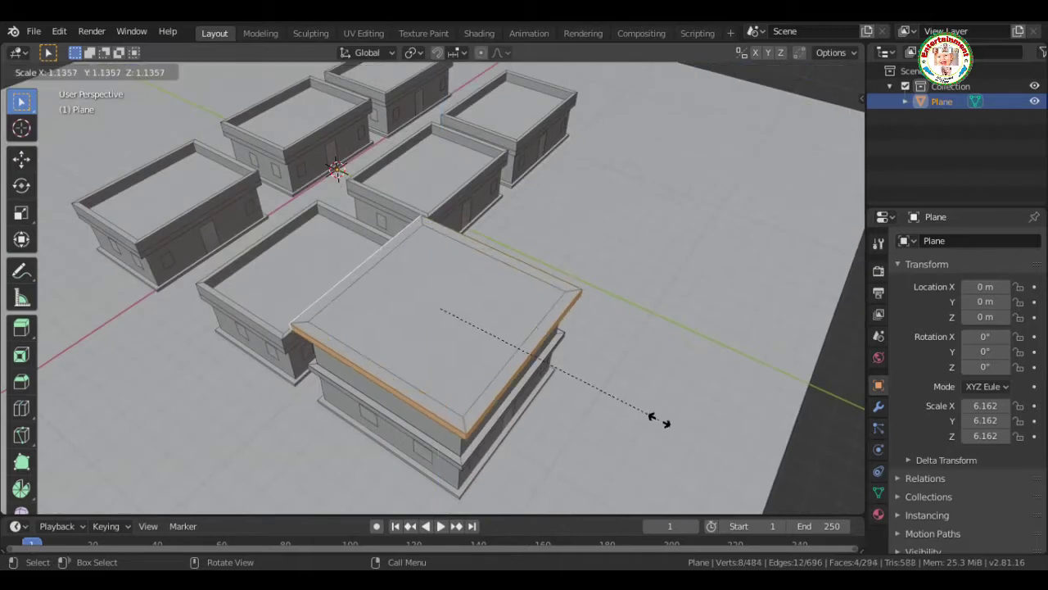
click(655, 419)
middle_drag(655, 419, 491, 344)
Extrude another floor and add a widened ledge band above it
key(e)
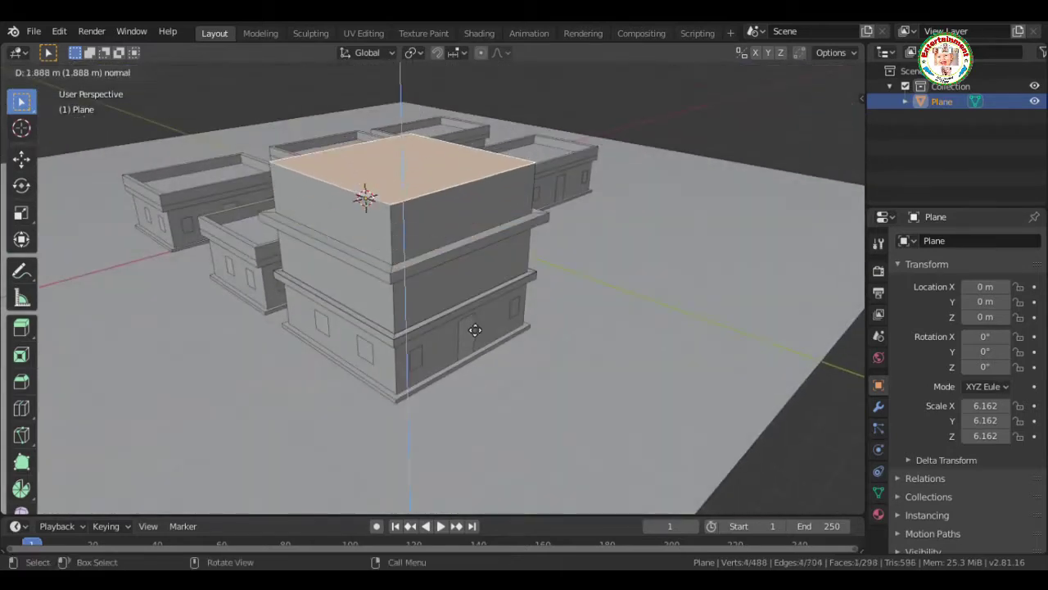
click(475, 330)
key(s)
click(514, 188)
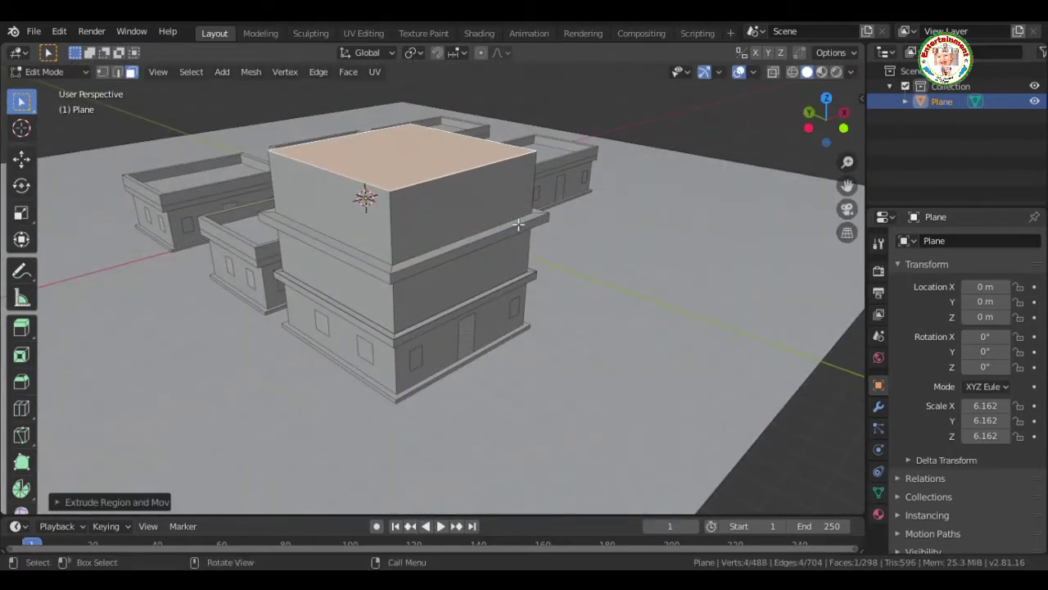
click(391, 182)
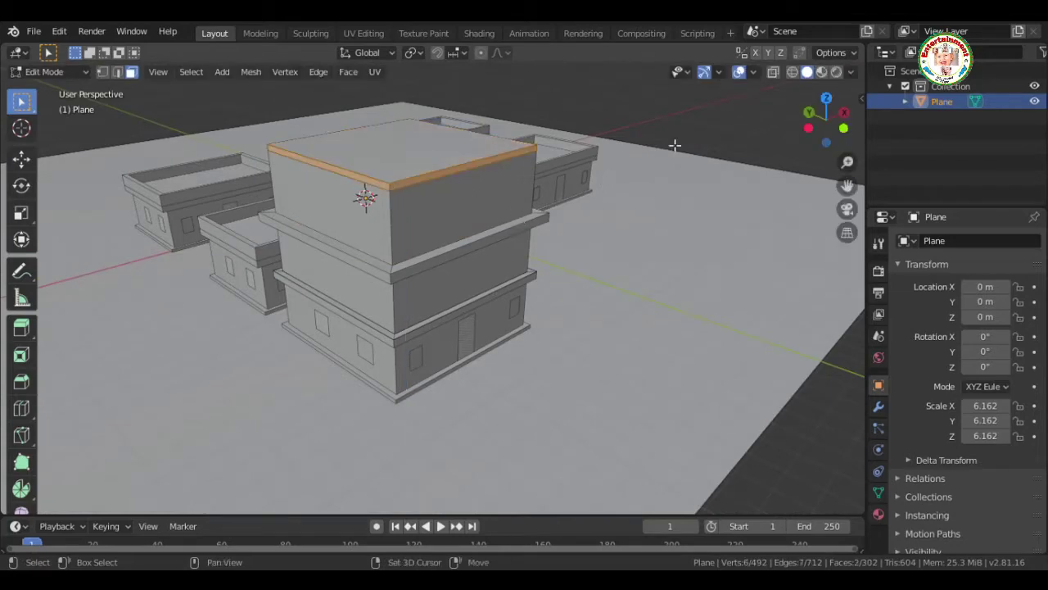
middle_drag(674, 145, 778, 144)
mouse_move(432, 109)
middle_down()
mouse_move(234, 262)
mouse_move(346, 192)
mouse_move(703, 174)
mouse_move(519, 312)
middle_up()
key(e)
key(s)
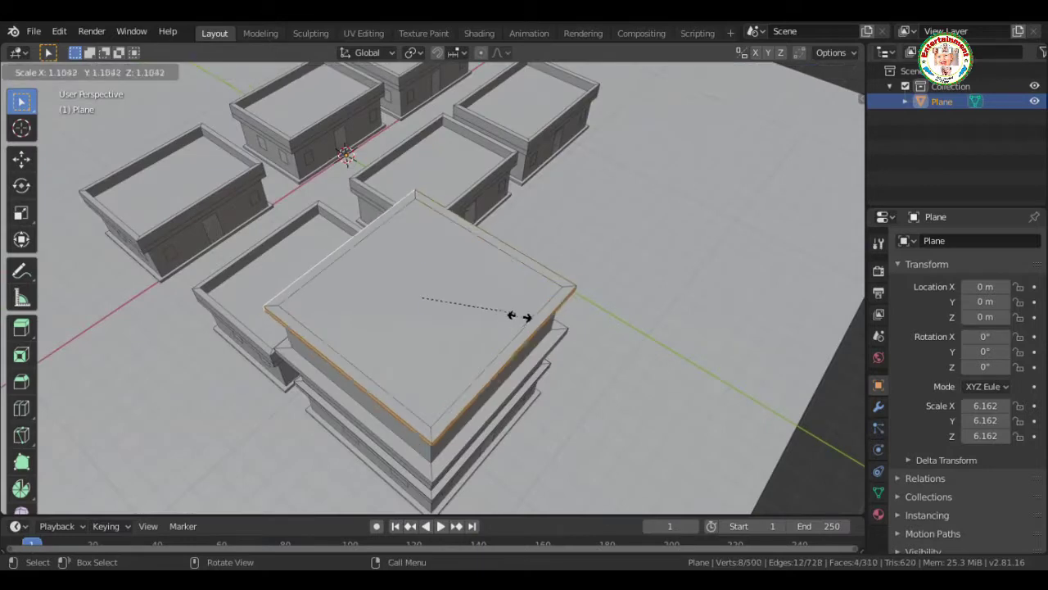
click(519, 310)
middle_drag(806, 194, 614, 290)
Add a fourth floor and scale its top band out into an overhanging cornice
key(e)
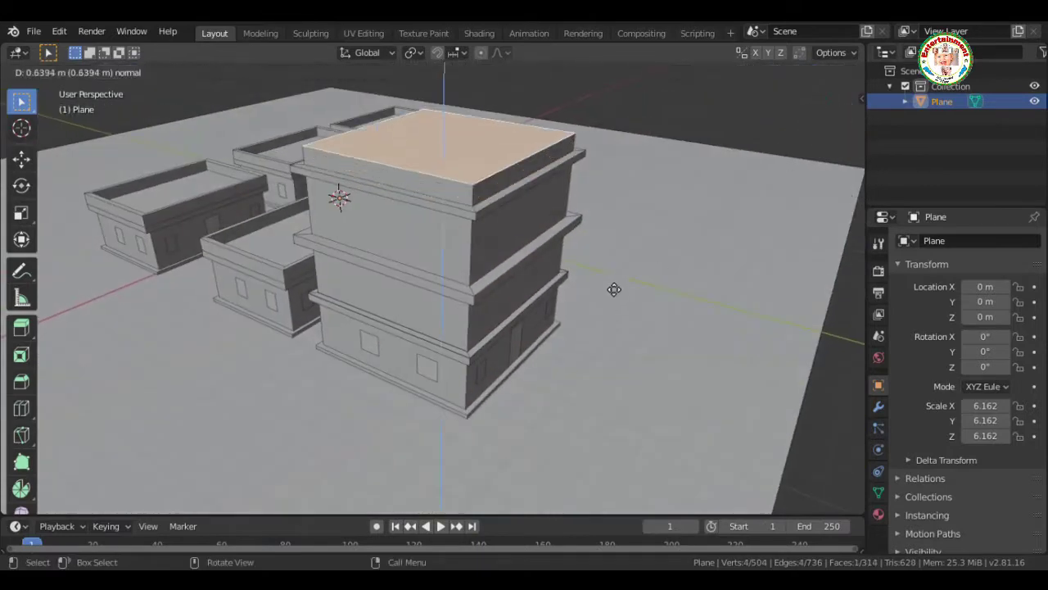
click(617, 249)
key(e)
click(539, 175)
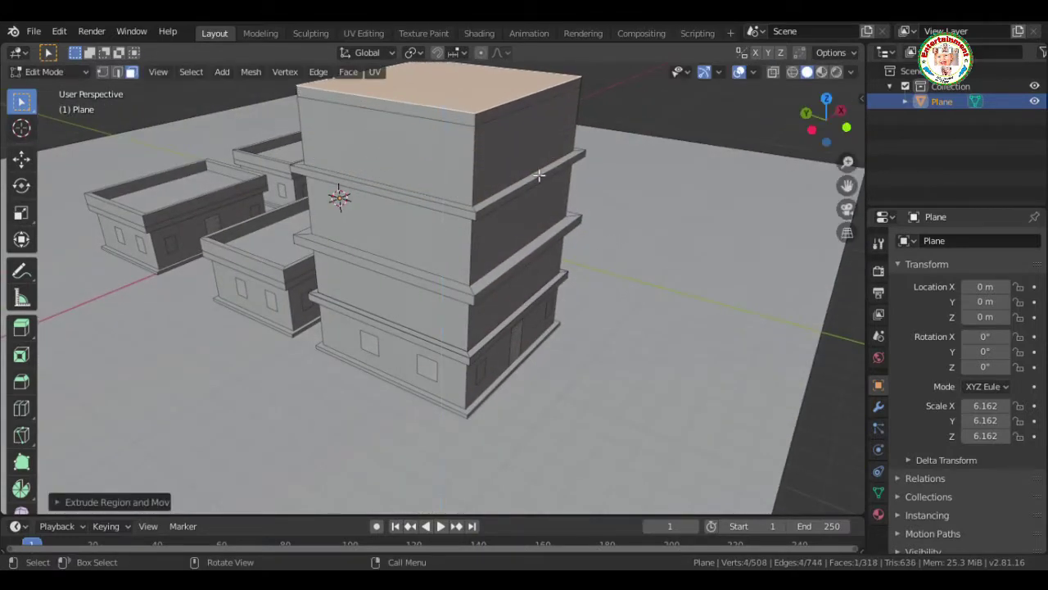
alt+click(508, 120)
mouse_move(702, 108)
middle_down()
mouse_move(700, 129)
mouse_move(573, 204)
mouse_move(324, 144)
middle_up()
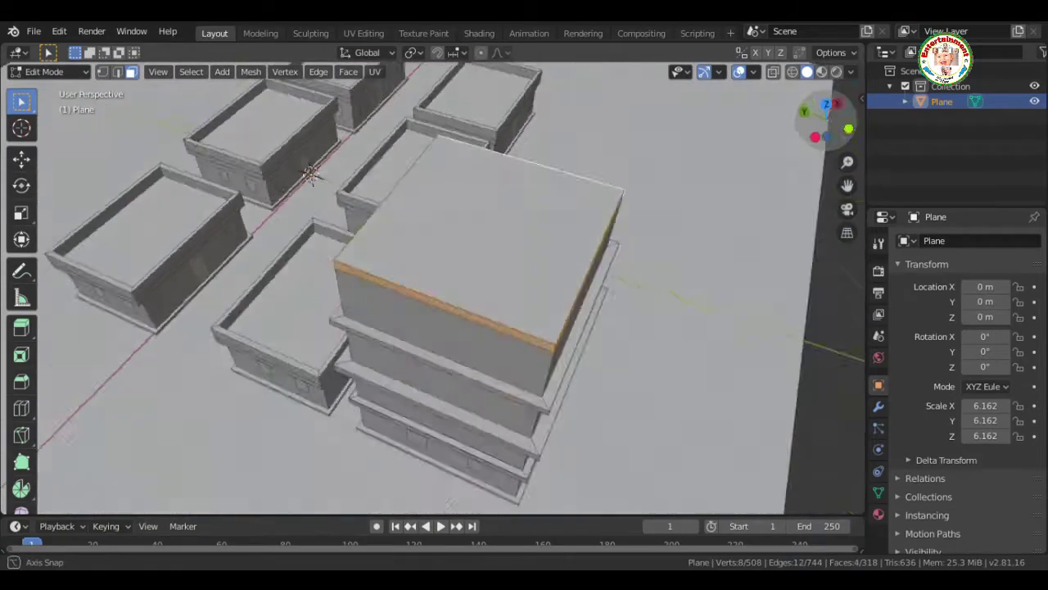
middle_drag(779, 172, 646, 311)
key(s)
click(655, 316)
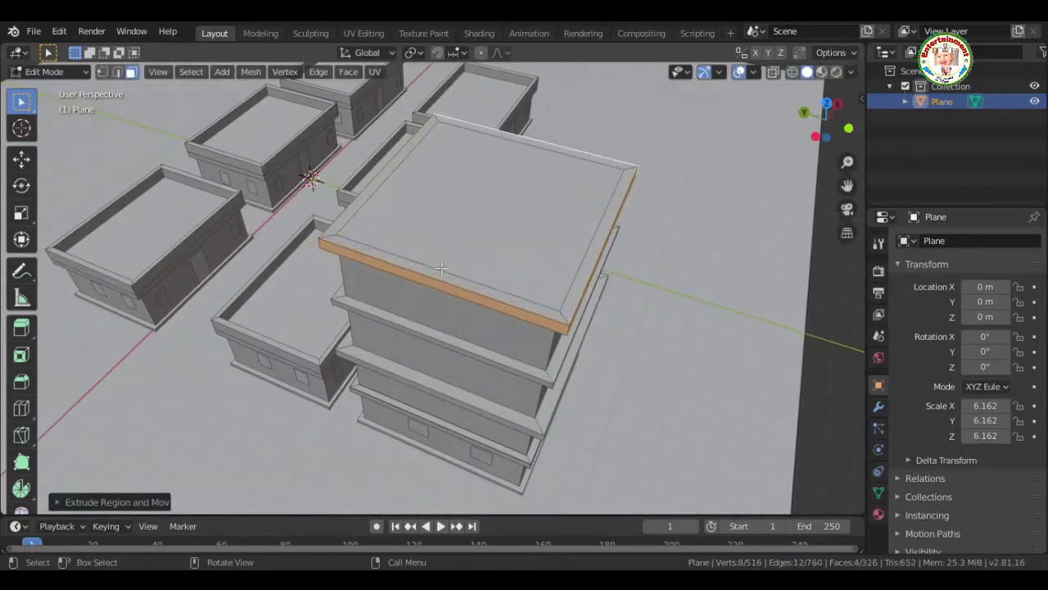
Select the tower's roof and cornice bevel faces, then deselect and view from a low side angle
shift+click(492, 213)
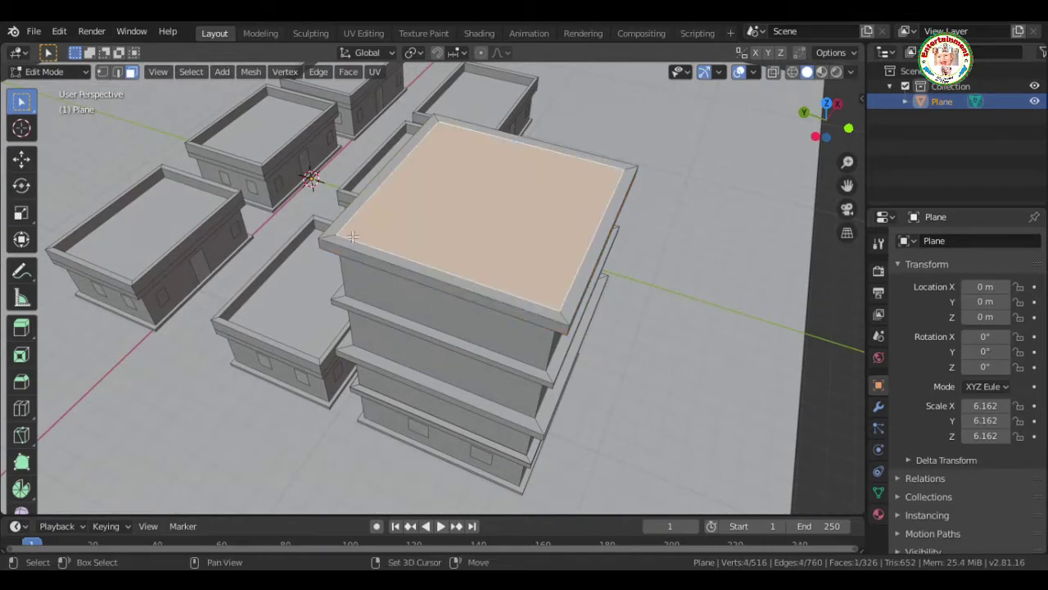
shift+click(348, 234)
shift+click(592, 272)
click(697, 144)
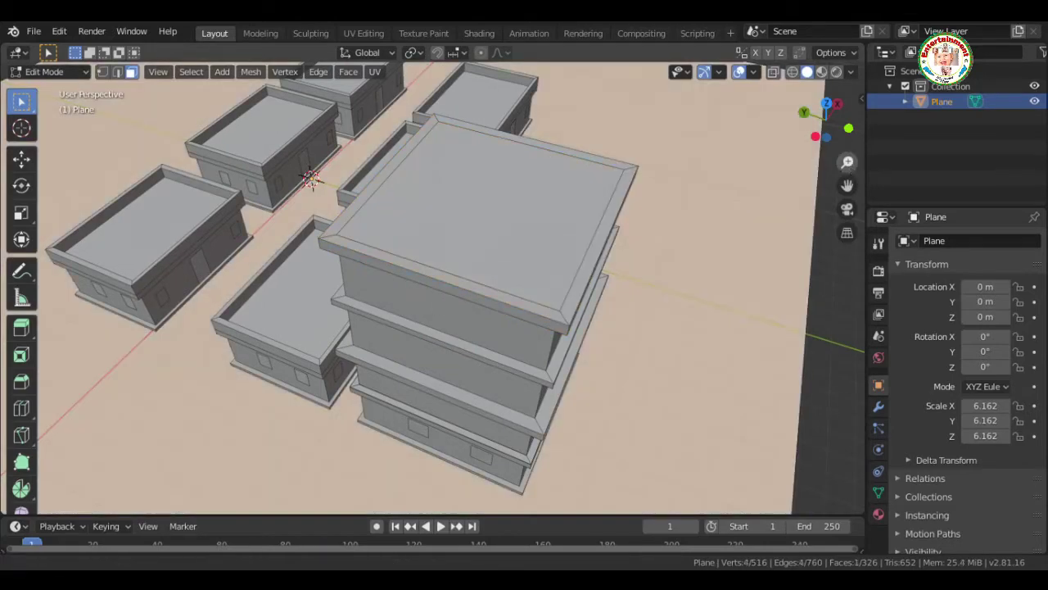
scroll(847, 162, down, 5)
drag(827, 114, 827, 123)
Narrow the two selected window faces along Y and slide them along Y on the tower front
mouse_move(350, 281)
middle_down()
mouse_move(344, 262)
mouse_move(361, 311)
middle_up()
scroll(344, 262, up, 3)
scroll(370, 346, up, 2)
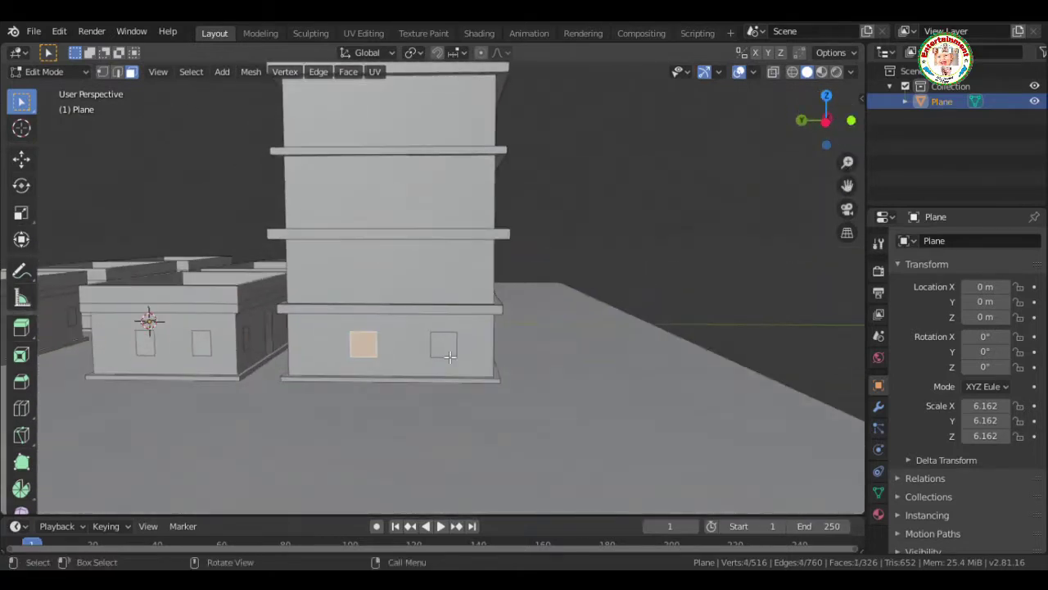
key(s)
key(y)
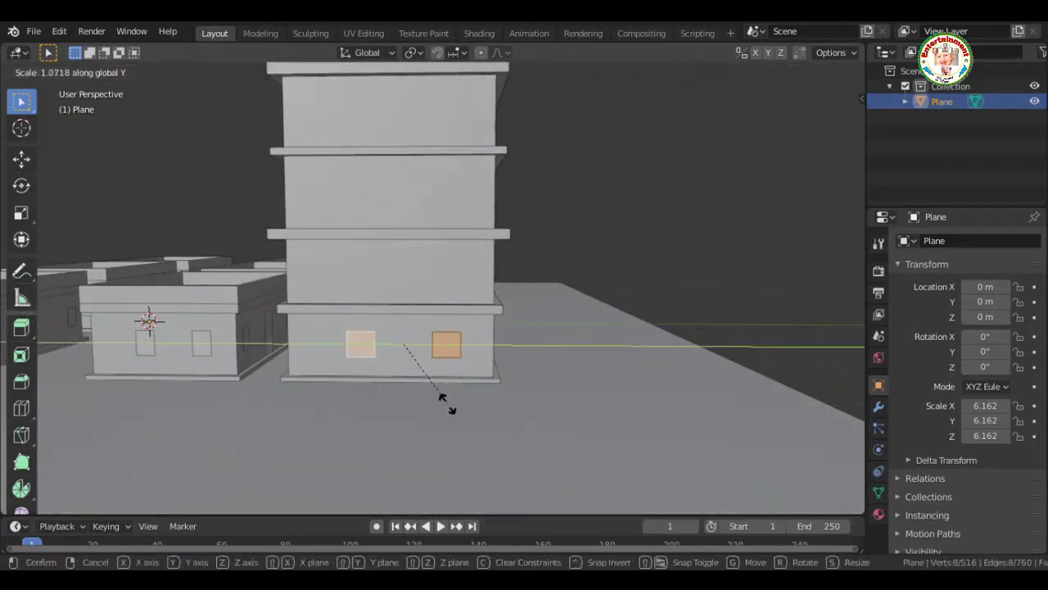
click(420, 388)
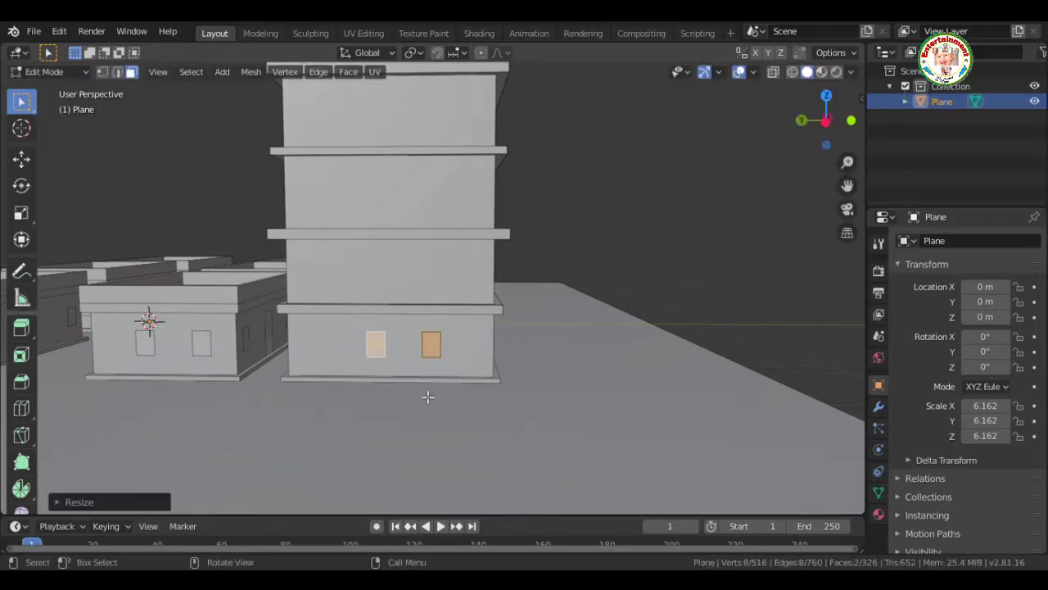
key(g)
key(y)
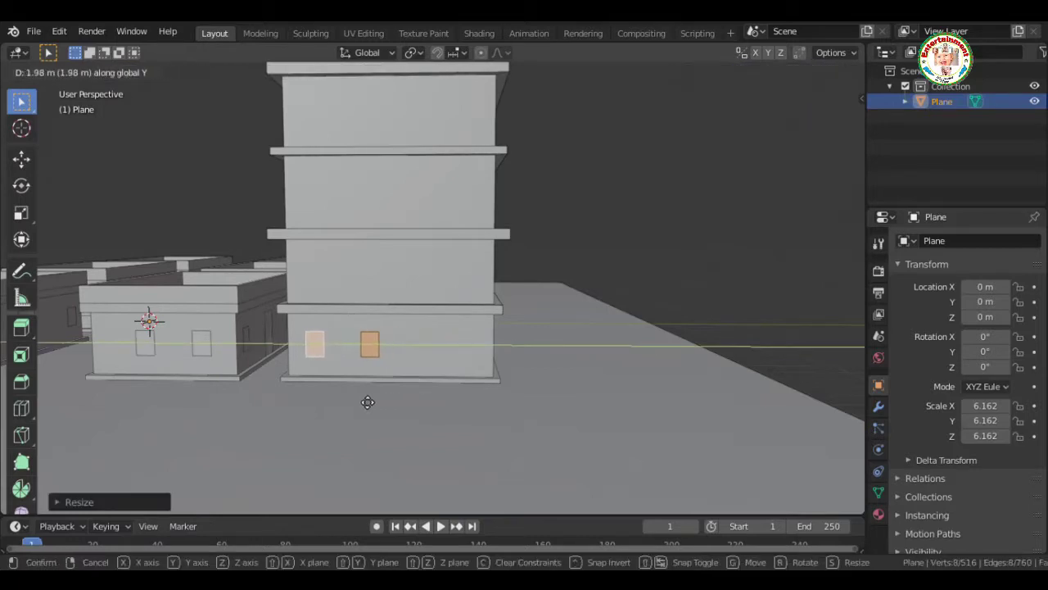
click(368, 402)
Gather the front window faces into one selected row and reposition it
key(g)
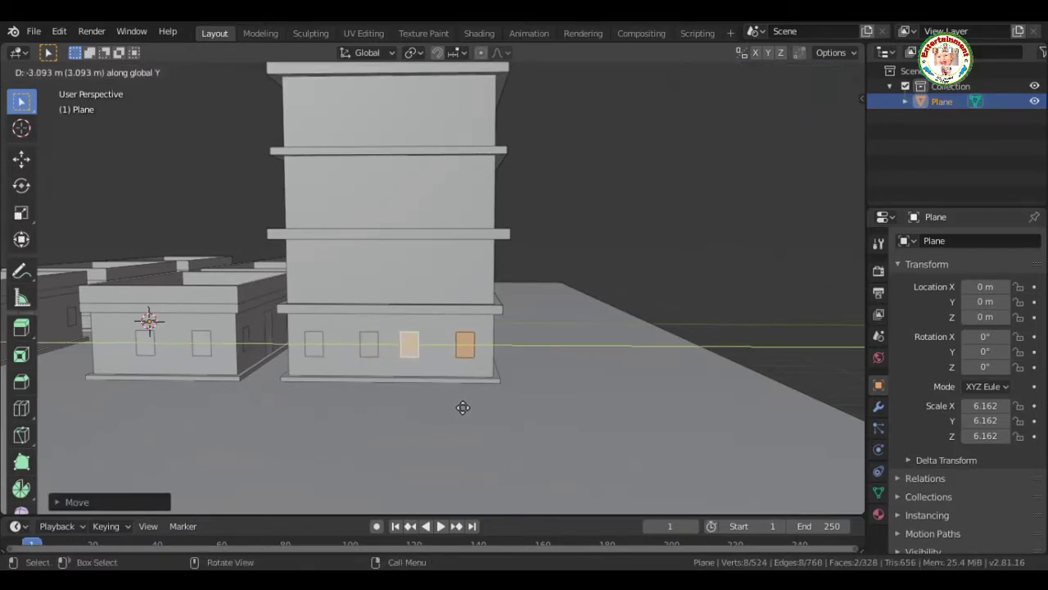
right_click(320, 357)
shift+click(318, 350)
shift+click(369, 348)
key(g)
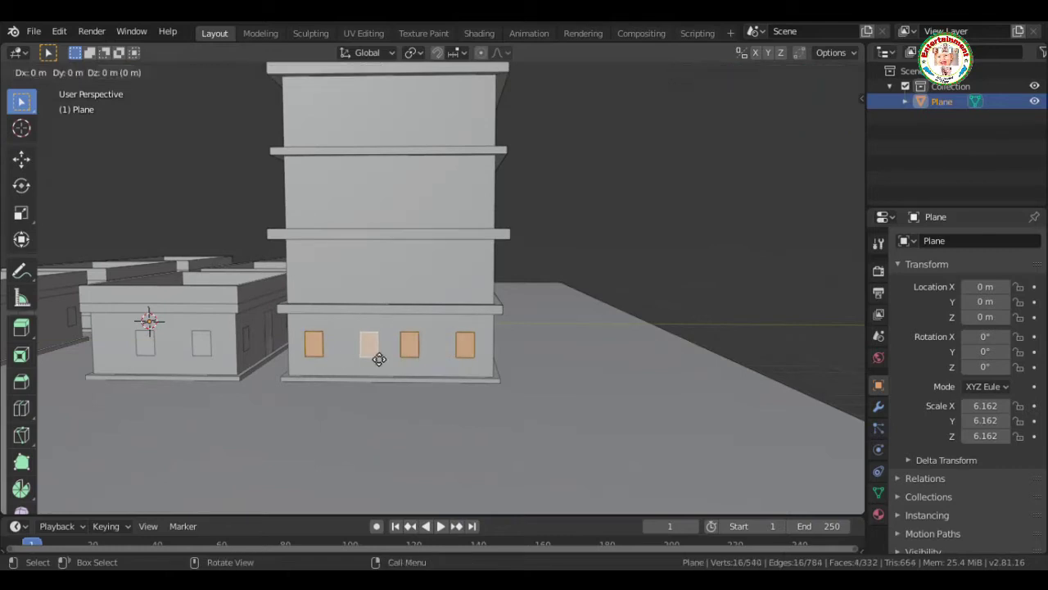
click(396, 283)
Copy the window row upward floor by floor to the top storey
key(shift+d)
key(z)
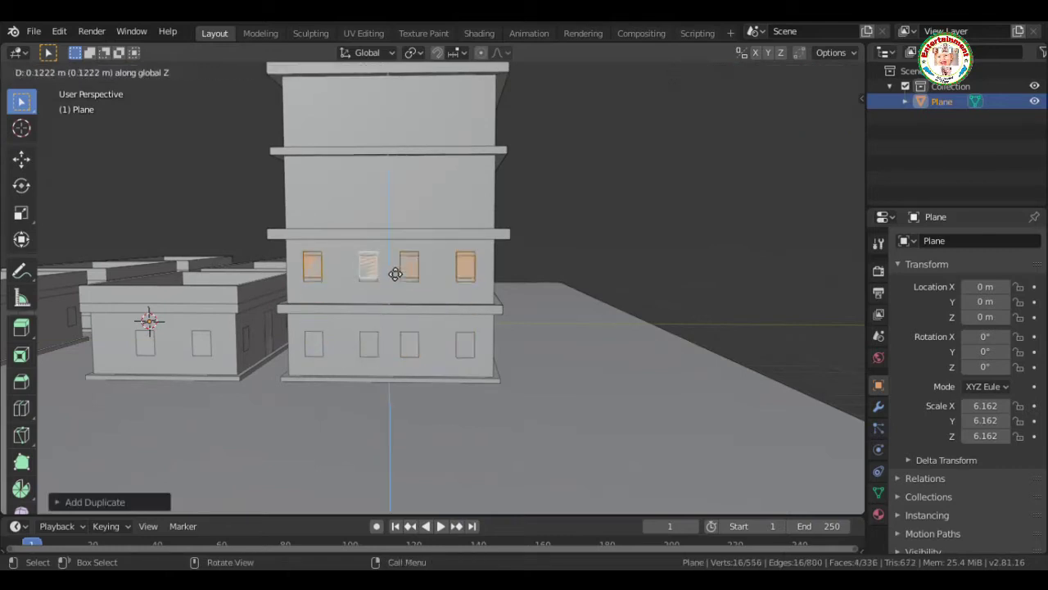
click(387, 207)
key(shift+d)
click(416, 127)
click(694, 175)
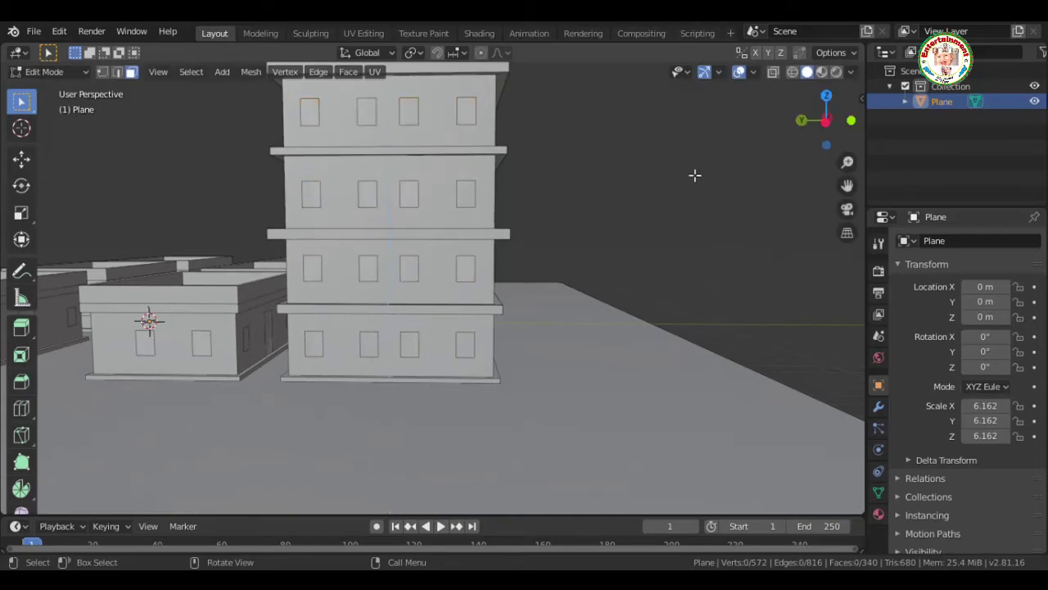
From another side, duplicate the selected window faces constrained to X
drag(827, 123, 825, 133)
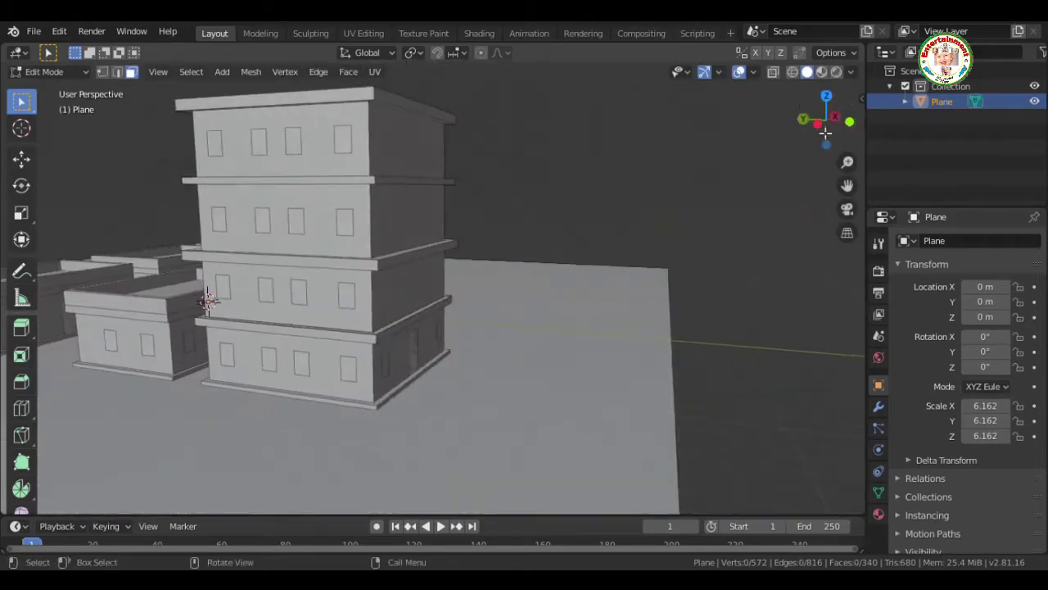
mouse_move(434, 258)
middle_down()
mouse_move(586, 321)
mouse_move(709, 251)
middle_up()
key(shift+d)
key(x)
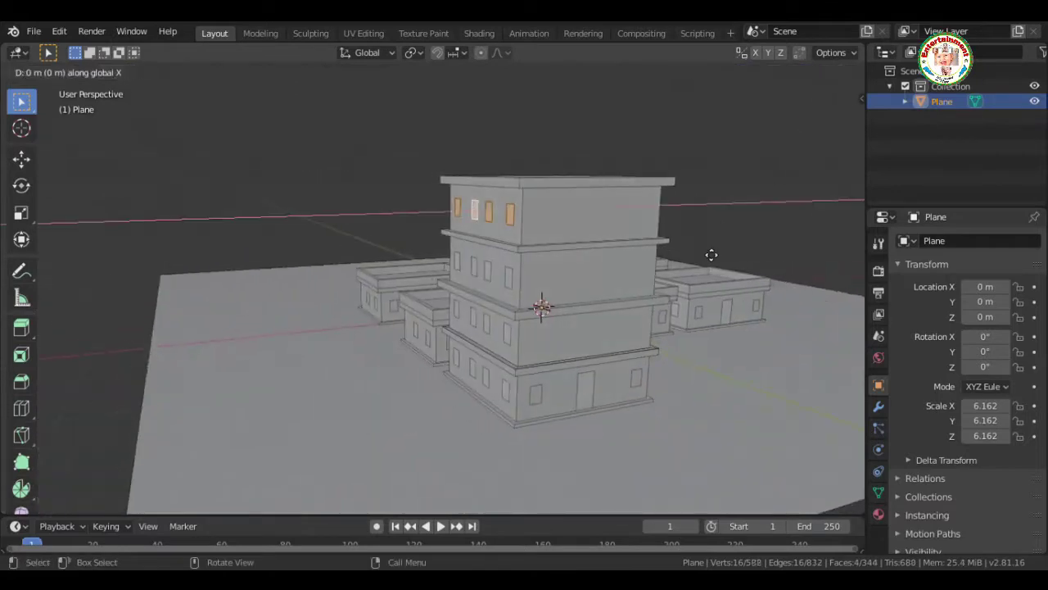
key(Return)
Slide the duplicated window faces along X into position on the wall
drag(819, 112, 832, 140)
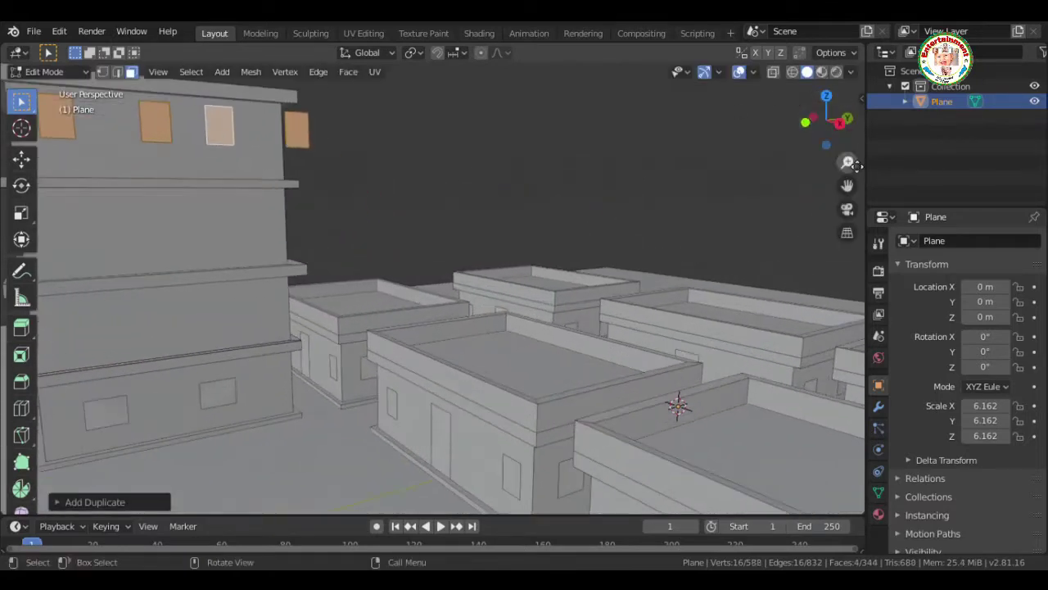
scroll(658, 363, up, 4)
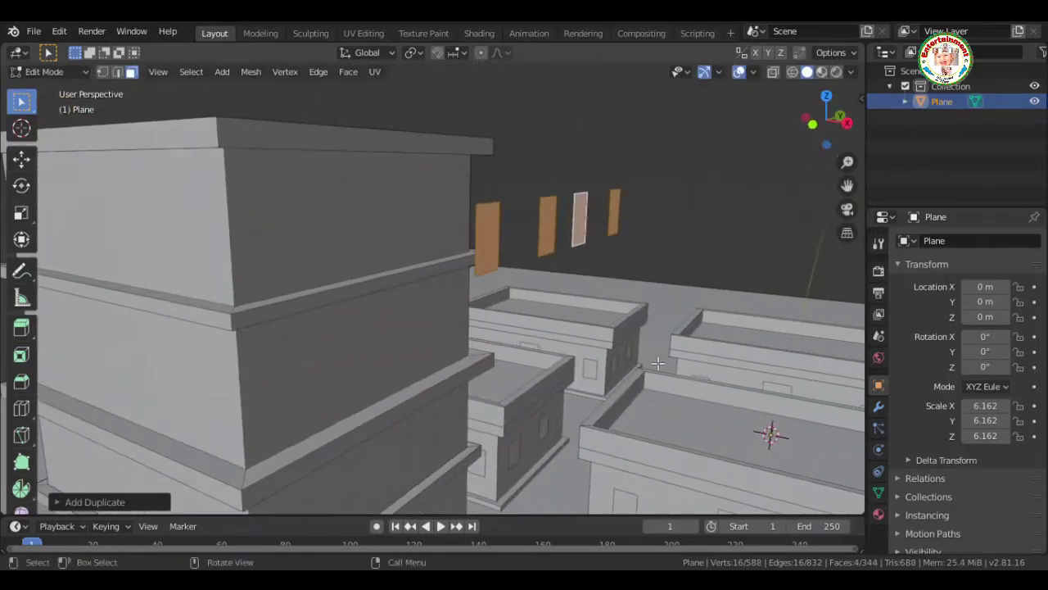
key(g)
key(x)
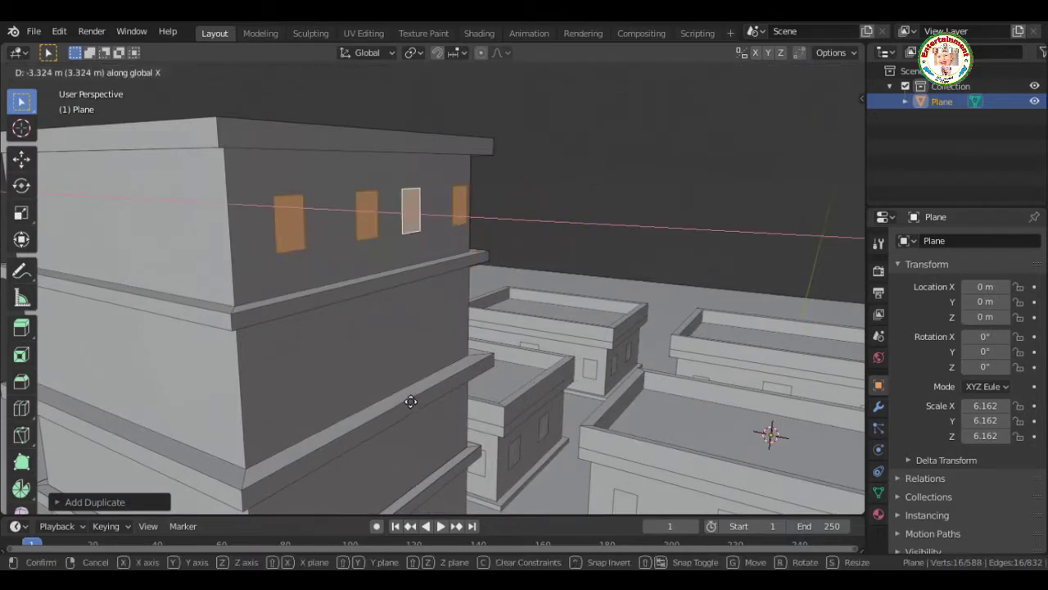
click(380, 396)
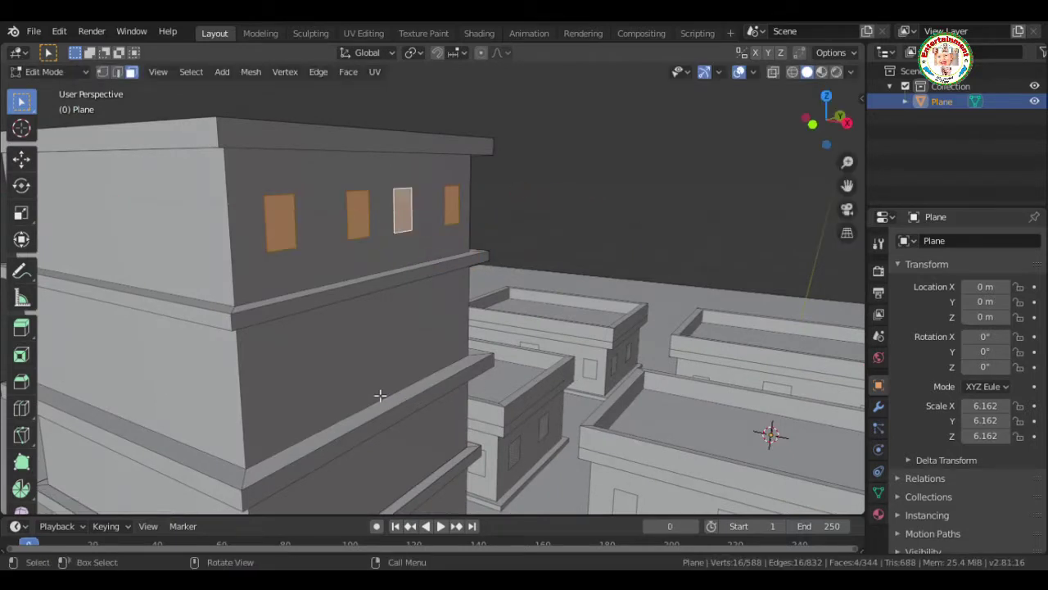
key(g)
key(x)
click(380, 394)
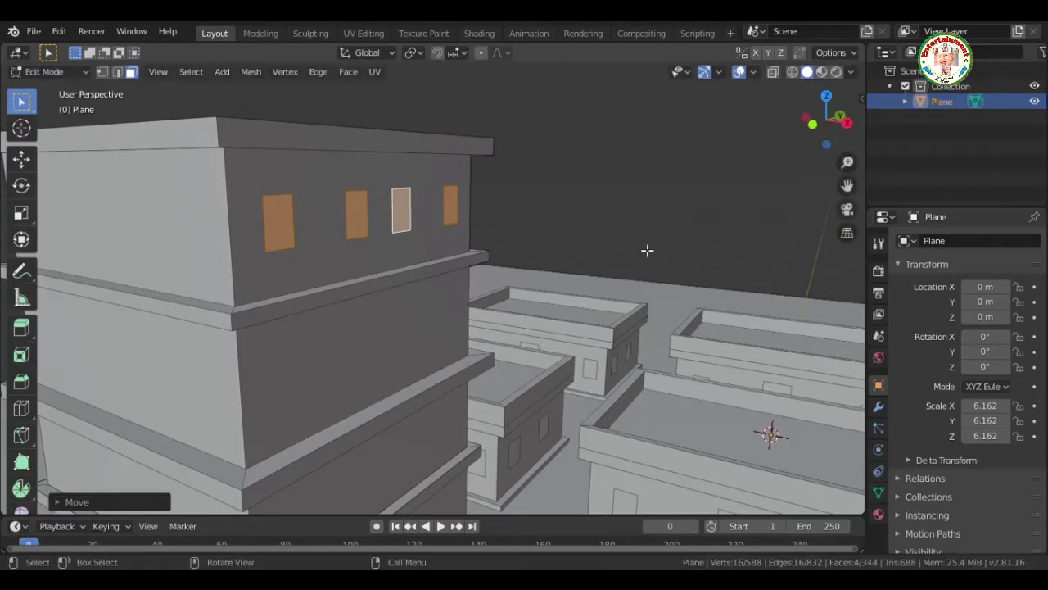
Copy the window row down two floors
mouse_move(647, 250)
middle_down()
mouse_move(693, 402)
mouse_move(417, 330)
middle_up()
key(g)
key(z)
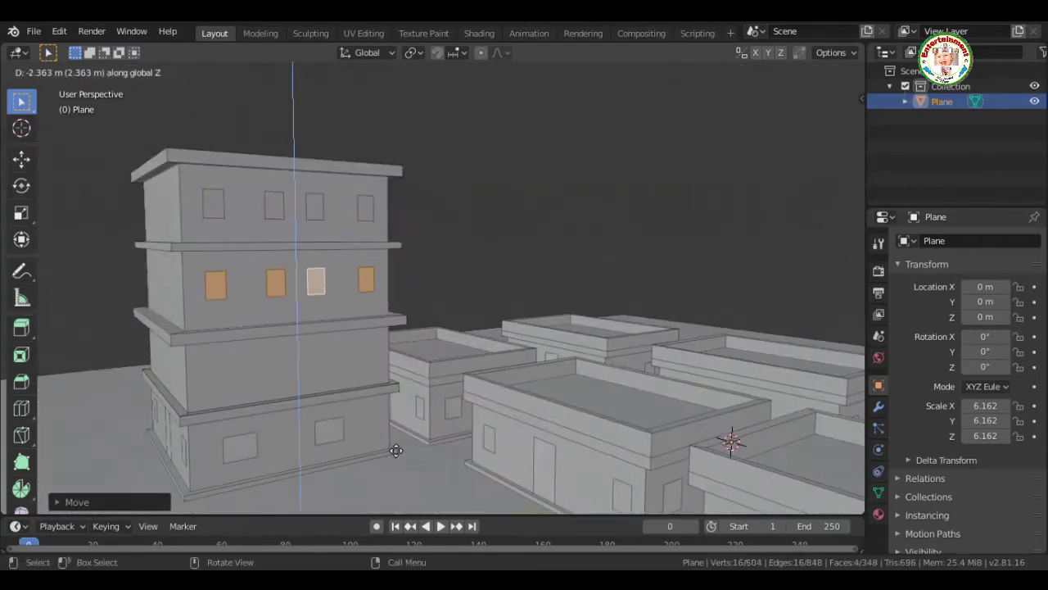
click(396, 450)
key(shift+d)
key(z)
click(382, 496)
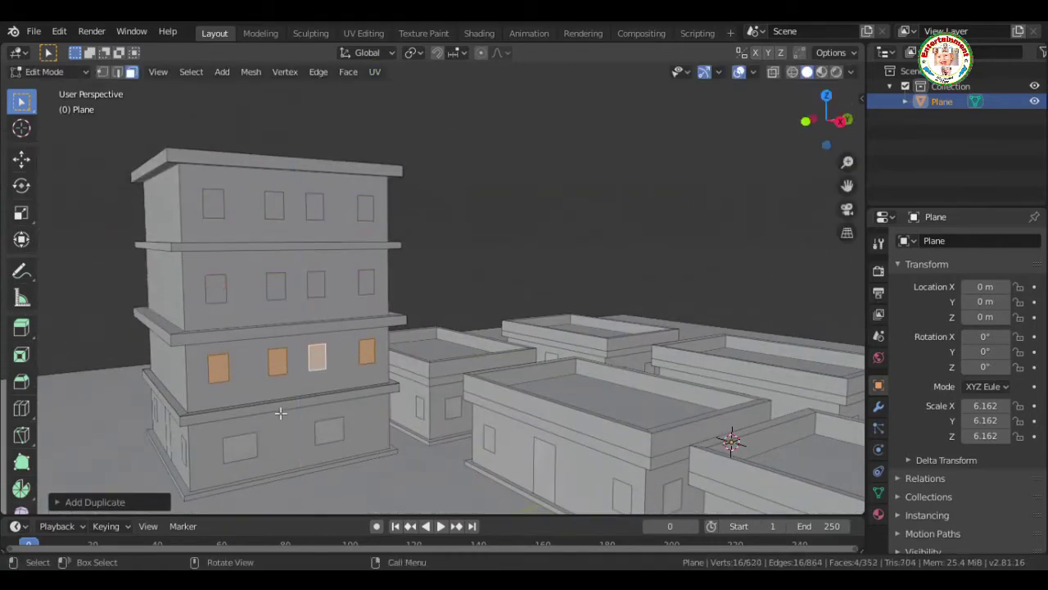
Delete an unwanted lower-floor window face and copy the windows one floor down
click(249, 460)
key(x)
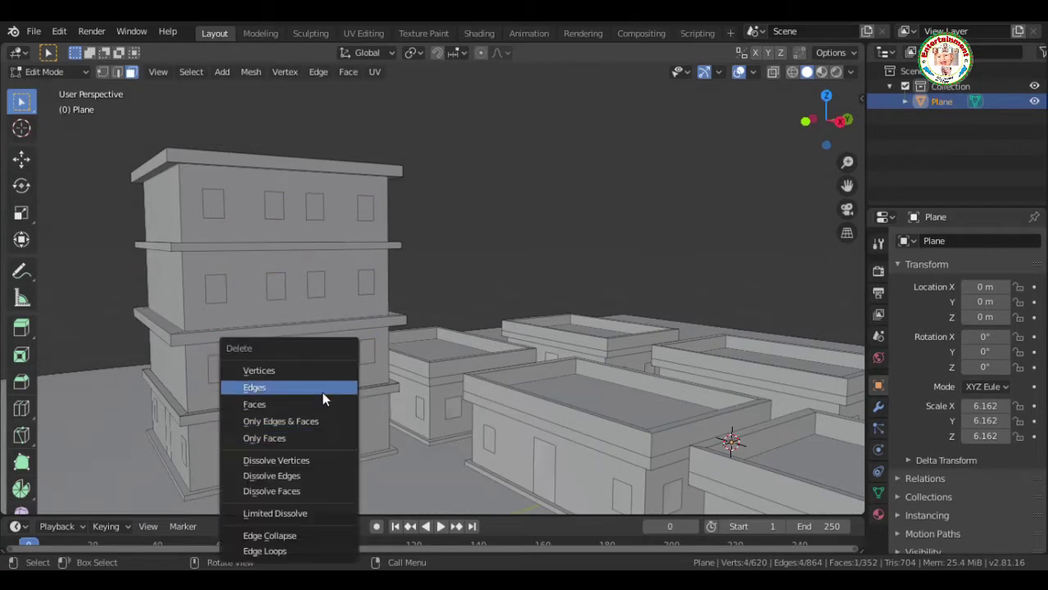
key(x)
click(332, 413)
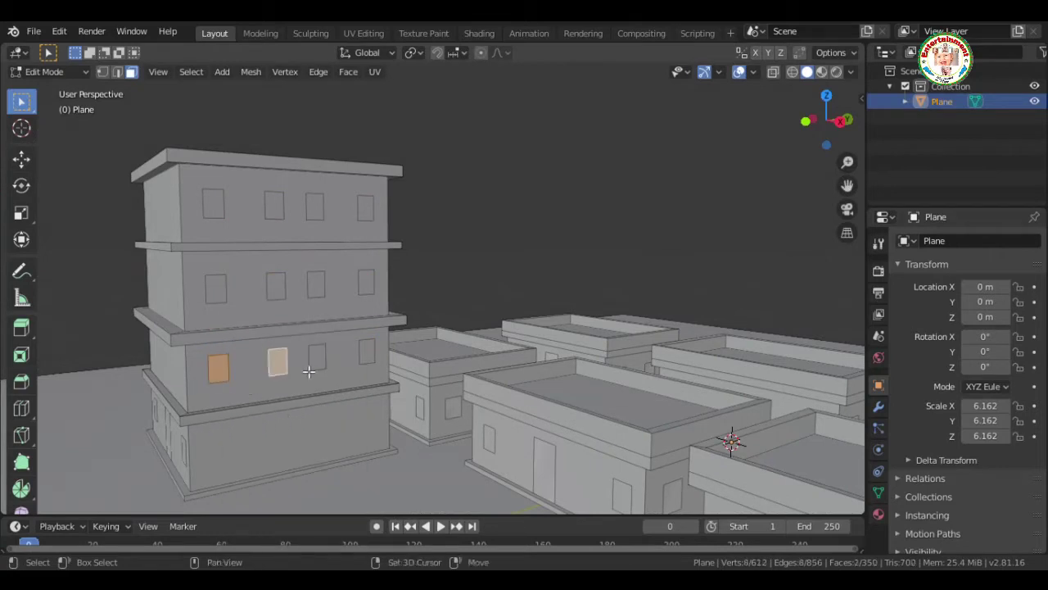
key(shift+d)
key(z)
click(348, 446)
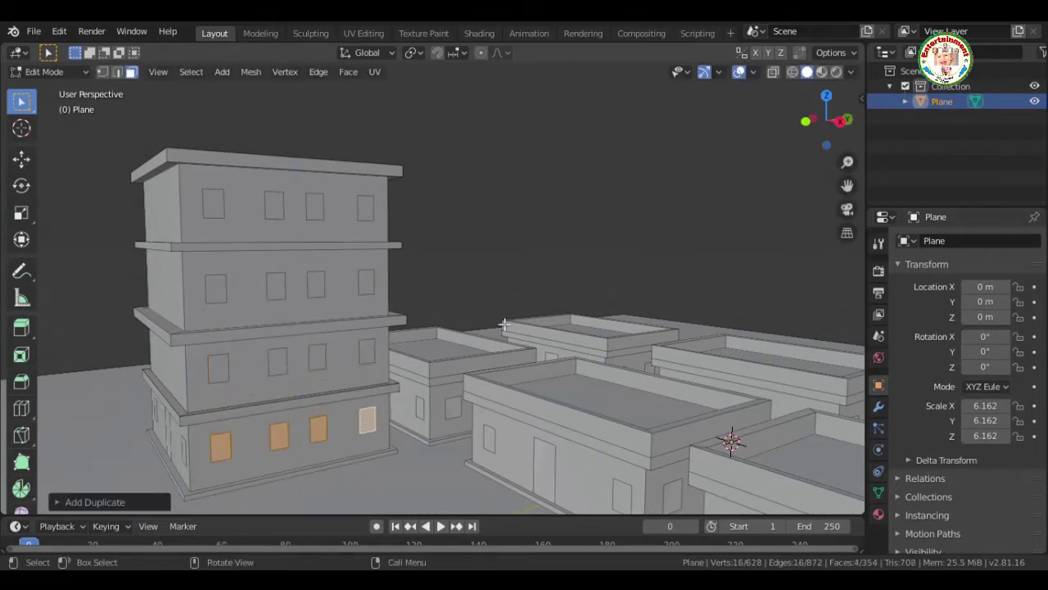
key(alt+a)
On the building's other side, copy two window faces one floor up
mouse_move(503, 327)
middle_down()
mouse_move(574, 344)
mouse_move(739, 215)
middle_up()
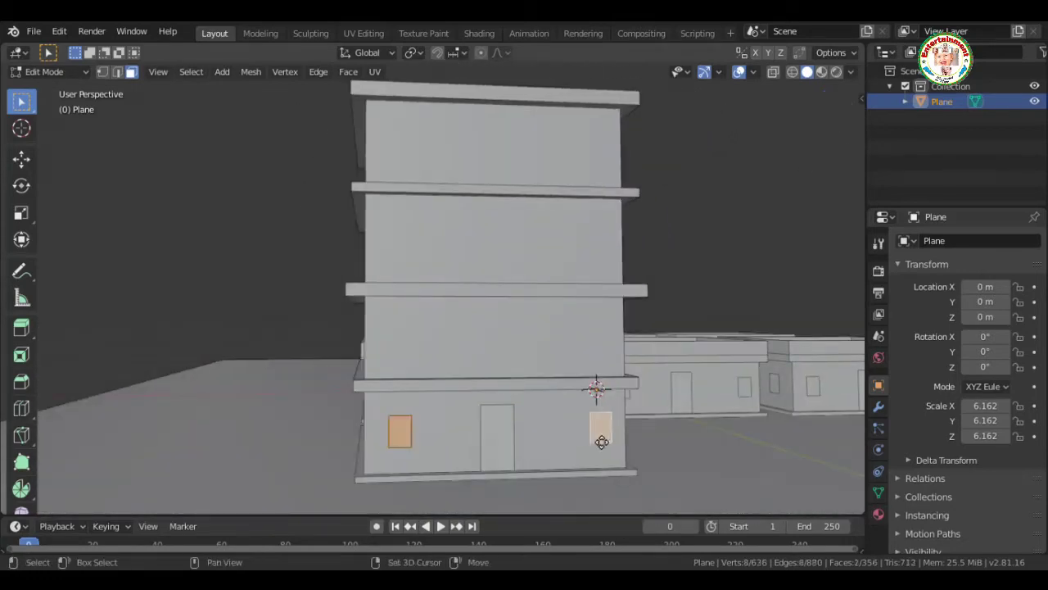
key(shift+d)
key(z)
click(602, 346)
click(415, 347)
key(g)
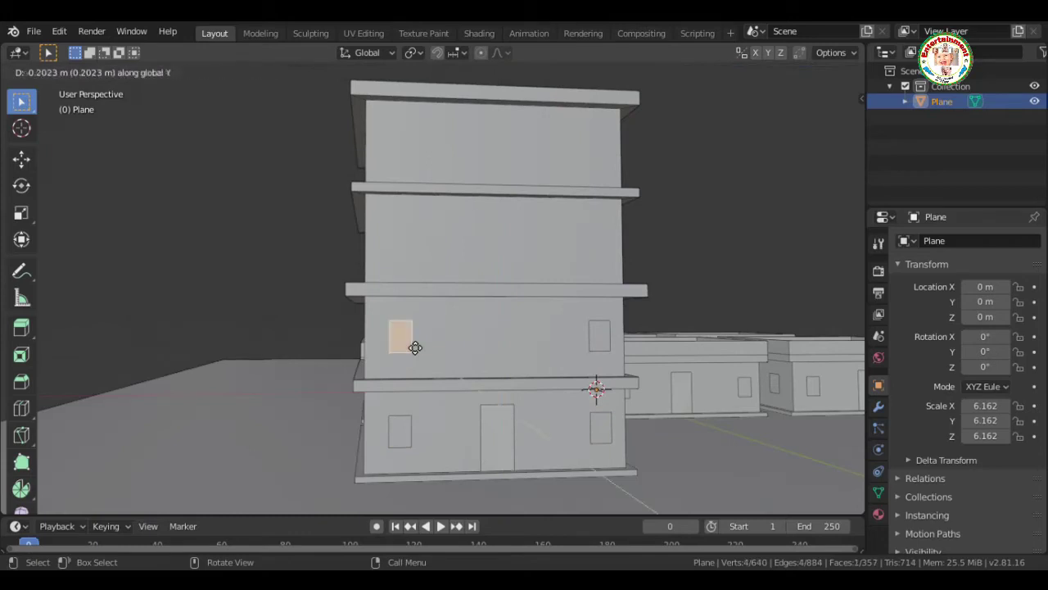
click(478, 353)
Add window faces beside the others along Y to form a row of four
key(shift+d)
key(y)
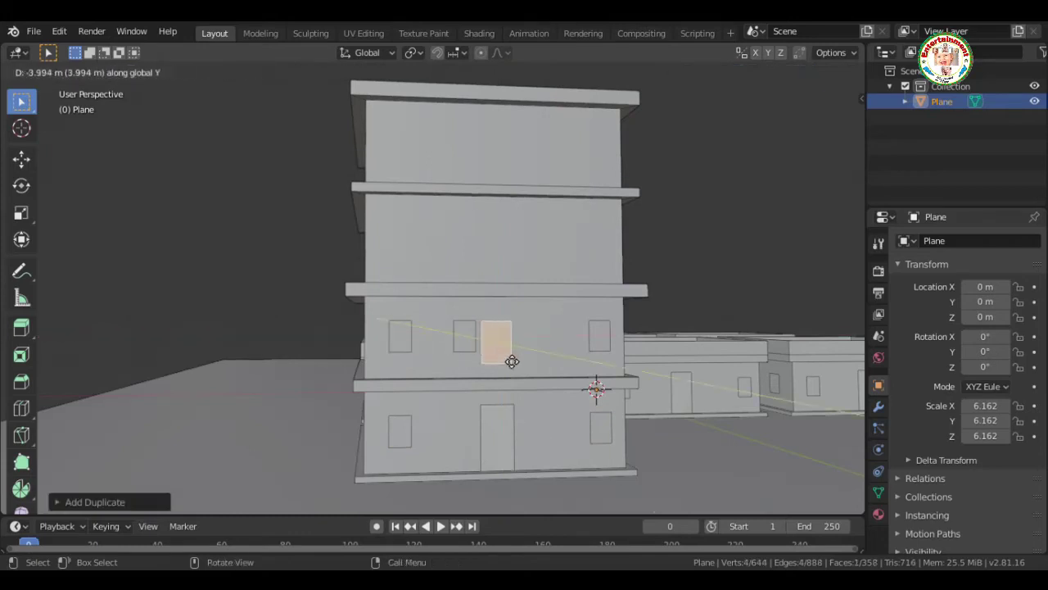
click(522, 368)
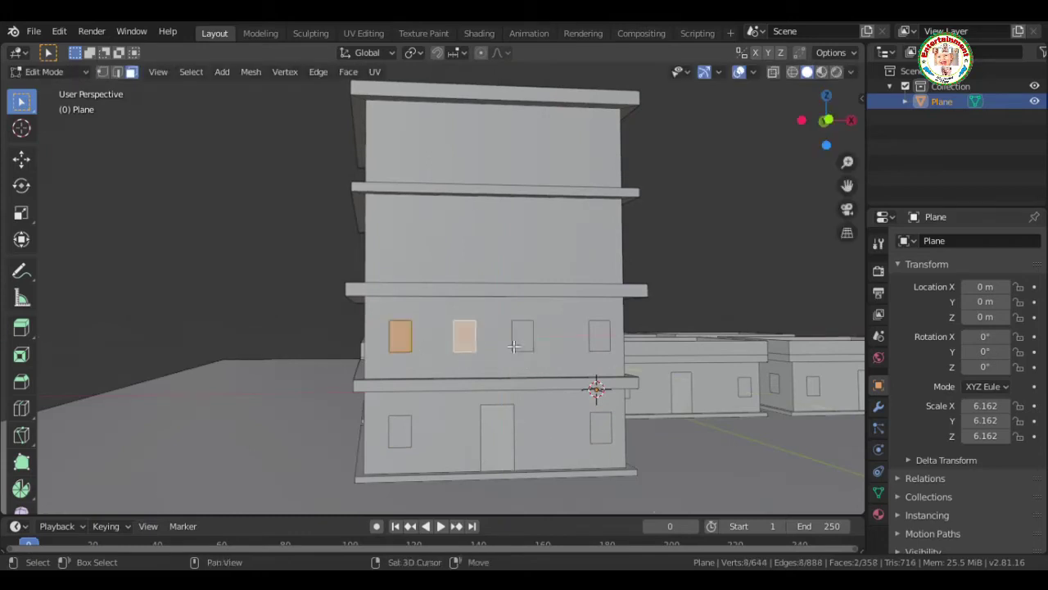
key(g)
click(538, 349)
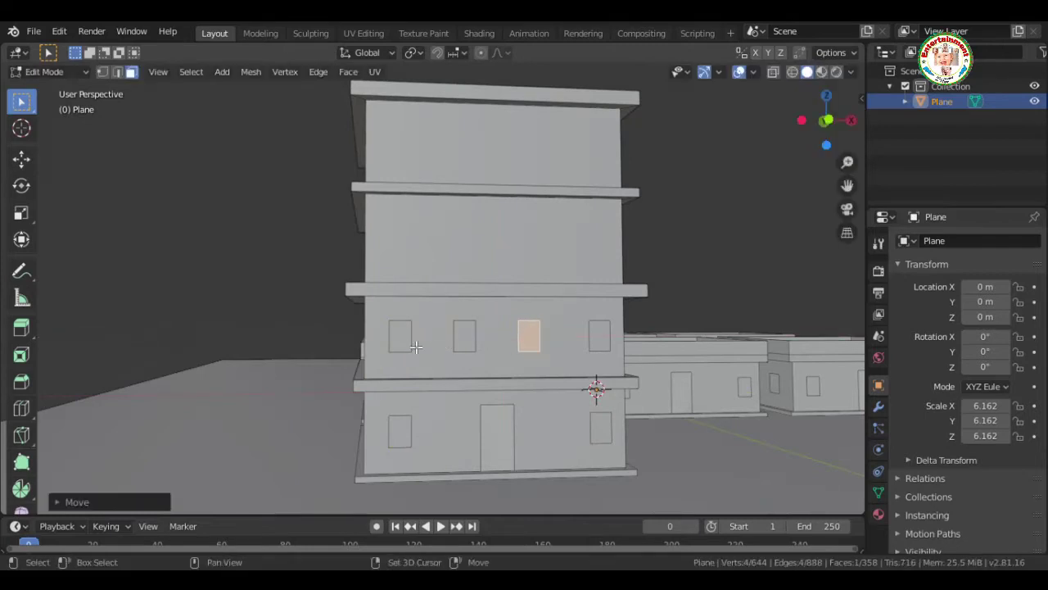
shift+click(400, 337)
Copy the four-window row up to the next floor
key(shift+d)
key(z)
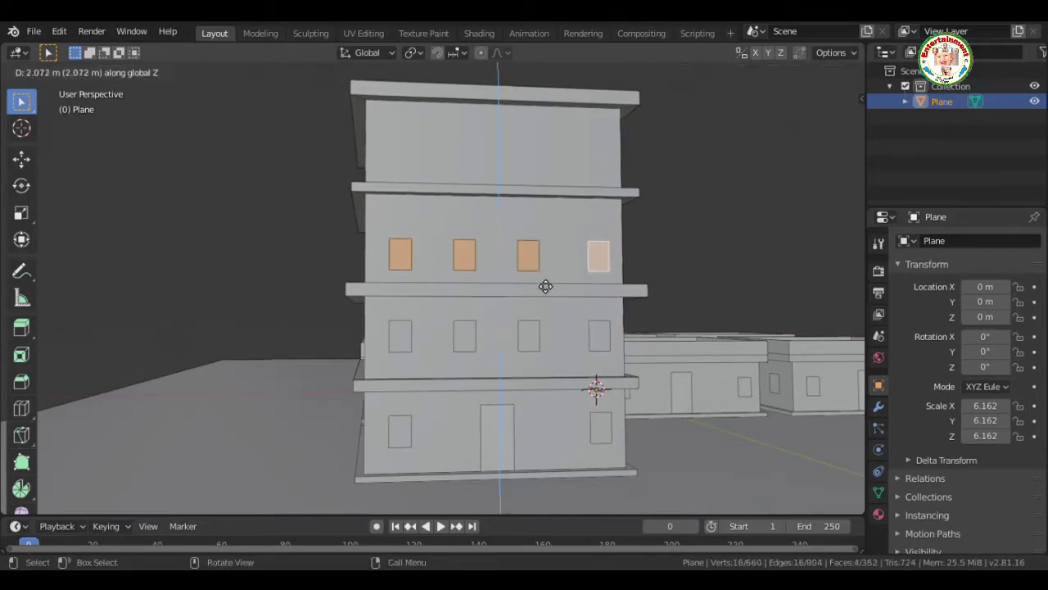
click(546, 275)
key(shift+d)
Copy the four-window row vertically onto the top floors
key(z)
click(541, 247)
mouse_move(541, 246)
middle_down()
mouse_move(561, 370)
mouse_move(475, 347)
mouse_move(646, 301)
middle_up()
key(shift+d)
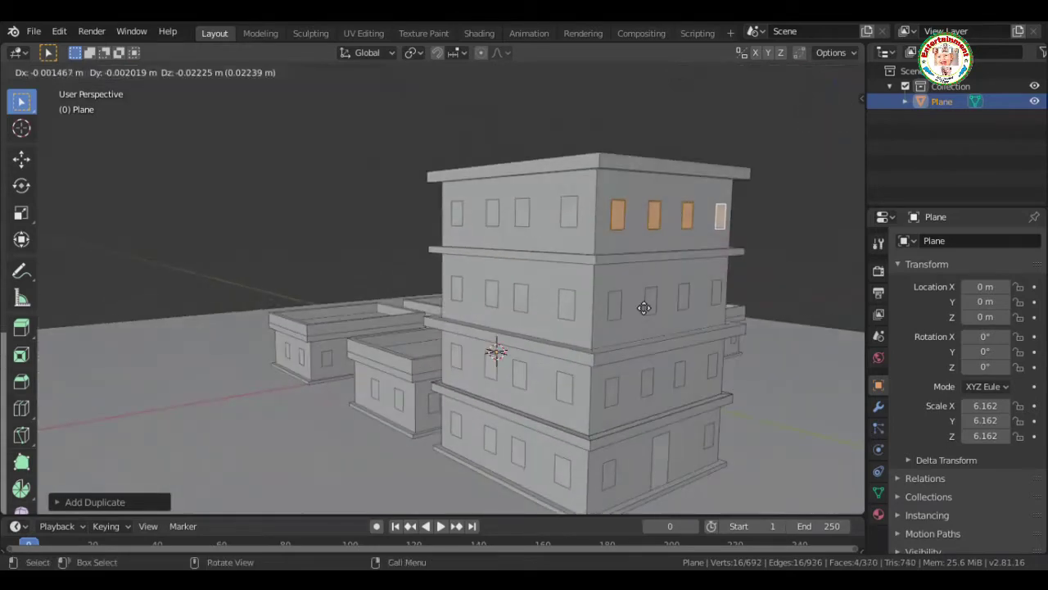
key(z)
click(463, 246)
Move the top-floor windows along Y onto the tower's side wall
mouse_move(823, 123)
mouse_down()
mouse_move(852, 158)
mouse_move(852, 196)
mouse_up()
mouse_move(823, 118)
mouse_down()
mouse_move(774, 168)
mouse_move(827, 123)
mouse_move(672, 328)
mouse_up()
key(g)
key(y)
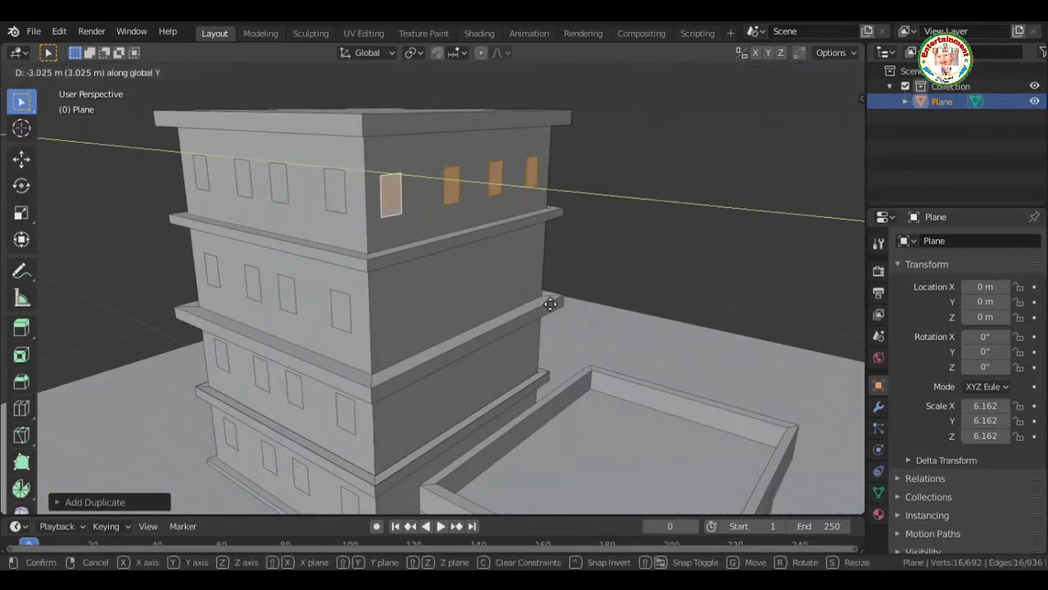
click(551, 304)
middle_drag(551, 303, 758, 232)
Copy the side-wall window row down two floors
key(shift+d)
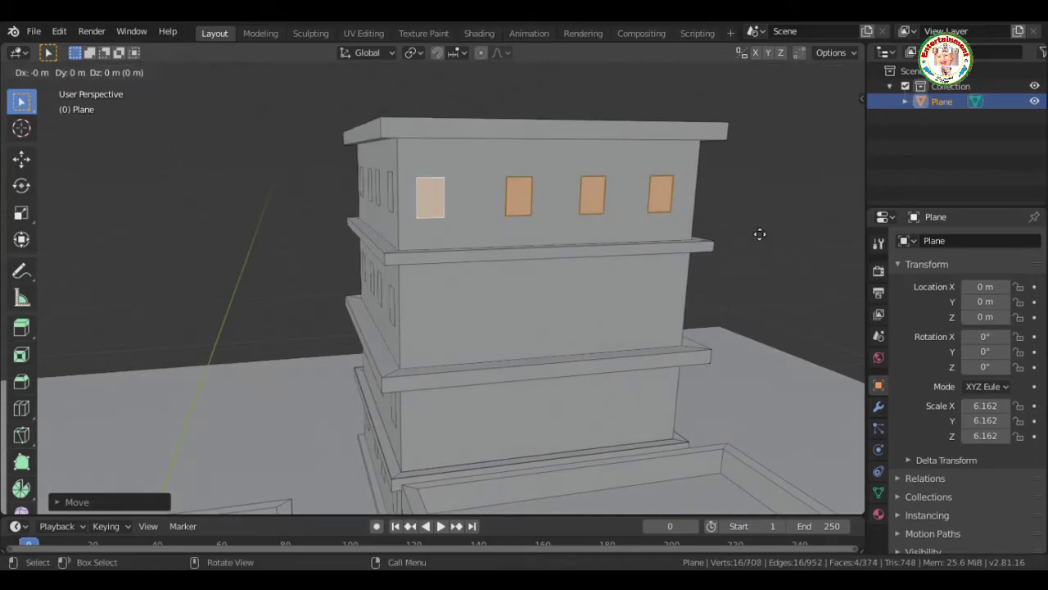
key(z)
click(755, 344)
key(shift+d)
key(z)
click(762, 418)
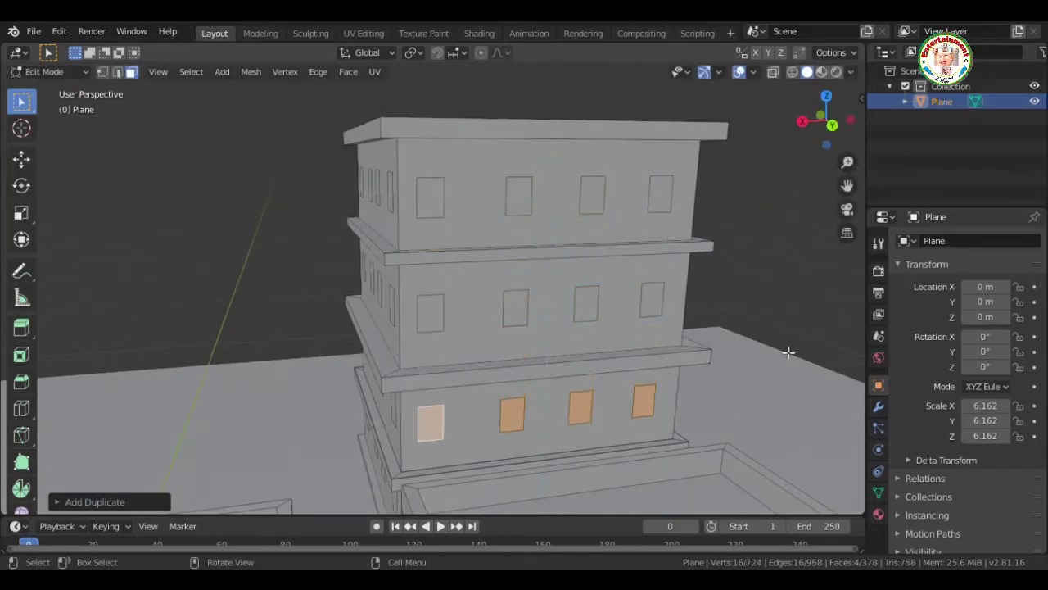
Copy the side windows to the bottom floor, then orbit out to view all buildings
mouse_move(825, 118)
mouse_down()
mouse_move(833, 174)
mouse_move(647, 494)
mouse_up()
key(shift+d)
key(z)
click(656, 137)
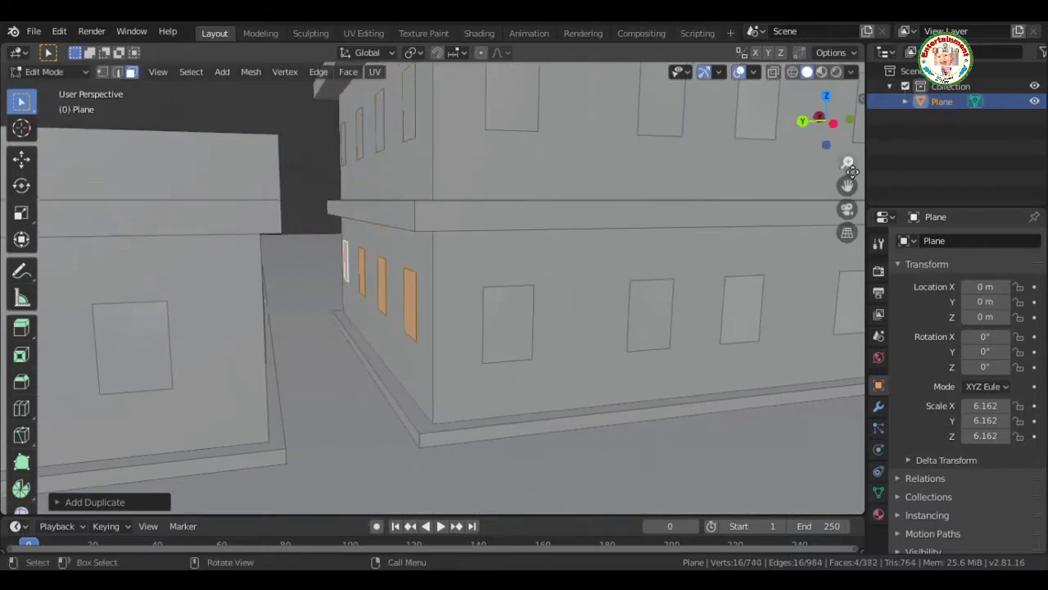
scroll(843, 163, down, 5)
mouse_move(844, 164)
mouse_down()
mouse_move(833, 128)
mouse_move(507, 273)
mouse_up()
Select the tall building with L in a maximized viewport and pick two top-floor faces
key(k)
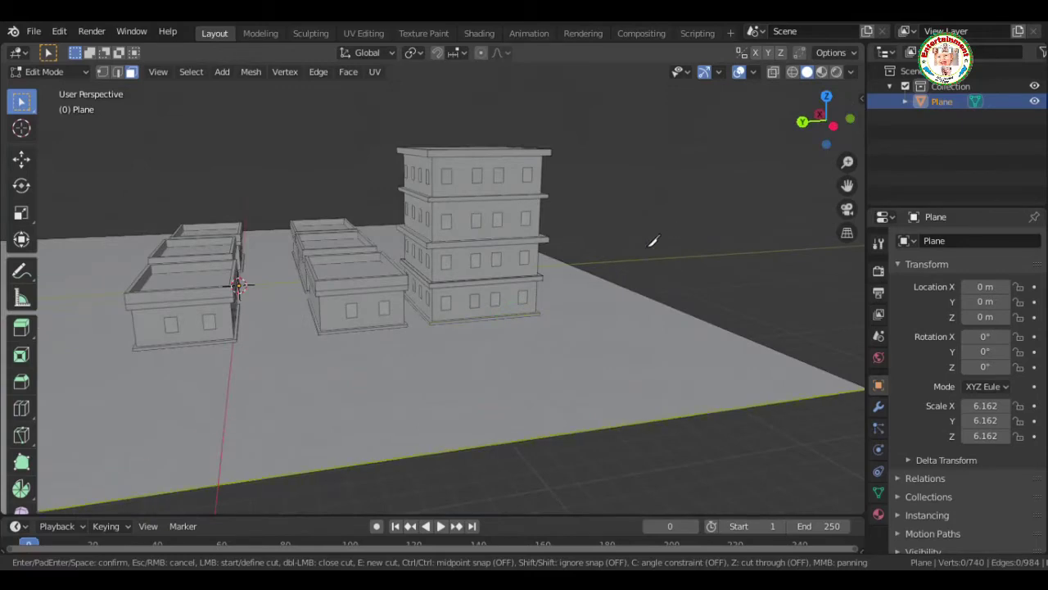
key(Escape)
key(l)
key(ctrl+space)
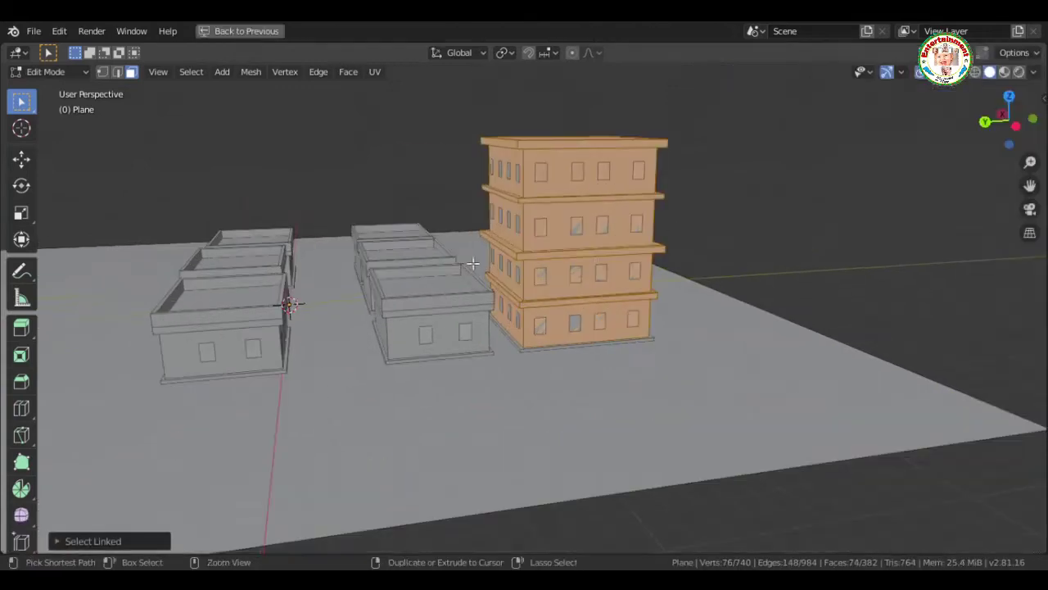
middle_drag(595, 268, 671, 204)
scroll(693, 185, up, 3)
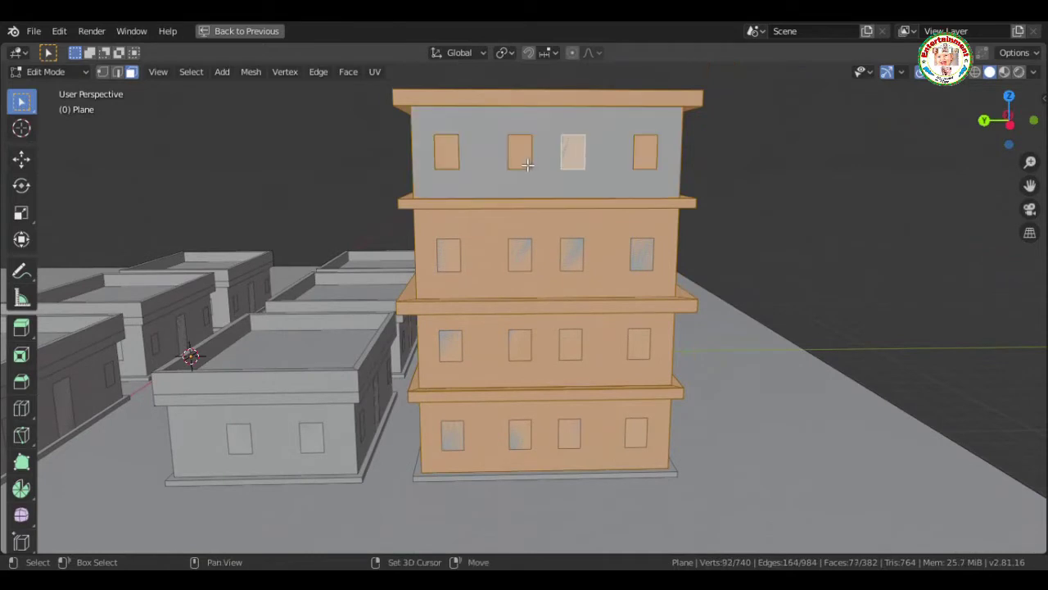
shift+click(537, 162)
shift+click(522, 160)
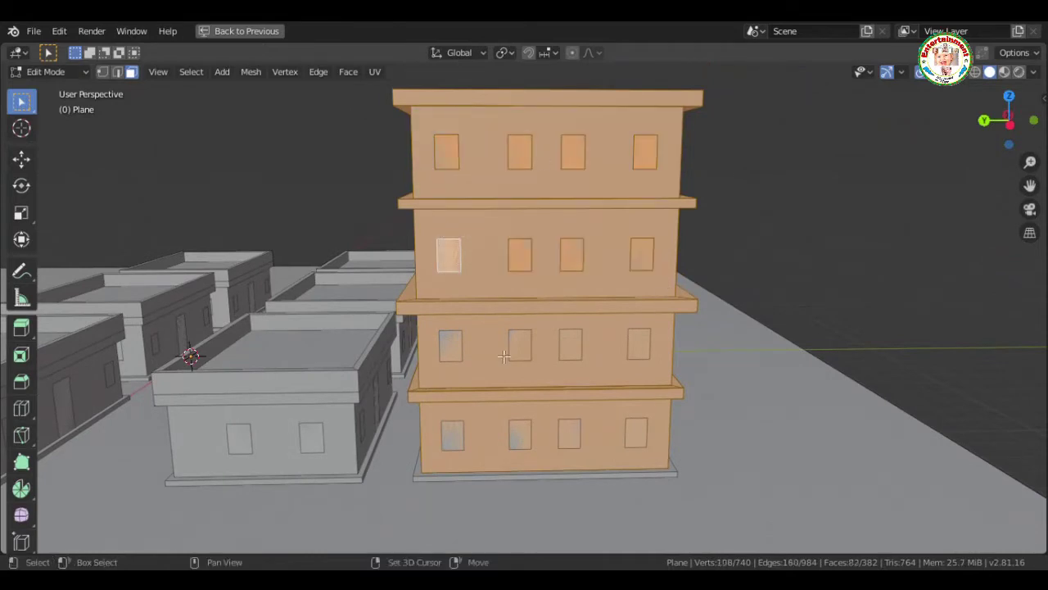
Box-select the tower's upper floors so the whole building is selected
drag(1007, 121, 835, 164)
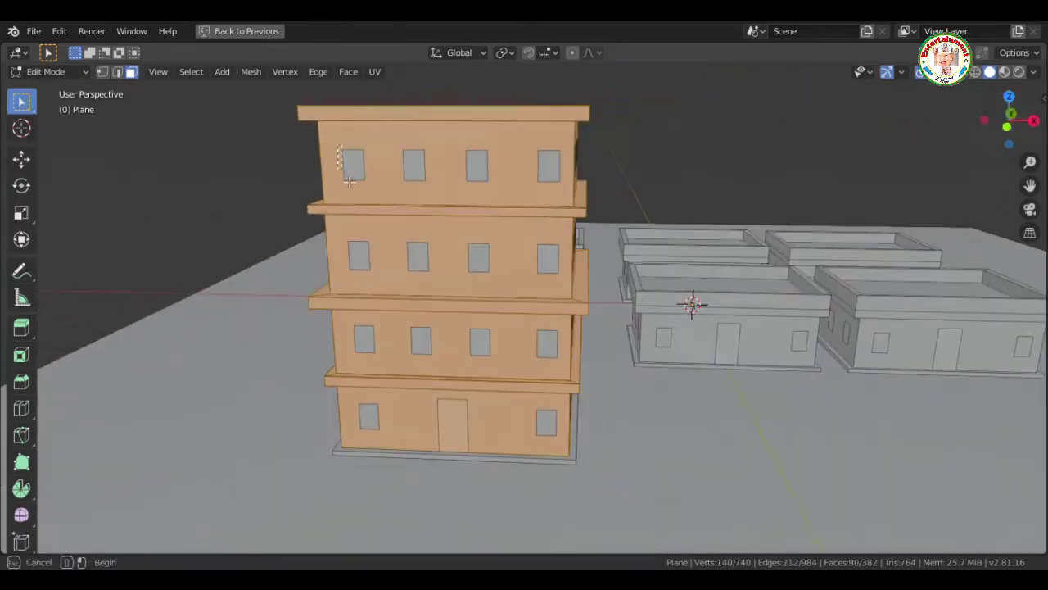
key(l)
key(ctrl+z)
drag(341, 172, 470, 208)
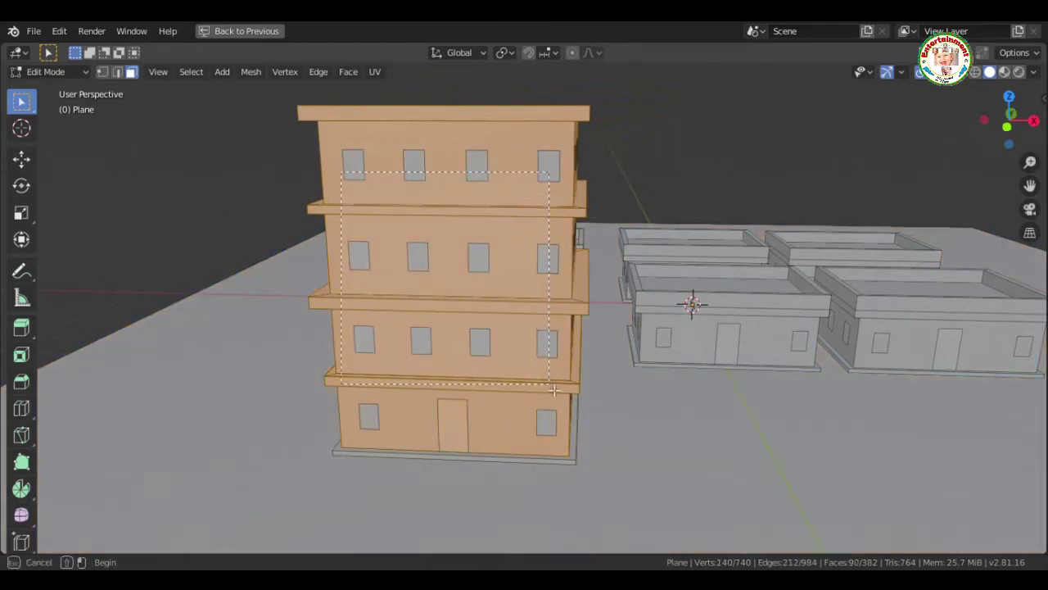
drag(1011, 127, 465, 158)
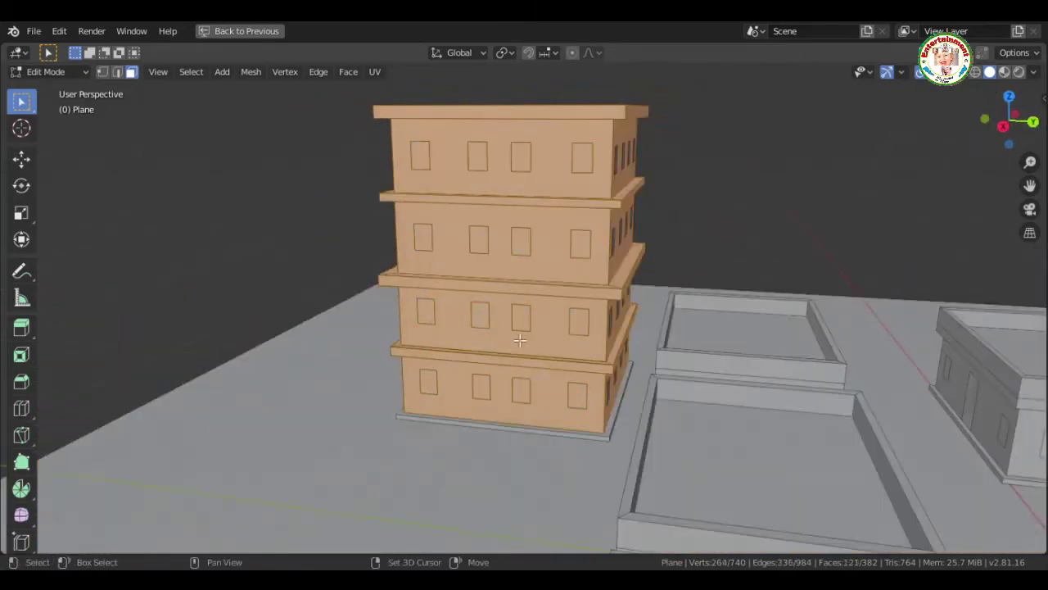
middle_drag(520, 340, 457, 381)
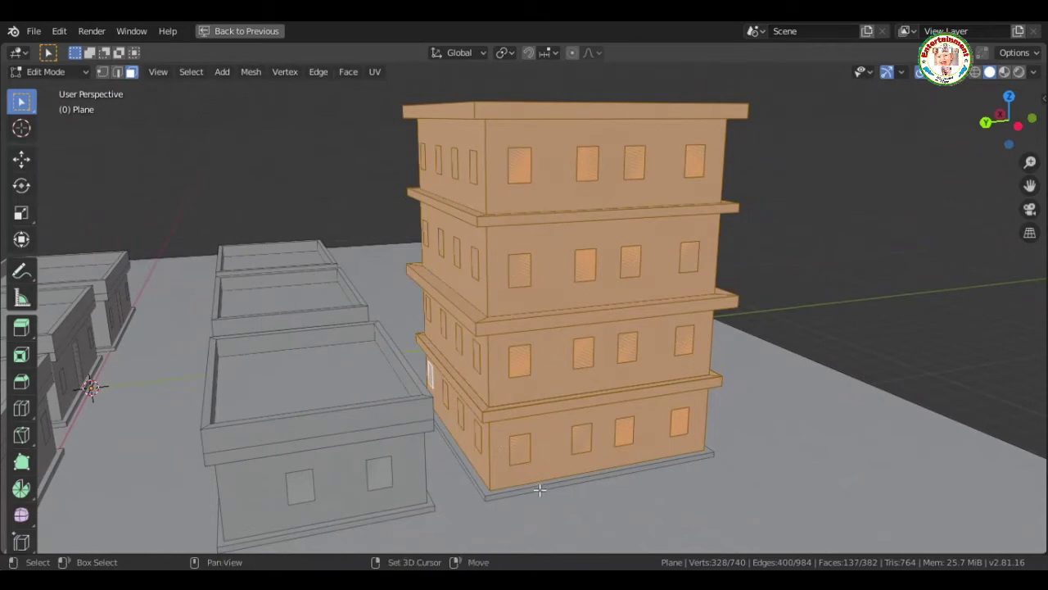
Duplicate the tower along X to start the back row
scroll(1010, 140, down, 4)
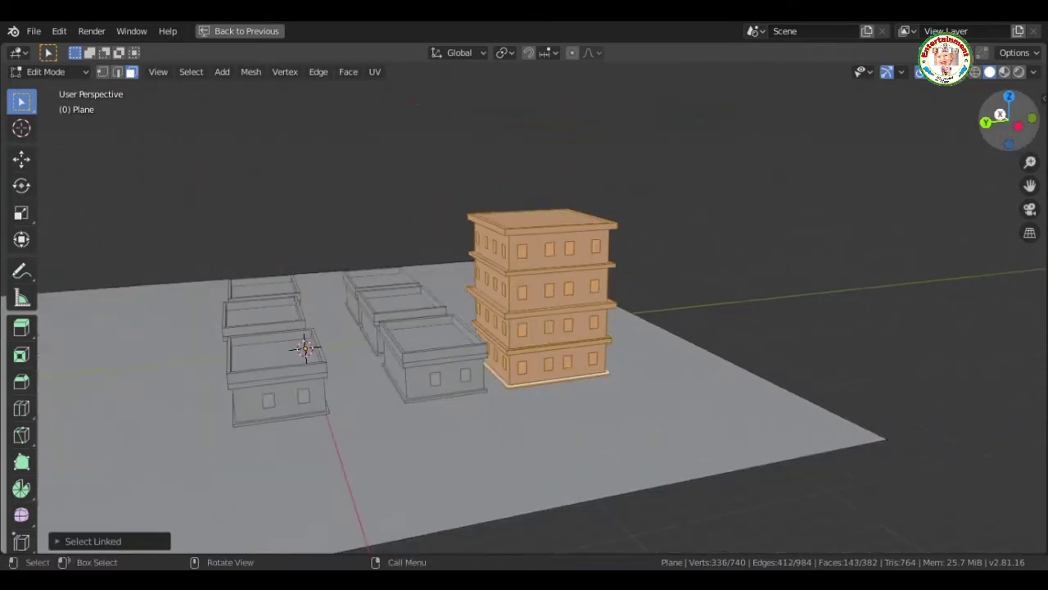
drag(1010, 141, 613, 328)
key(shift+d)
key(x)
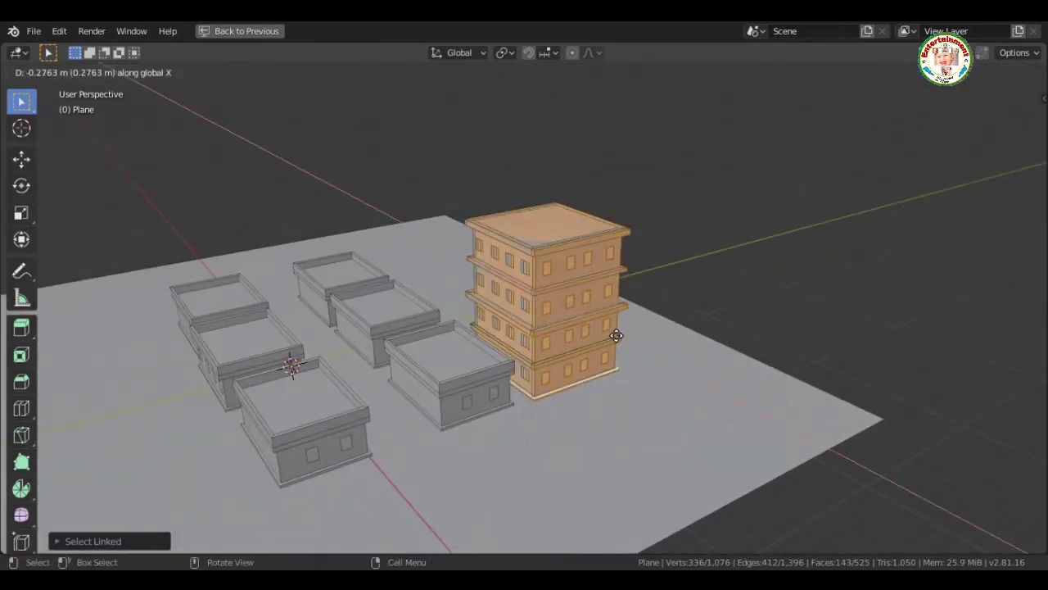
click(693, 421)
Add another tower copy along X beside the middle tower
middle_drag(884, 243, 819, 245)
key(shift+d)
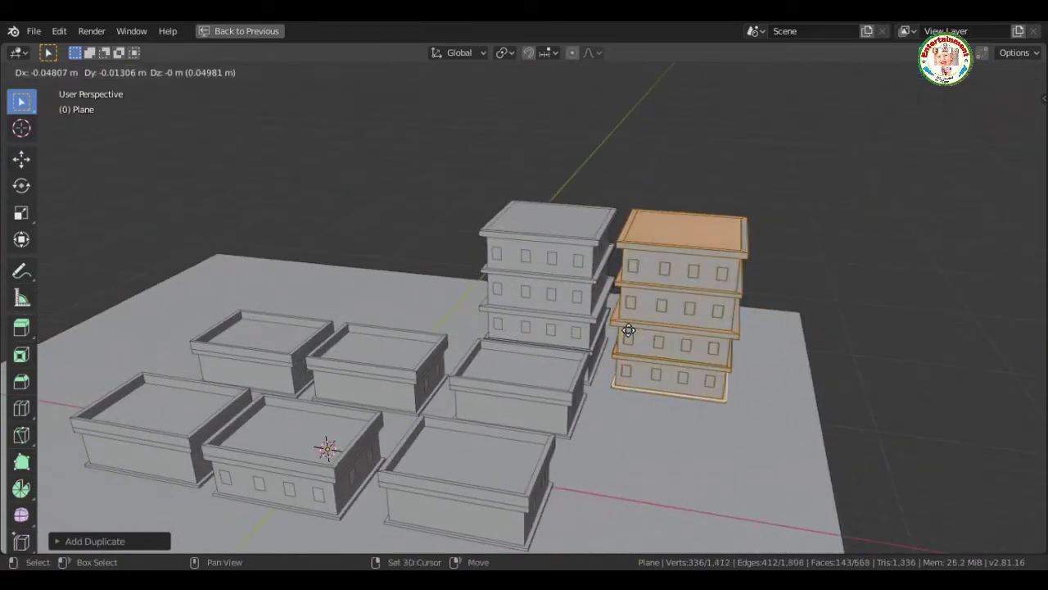
key(x)
click(825, 123)
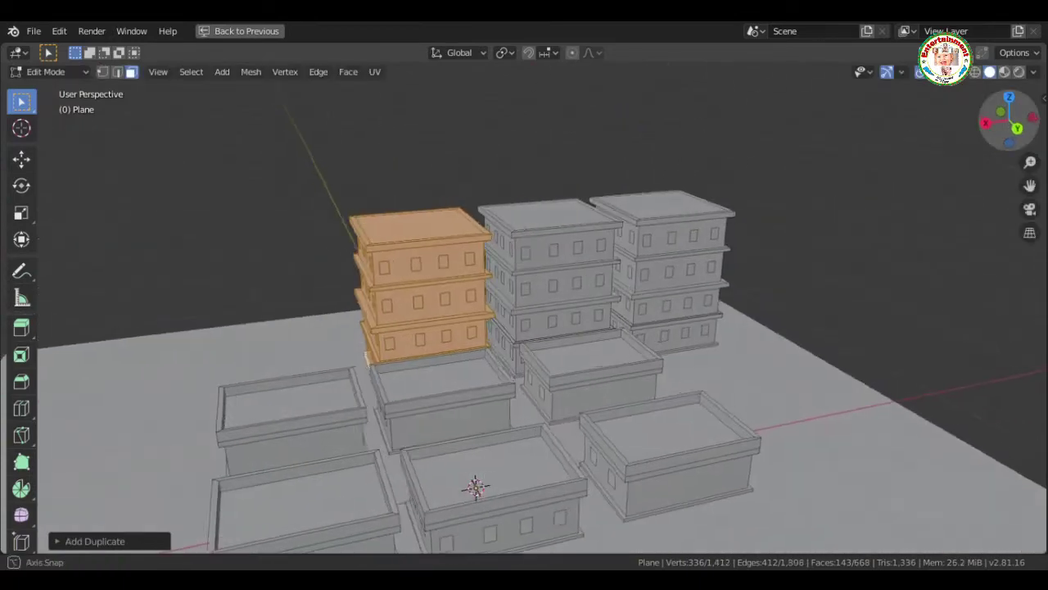
drag(1007, 123, 975, 124)
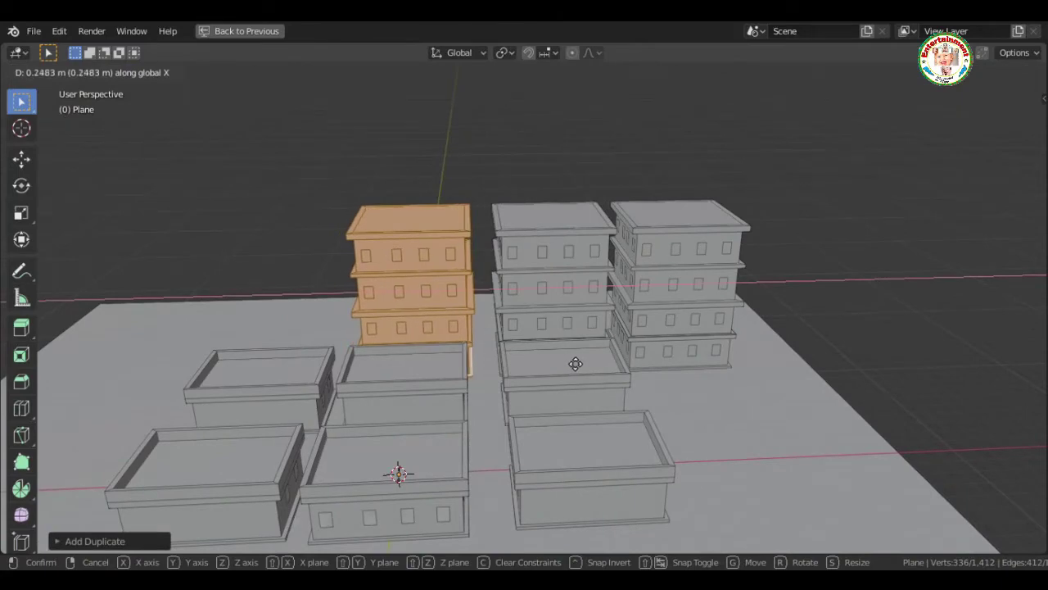
click(576, 364)
middle_drag(575, 363, 371, 463)
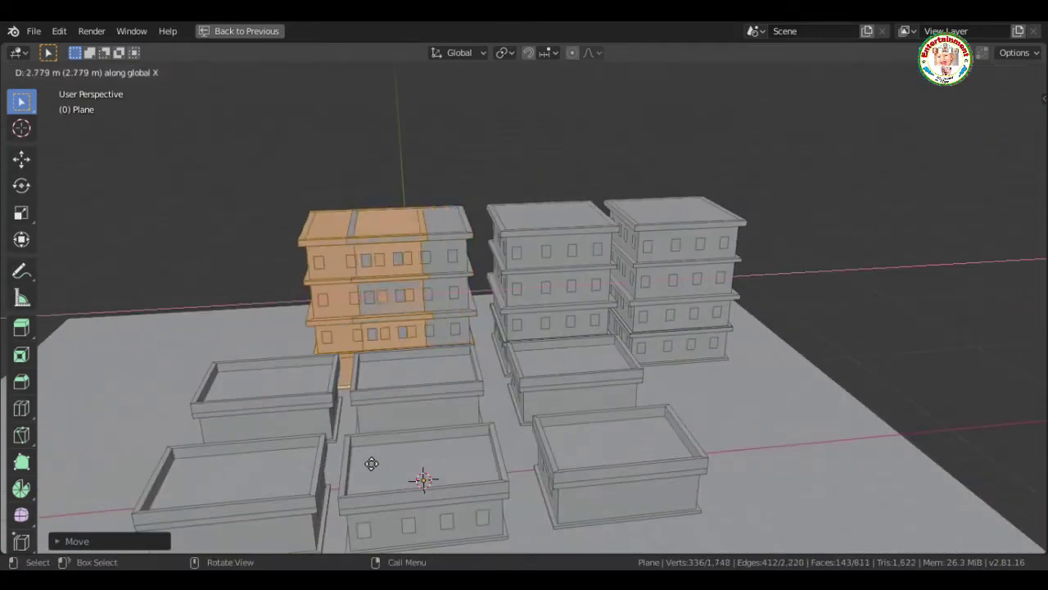
click(308, 488)
Place a tower copy on the right side of the plane
scroll(683, 370, down, 5)
middle_drag(638, 369, 682, 370)
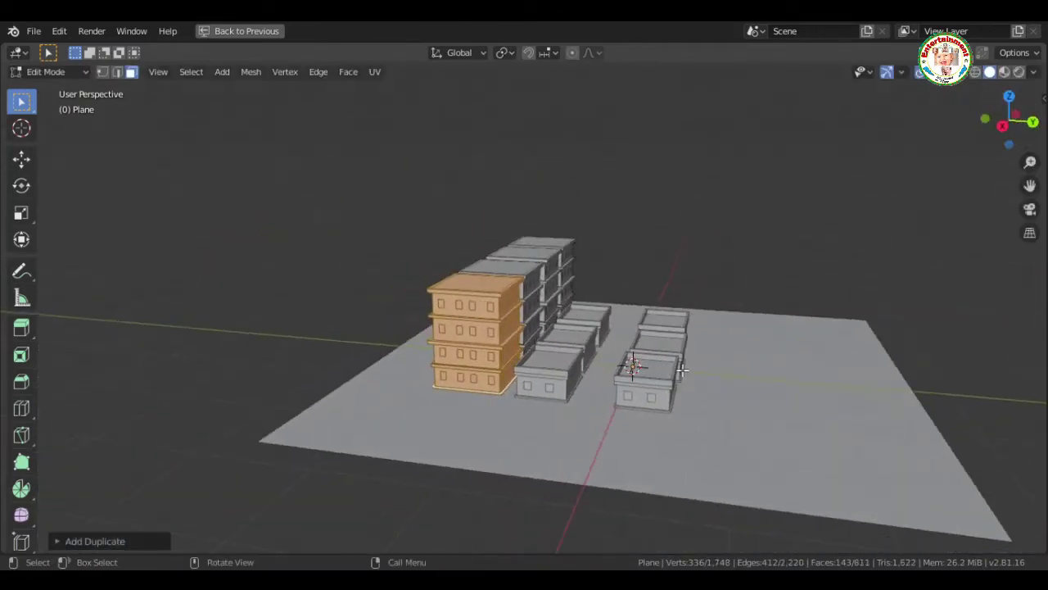
click(1044, 382)
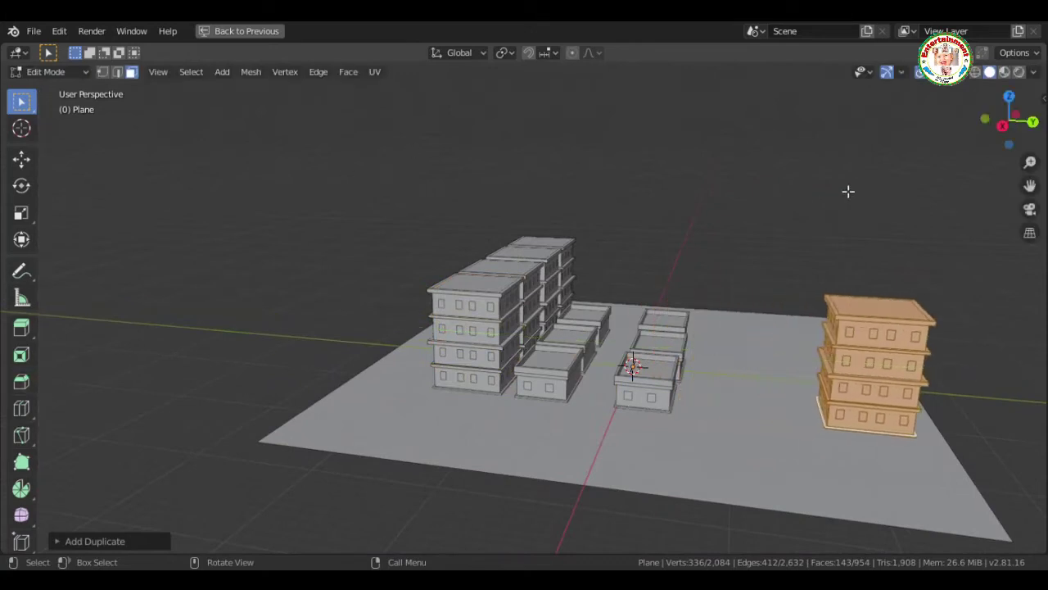
middle_drag(847, 189, 622, 205)
middle_drag(270, 458, 253, 472)
Duplicate the orange building into the front row, moving it along X
key(shift+d)
key(x)
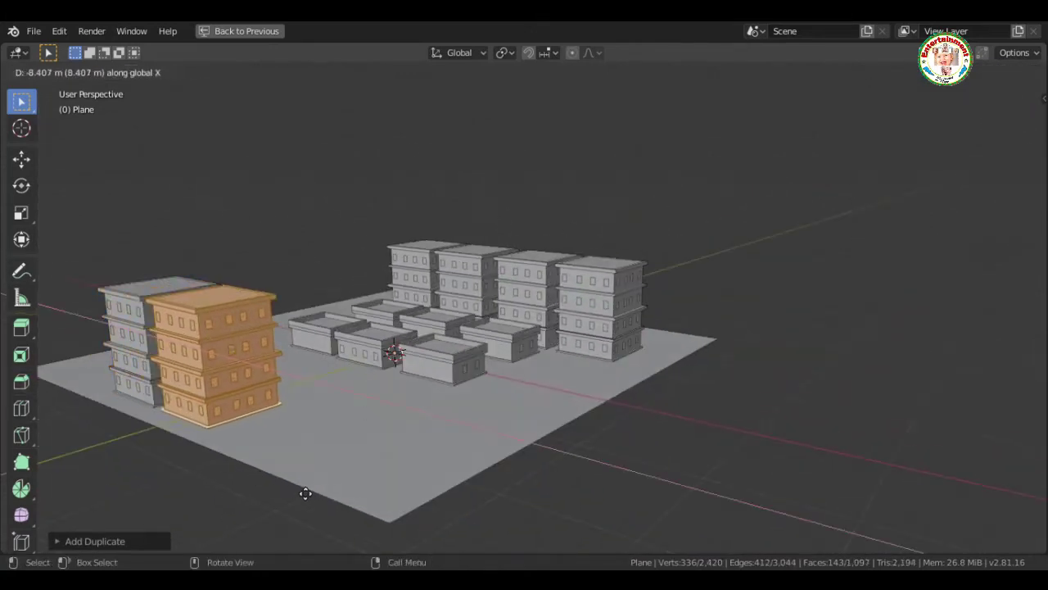
key(shift+d)
key(z)
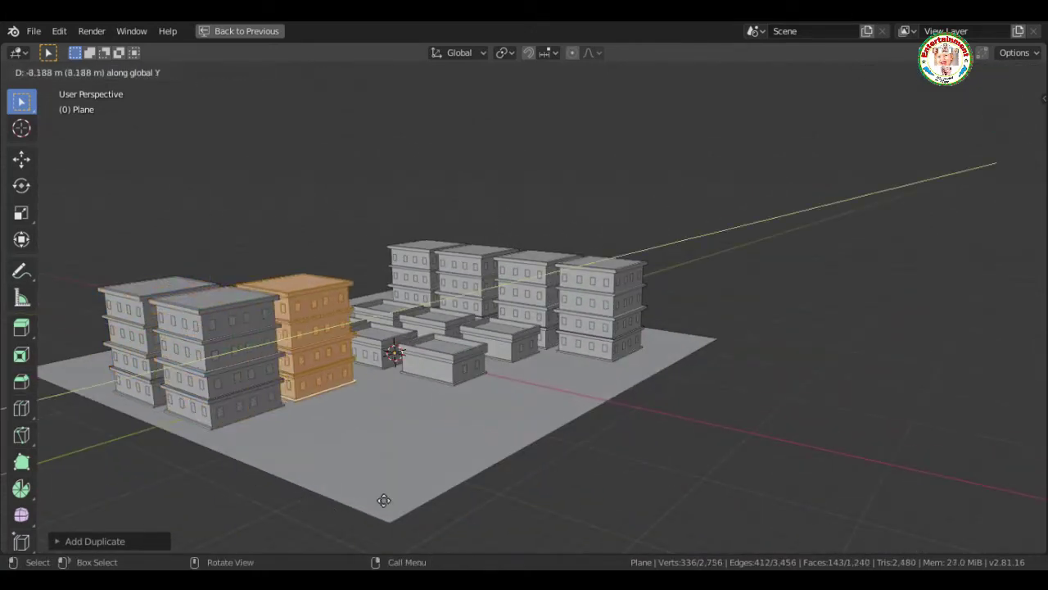
click(373, 514)
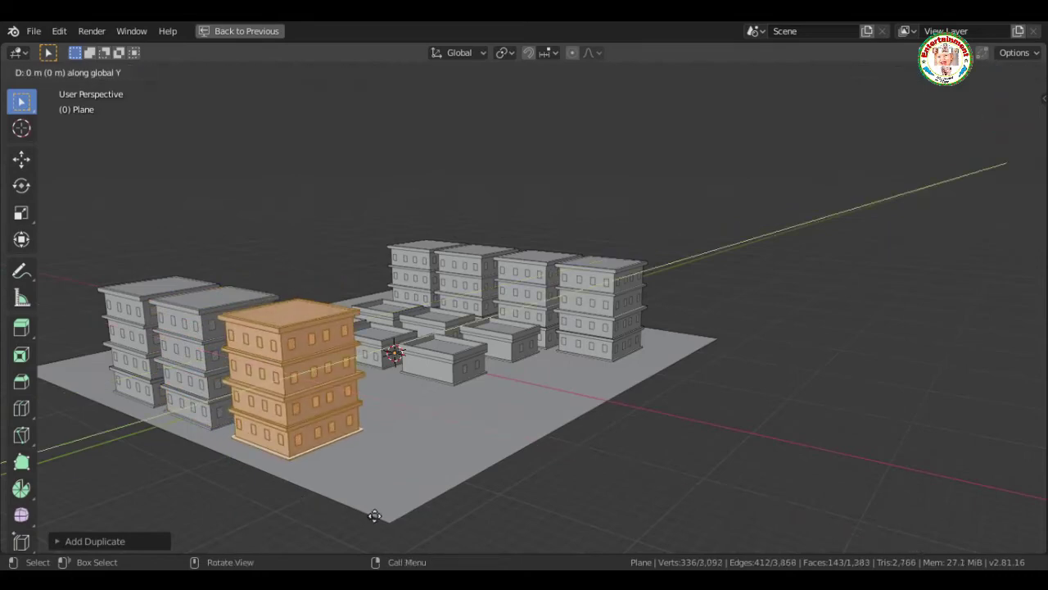
key(x)
click(450, 540)
Scale one front tower down to about 0.93 and deselect it
mouse_move(985, 215)
middle_down()
mouse_move(1016, 148)
mouse_move(966, 156)
mouse_move(1036, 160)
mouse_move(651, 417)
mouse_move(639, 413)
mouse_move(655, 416)
mouse_move(804, 218)
middle_up()
key(alt+a)
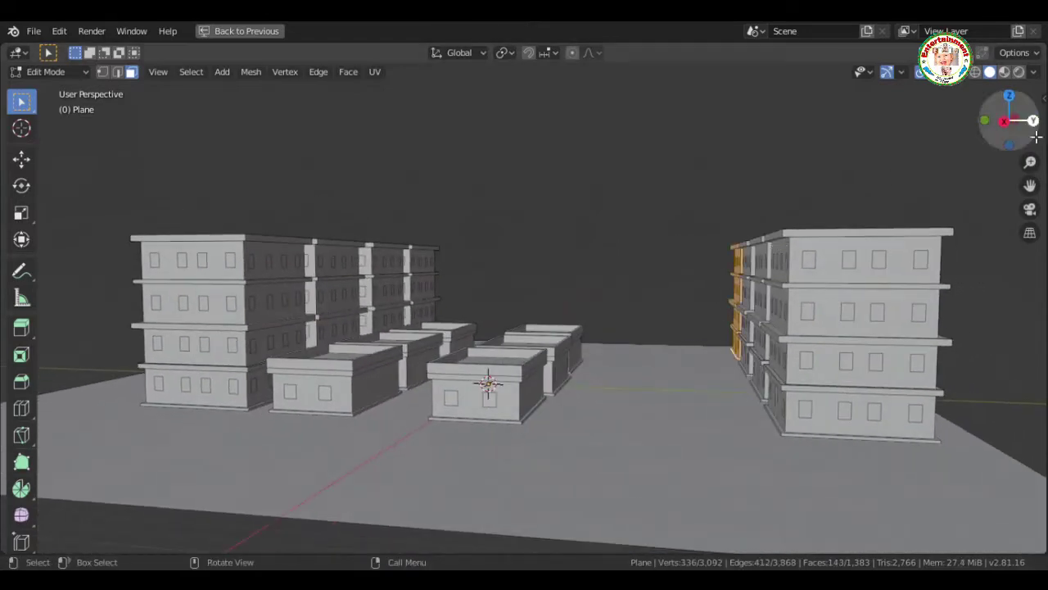
drag(1036, 137, 1015, 131)
key(s)
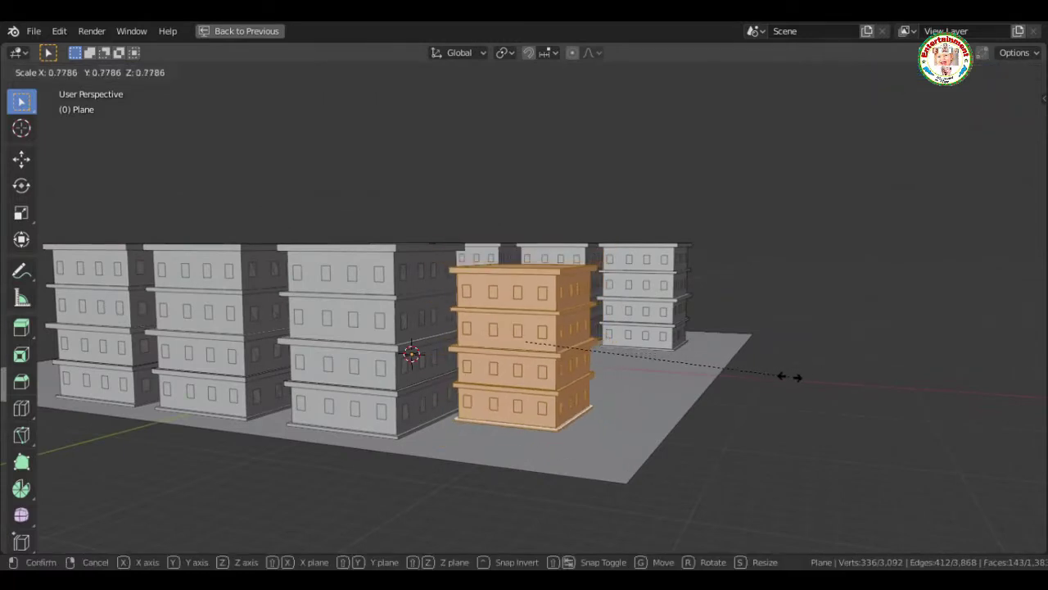
click(851, 379)
click(929, 295)
middle_drag(928, 295, 598, 260)
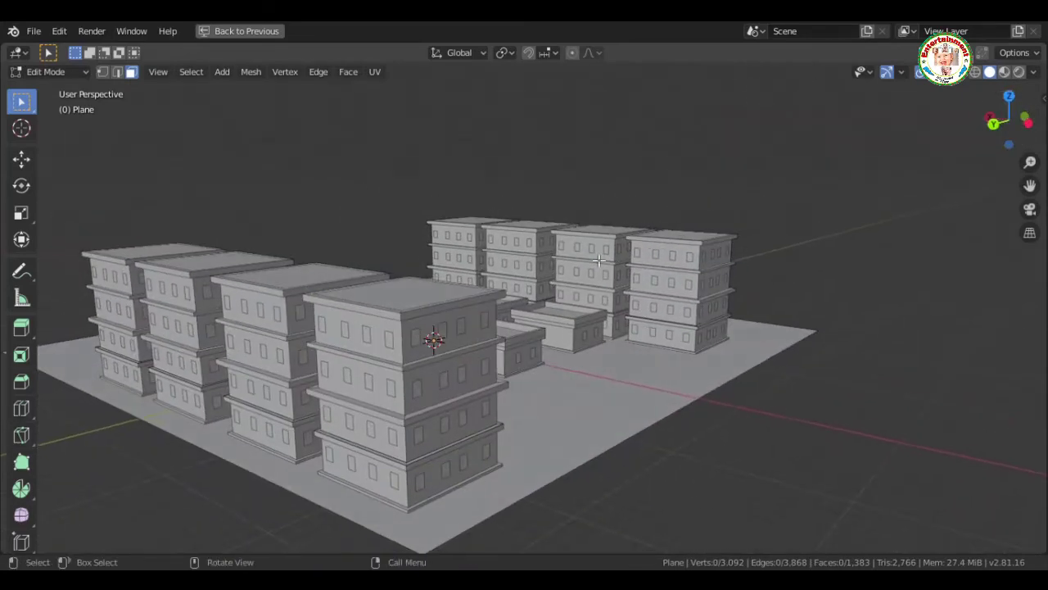
Confirm the tower's new position and orbit around the city
click(440, 304)
middle_drag(869, 188, 876, 176)
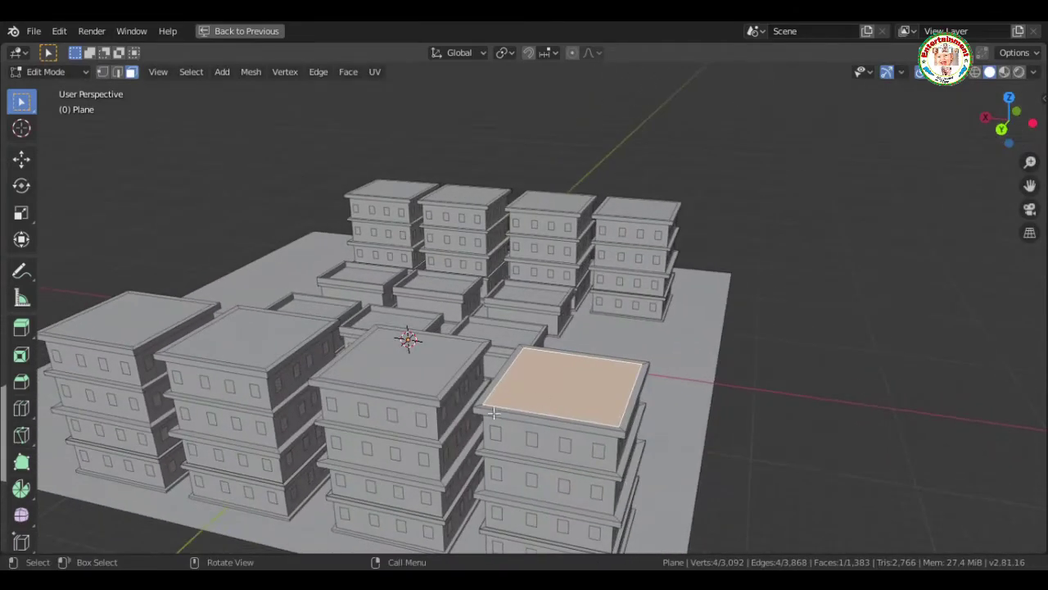
mouse_move(493, 414)
middle_down()
mouse_move(472, 187)
mouse_move(433, 418)
middle_up()
Select the ground plane and subdivide it four times in a row
click(432, 418)
right_click(408, 416)
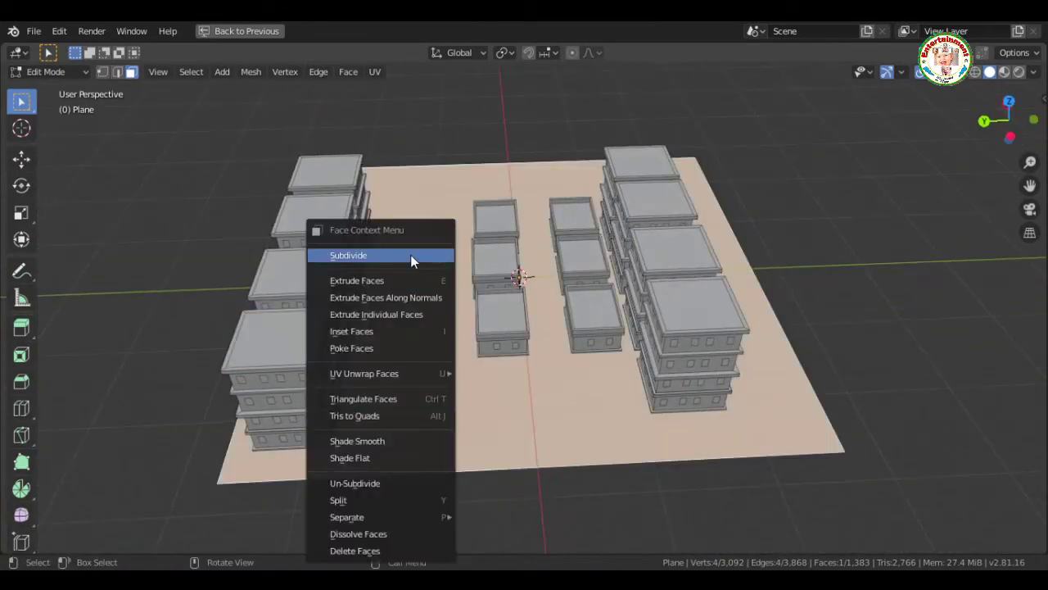
click(413, 260)
right_click(416, 241)
click(416, 239)
right_click(416, 239)
click(414, 239)
right_click(419, 241)
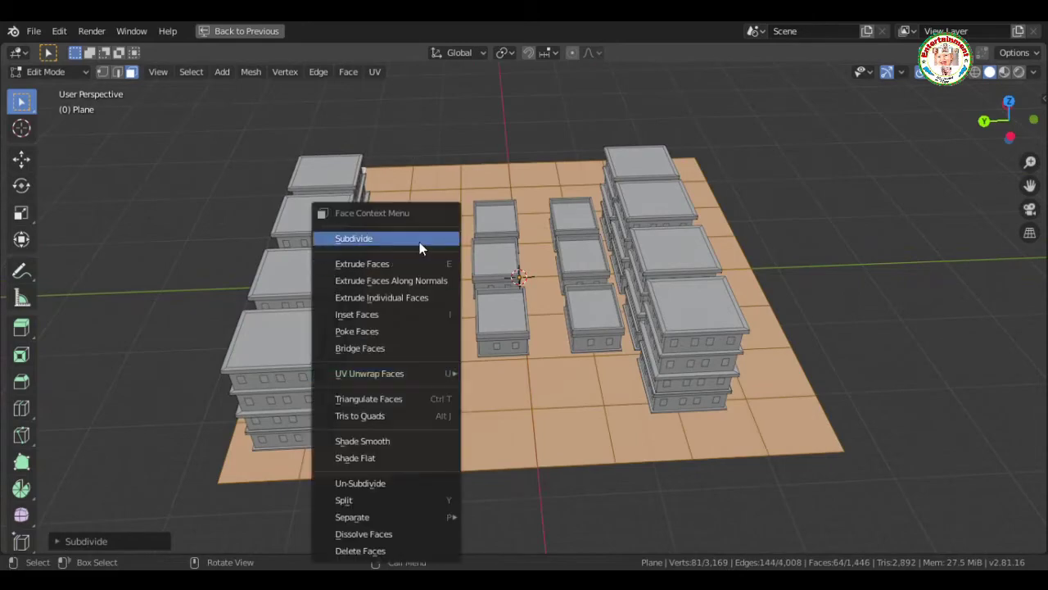
click(419, 242)
Reselect the whole ground plane with L and subdivide it again into a finer grid
key(alt+a)
right_click(416, 255)
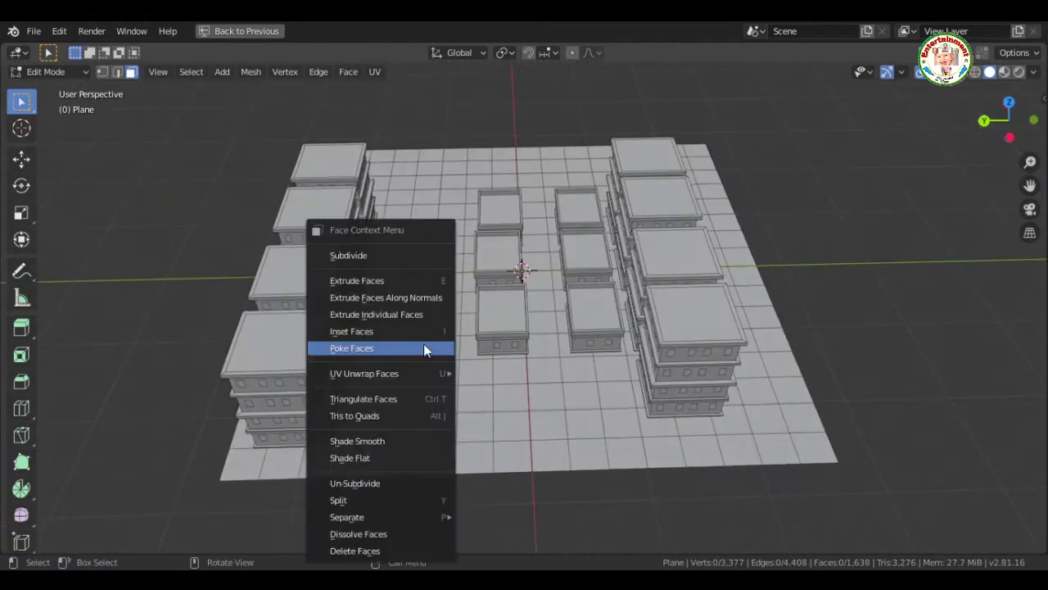
right_click(390, 256)
click(475, 373)
key(l)
right_click(432, 239)
click(377, 238)
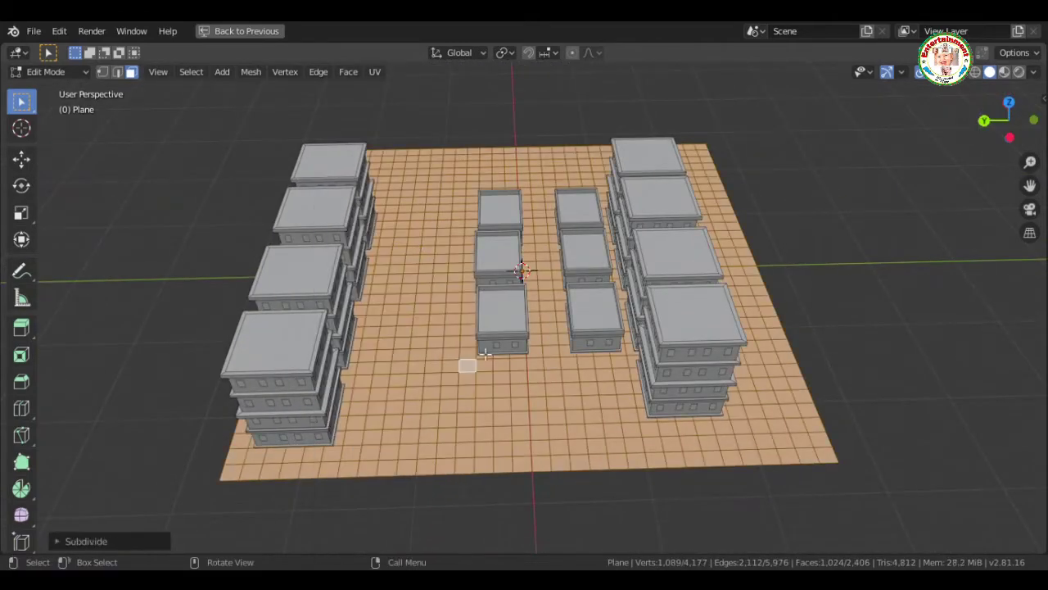
drag(995, 141, 975, 90)
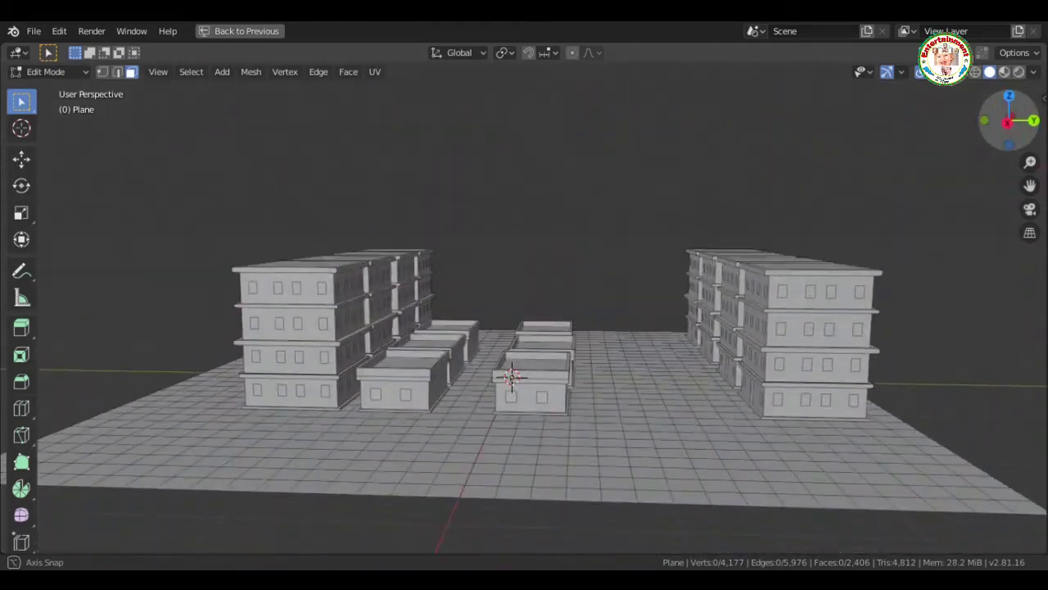
mouse_move(994, 131)
mouse_down()
mouse_move(994, 205)
mouse_move(564, 467)
mouse_up()
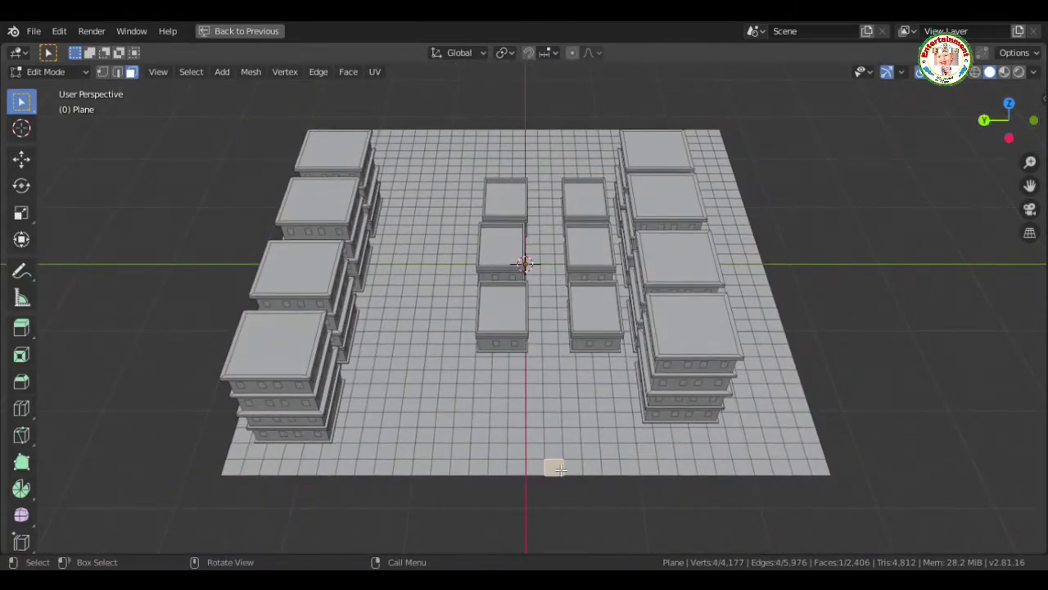
Select all ground faces and subdivide once more into a denser grid
key(a)
right_click(565, 468)
click(564, 465)
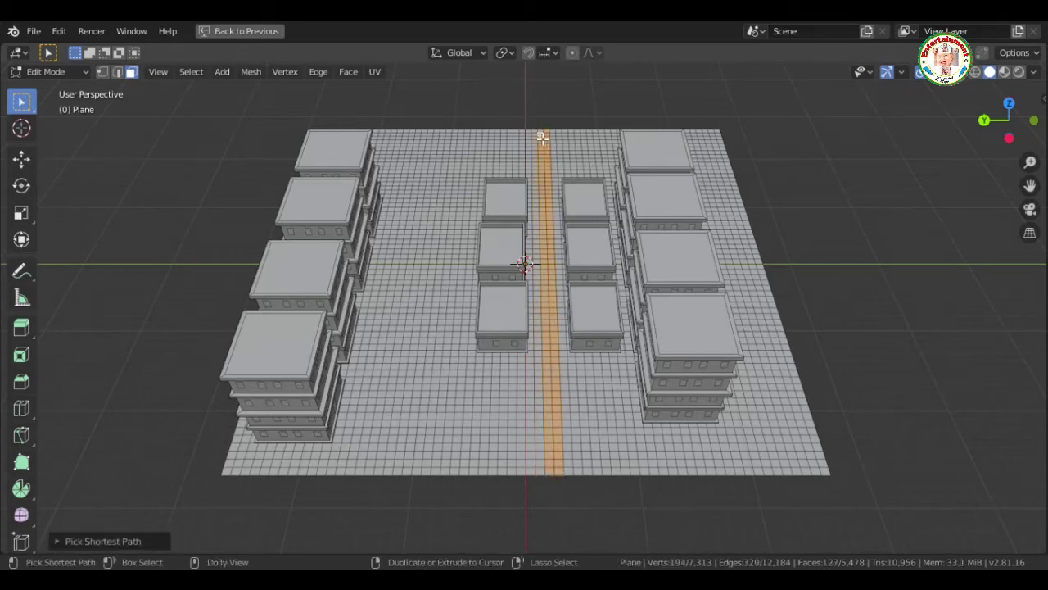
mouse_move(1008, 121)
mouse_down()
mouse_move(1012, 136)
mouse_move(456, 503)
mouse_up()
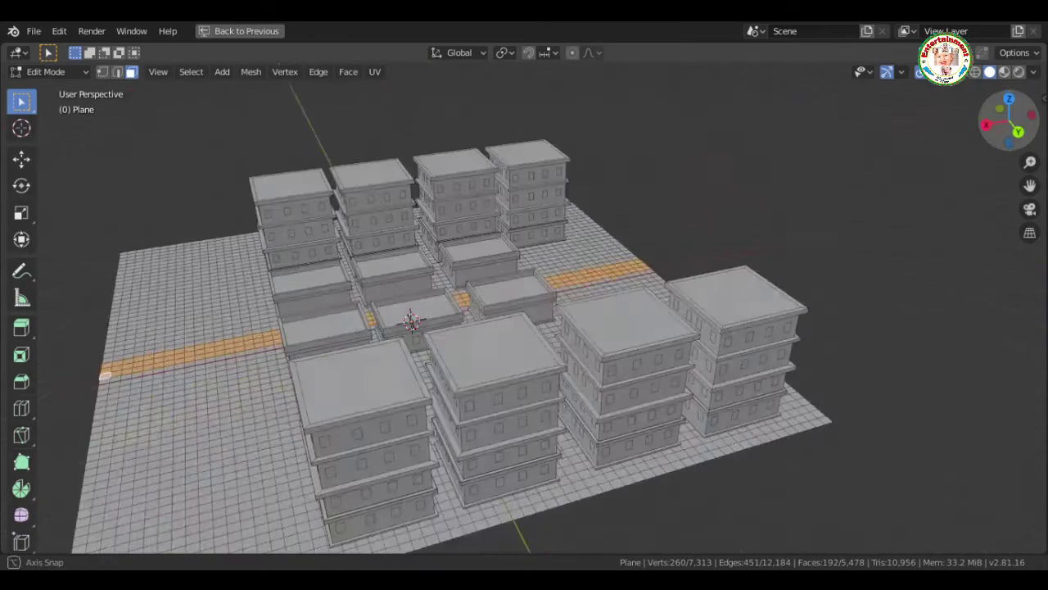
drag(1009, 121, 1010, 123)
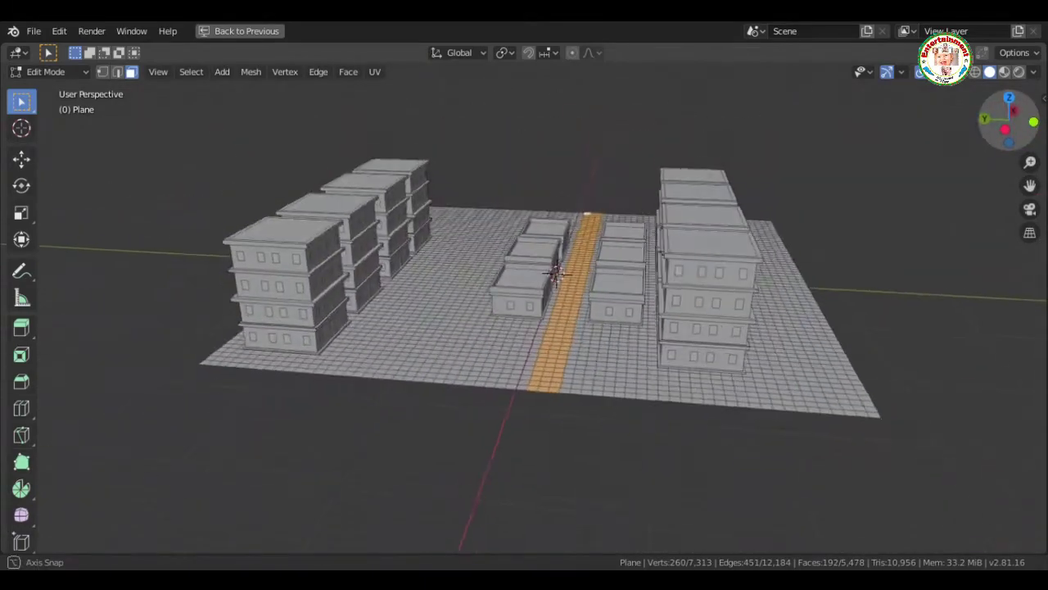
drag(1030, 162, 1037, 173)
middle_drag(1037, 172, 844, 380)
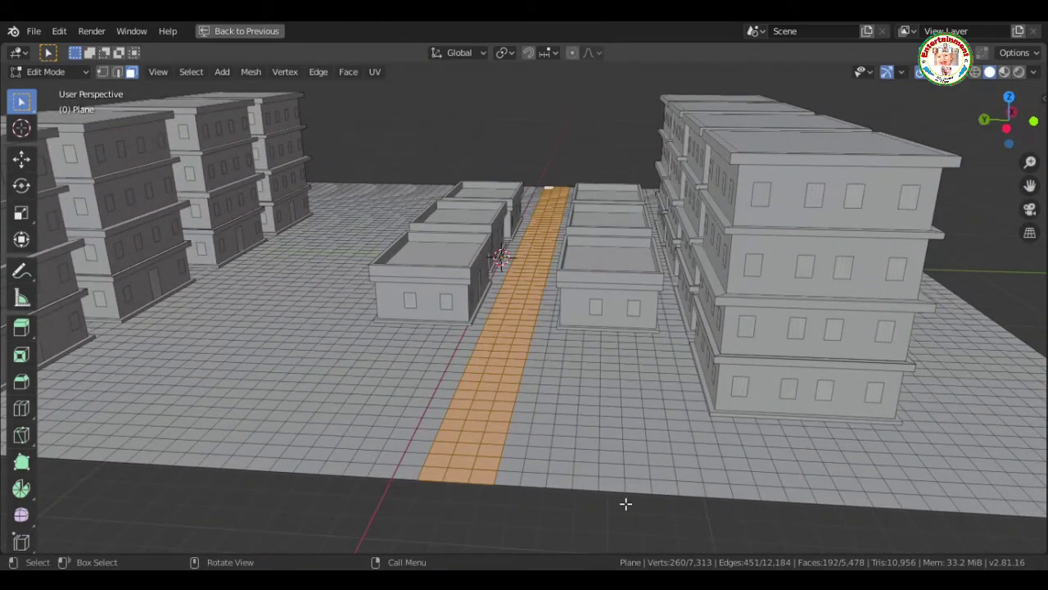
Extrude the road strip faces upward and inspect the raised road from several angles
key(e)
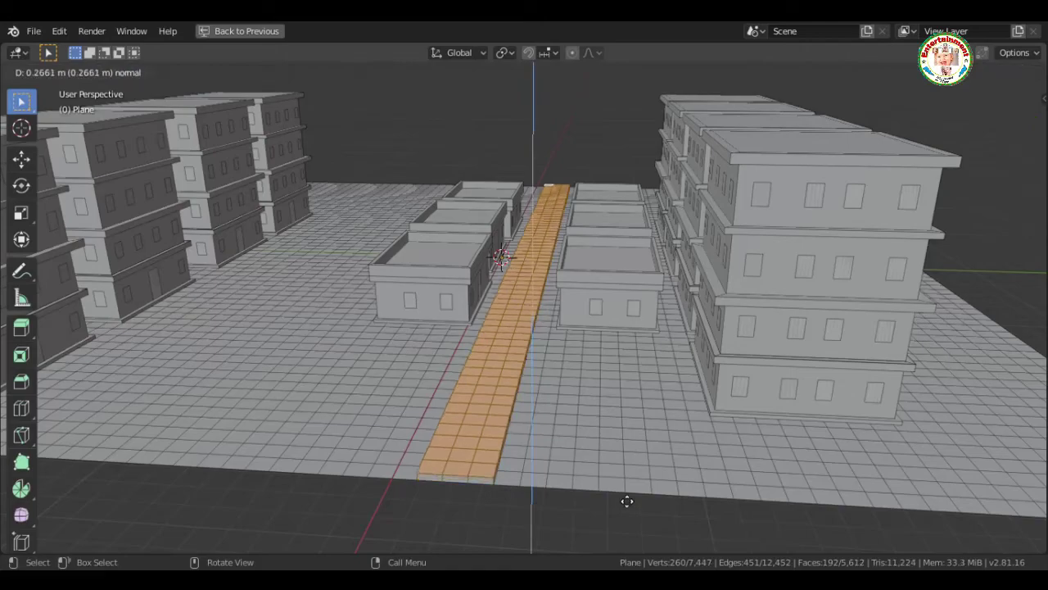
click(626, 501)
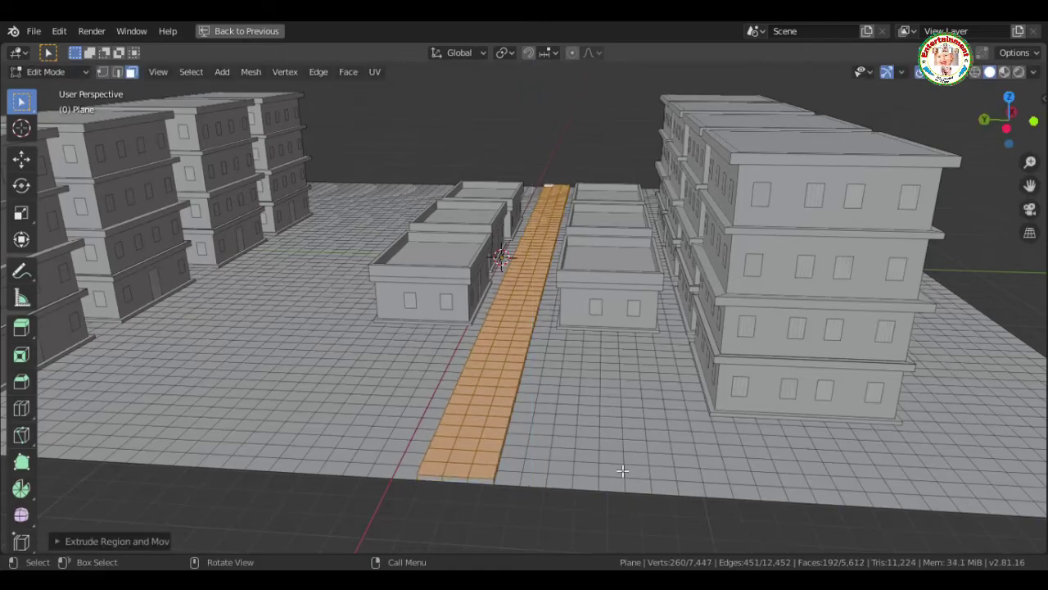
mouse_move(622, 471)
middle_down()
mouse_move(590, 321)
mouse_move(1008, 152)
middle_up()
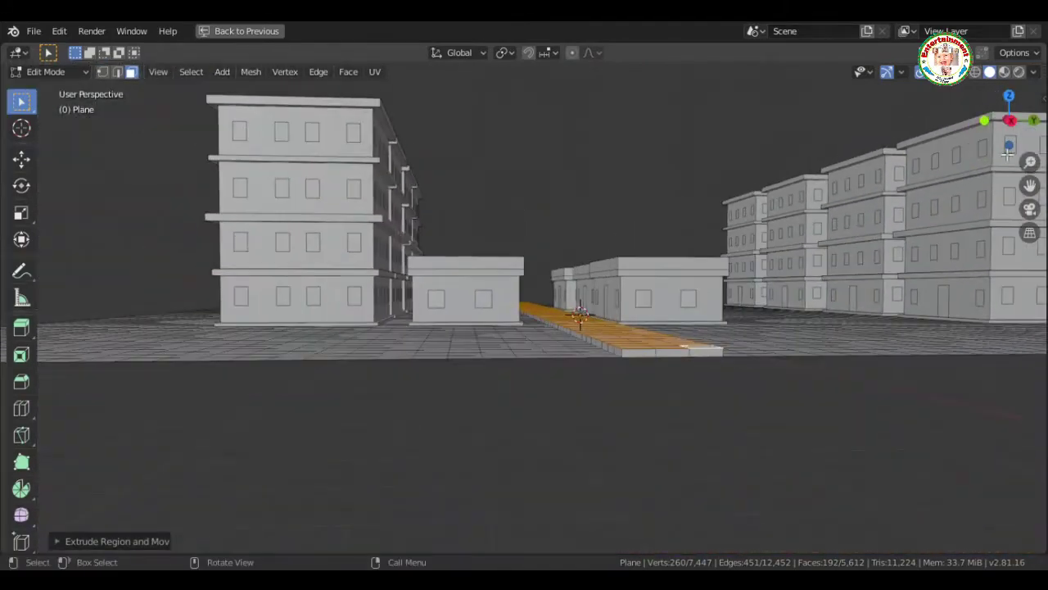
drag(1008, 152, 934, 138)
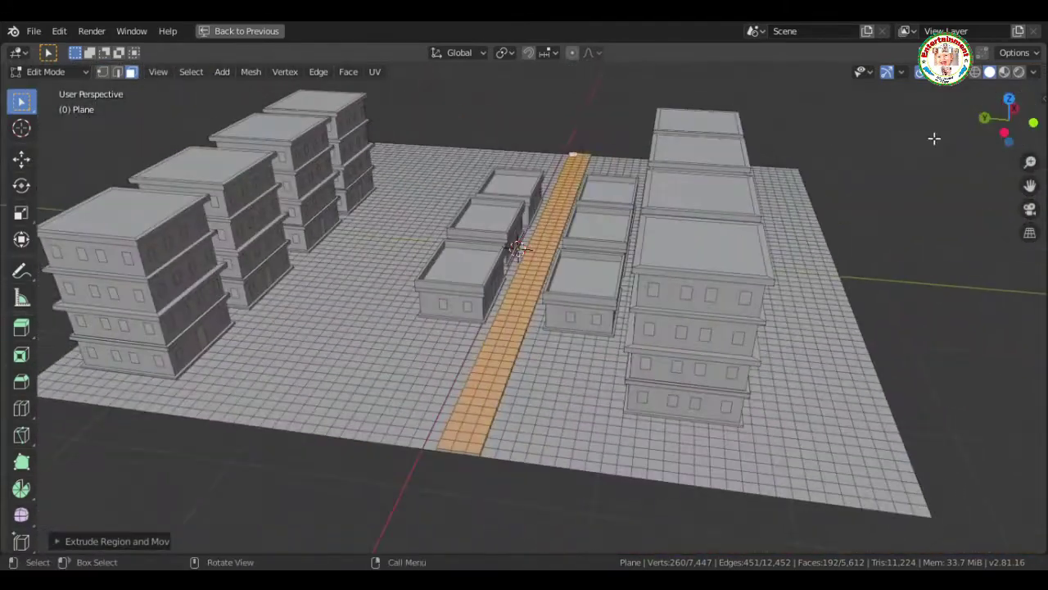
middle_drag(934, 139, 843, 283)
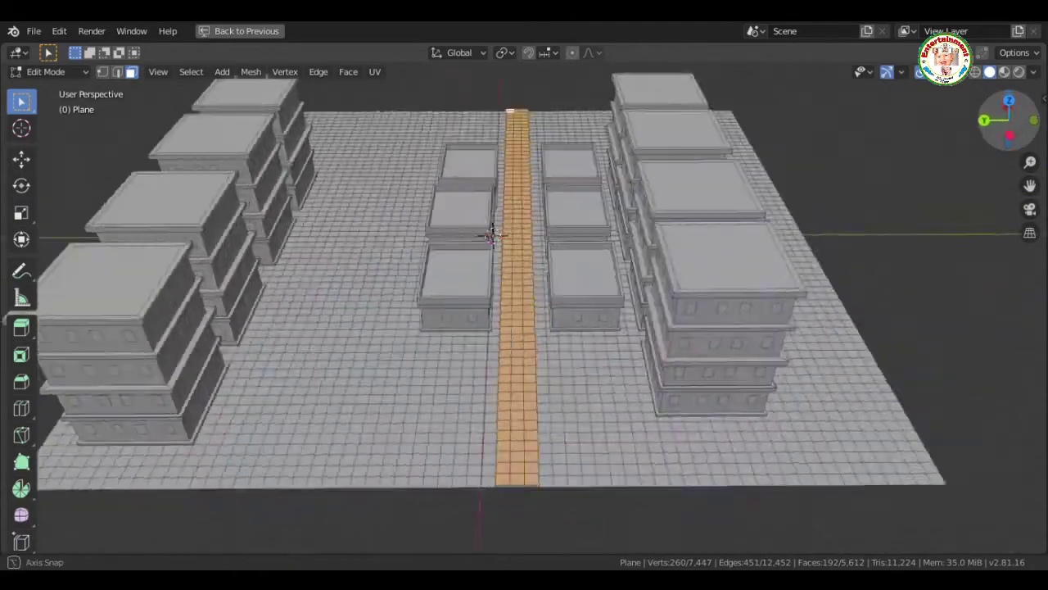
mouse_move(492, 235)
middle_down()
mouse_move(559, 334)
mouse_move(786, 394)
middle_up()
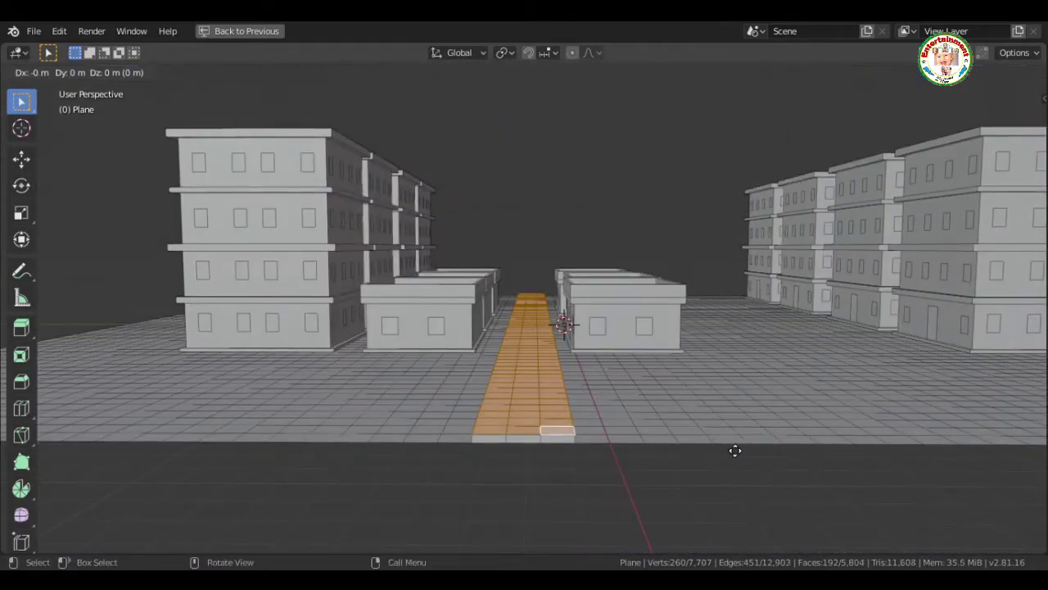
Cancel and undo the accidental duplicate of the road faces
key(Escape)
key(ctrl+z)
mouse_move(950, 192)
middle_down()
mouse_move(532, 217)
mouse_move(472, 387)
mouse_move(725, 300)
middle_up()
Scale the ground plane up, stretch it along the Y axis, then deselect it
scroll(491, 358, down, 3)
key(s)
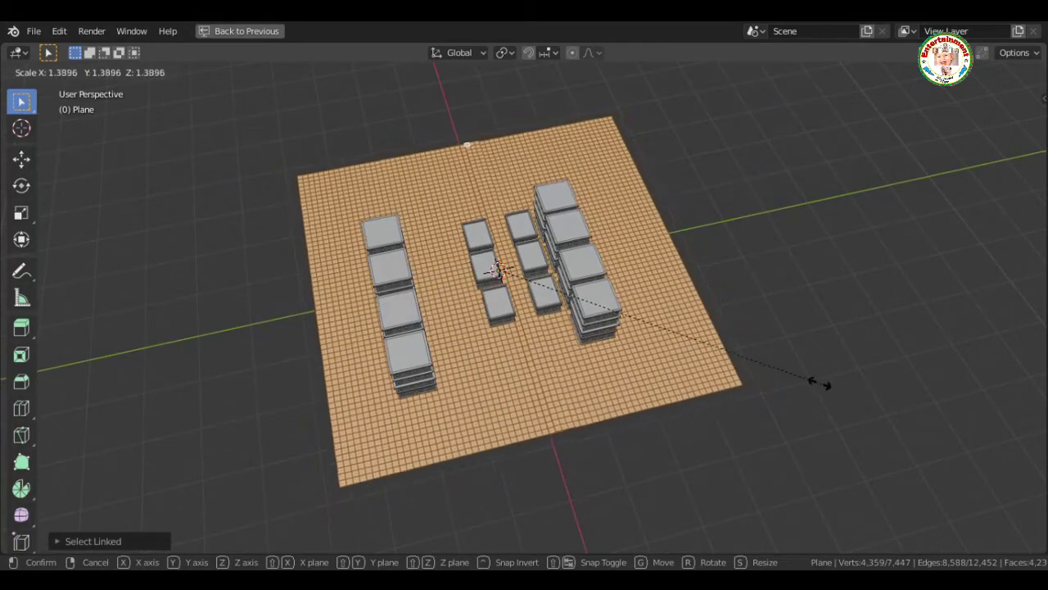
key(y)
click(904, 113)
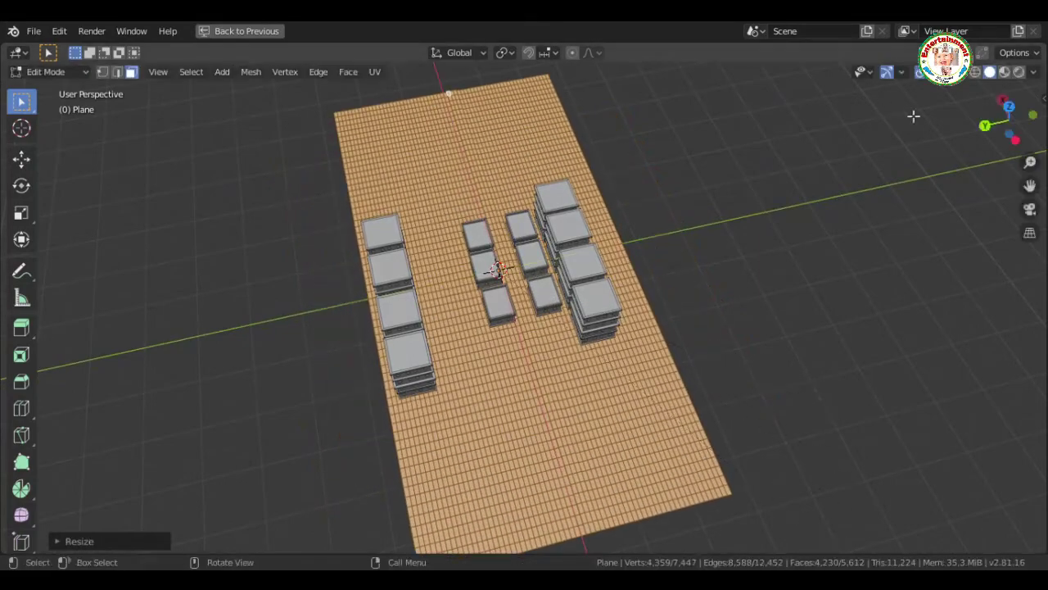
mouse_move(913, 112)
middle_down()
mouse_move(940, 185)
mouse_move(893, 245)
middle_up()
scroll(939, 185, up, 3)
click(940, 185)
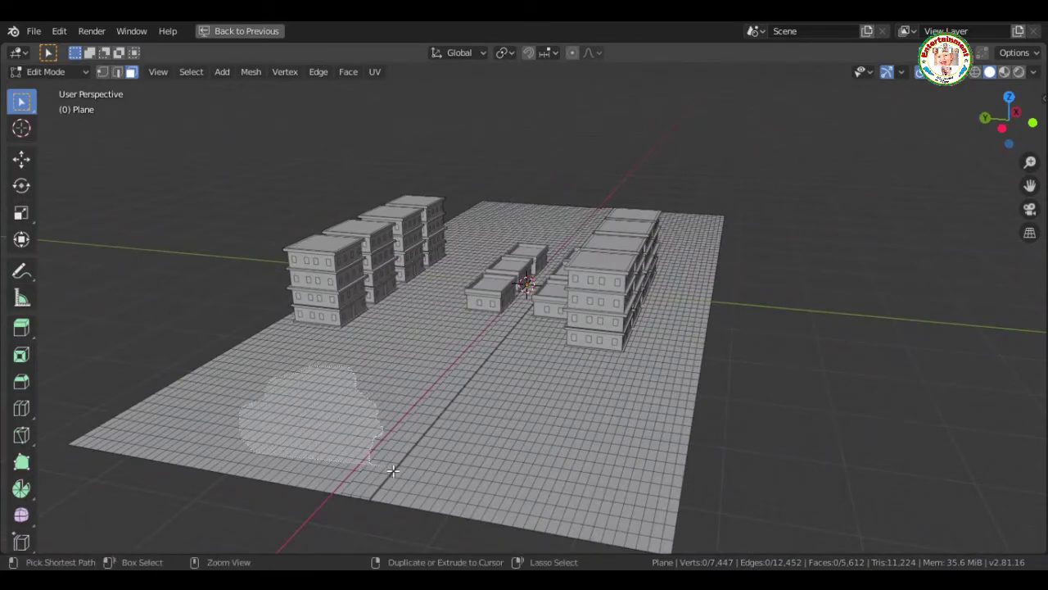
Lift a lasso-selected ground patch at the near end into a smooth hill
ctrl+right_drag(284, 375, 334, 456)
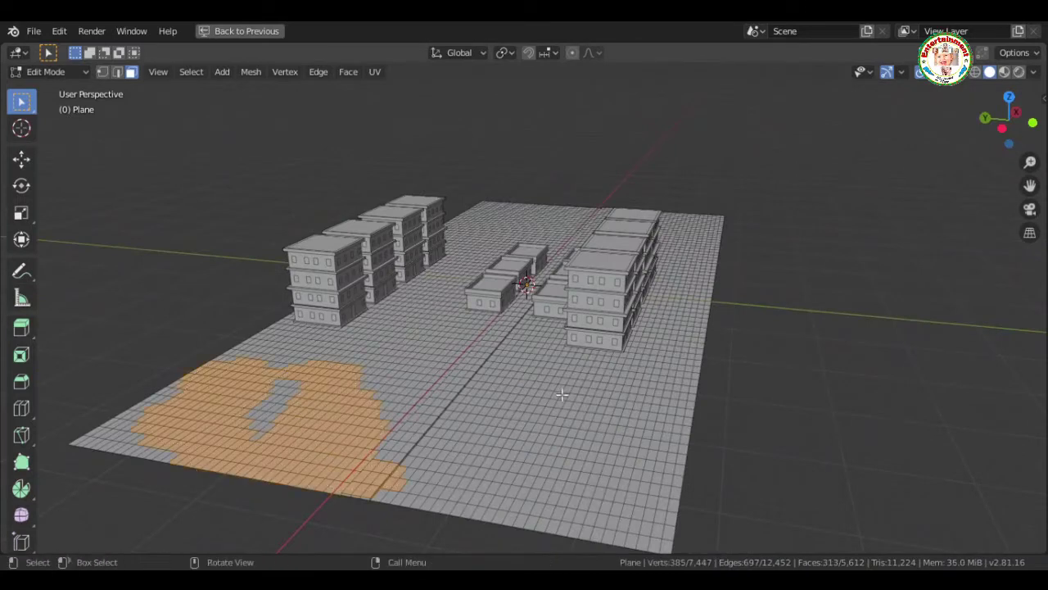
key(g)
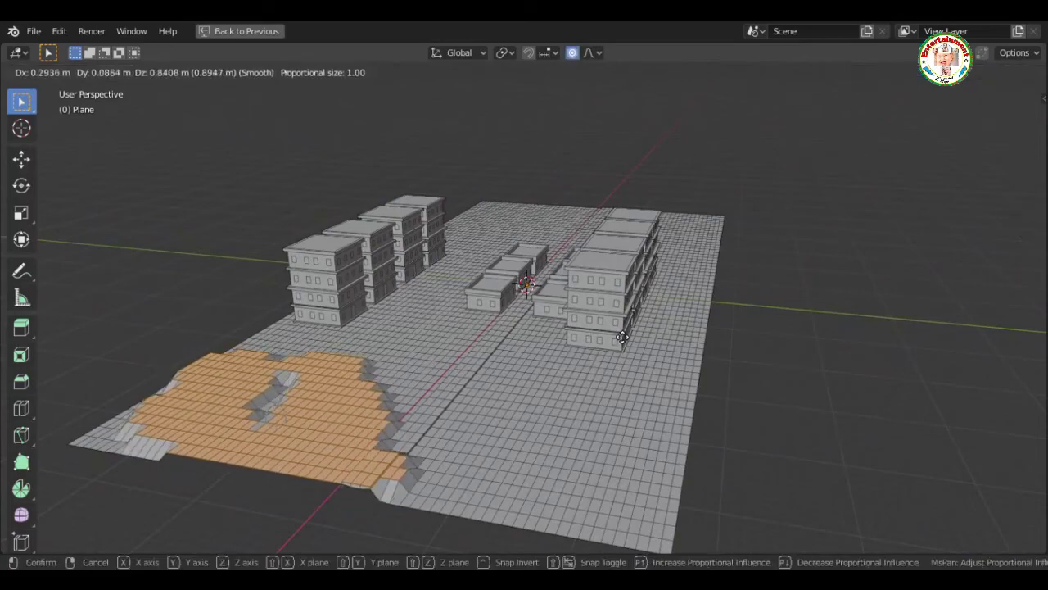
click(621, 342)
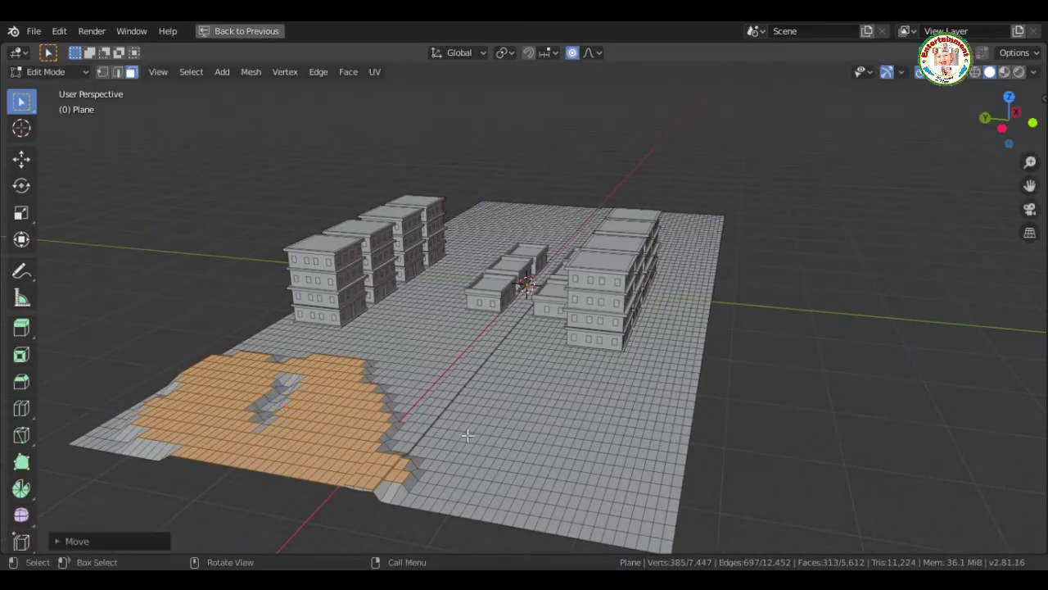
middle_drag(524, 327, 541, 319)
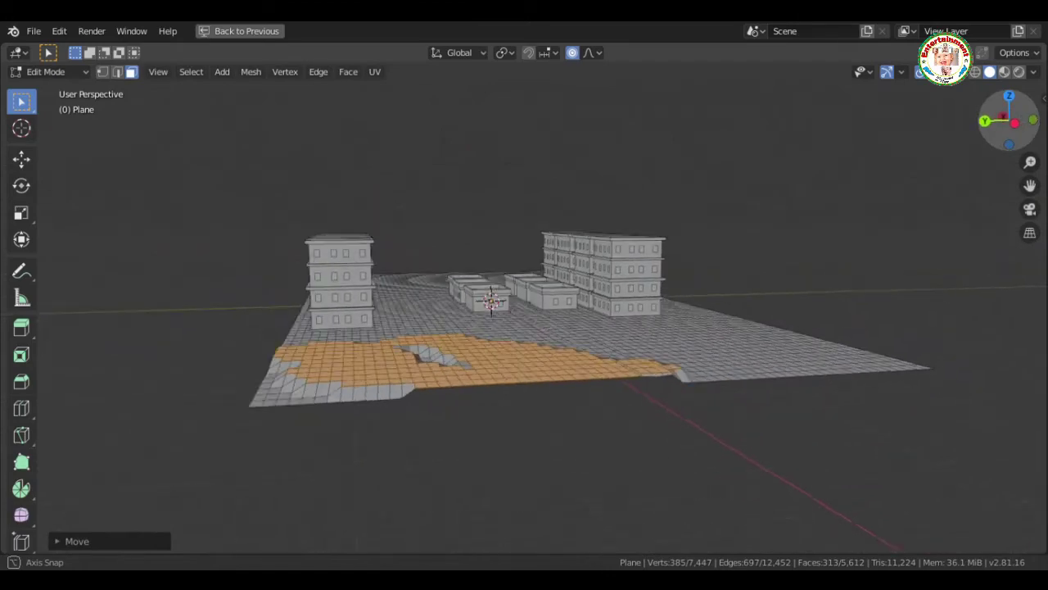
middle_drag(393, 458, 400, 473)
key(alt+a)
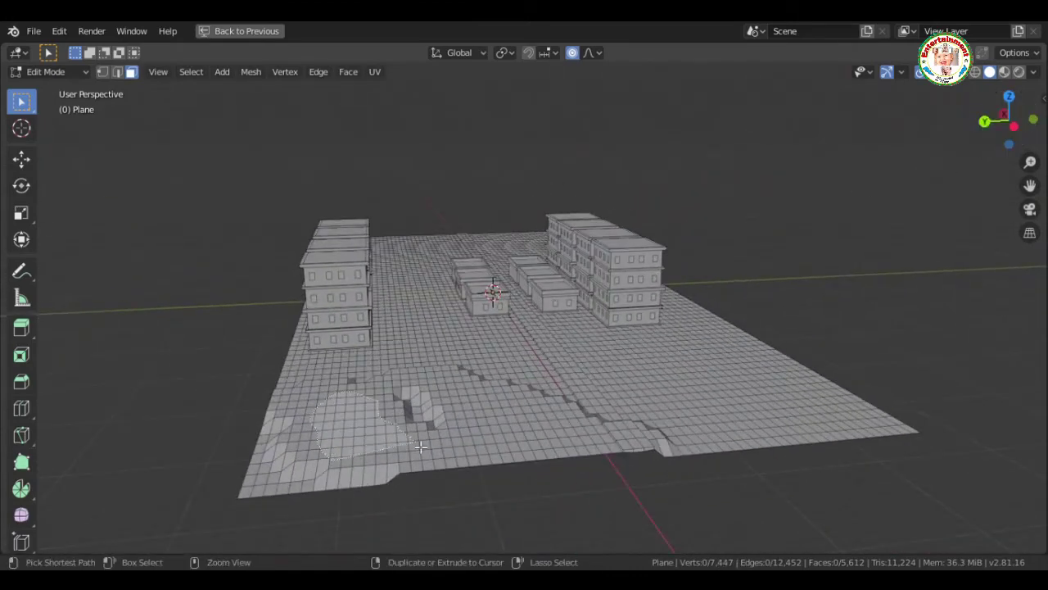
Raise two more selected ground patches to new heights
key(g)
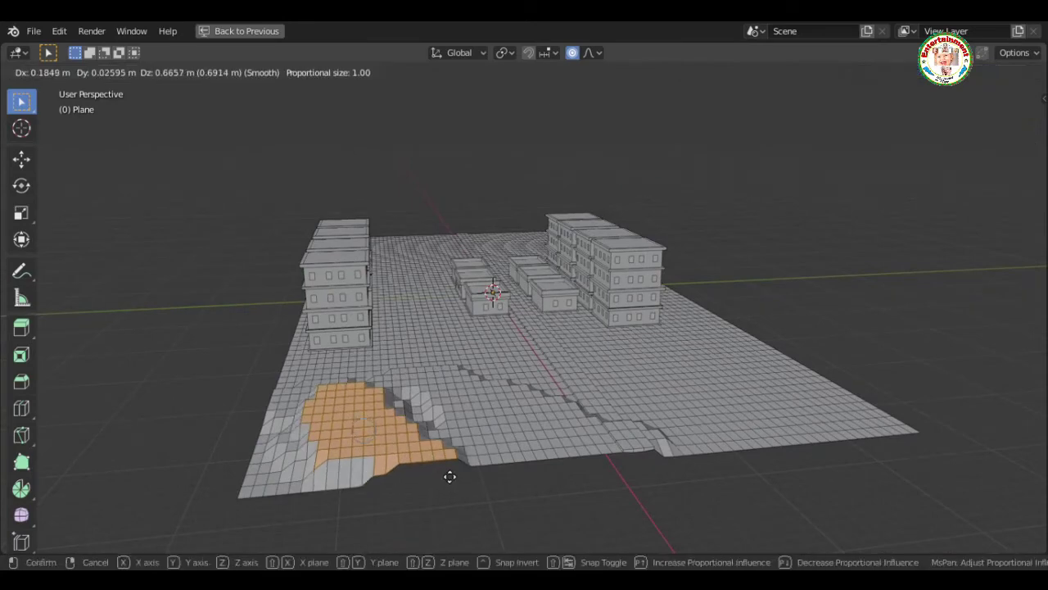
click(467, 442)
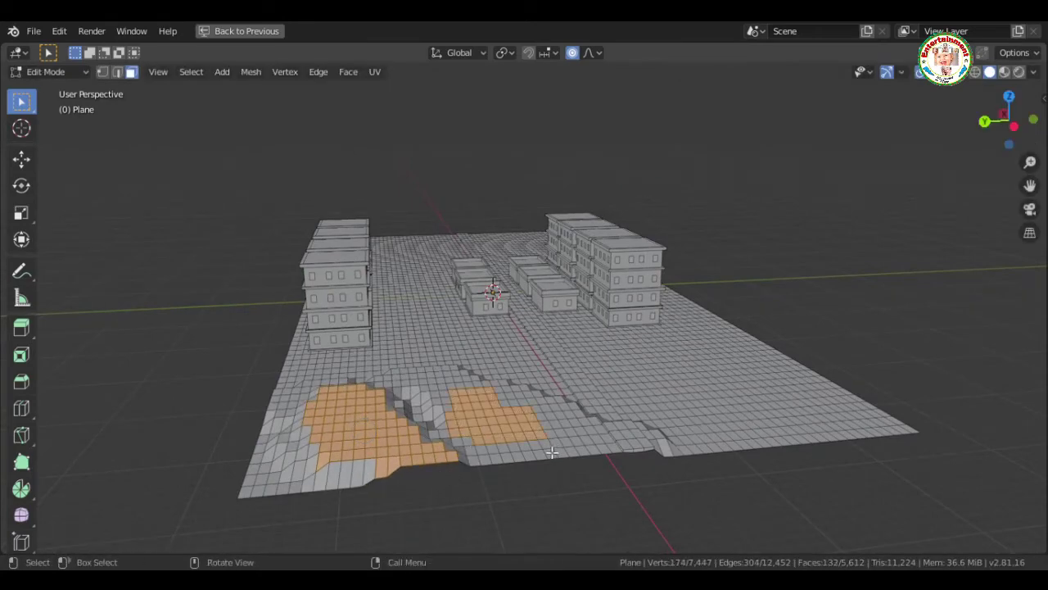
key(g)
click(552, 452)
click(554, 442)
key(g)
Lift the selected hillside faces straight up along Z into a hill
click(491, 432)
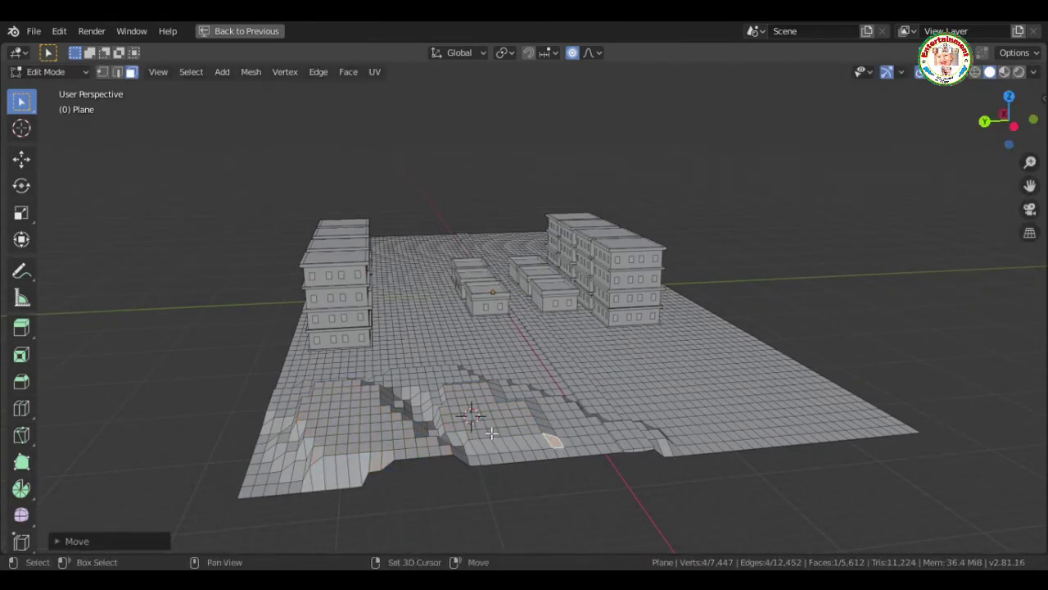
key(g)
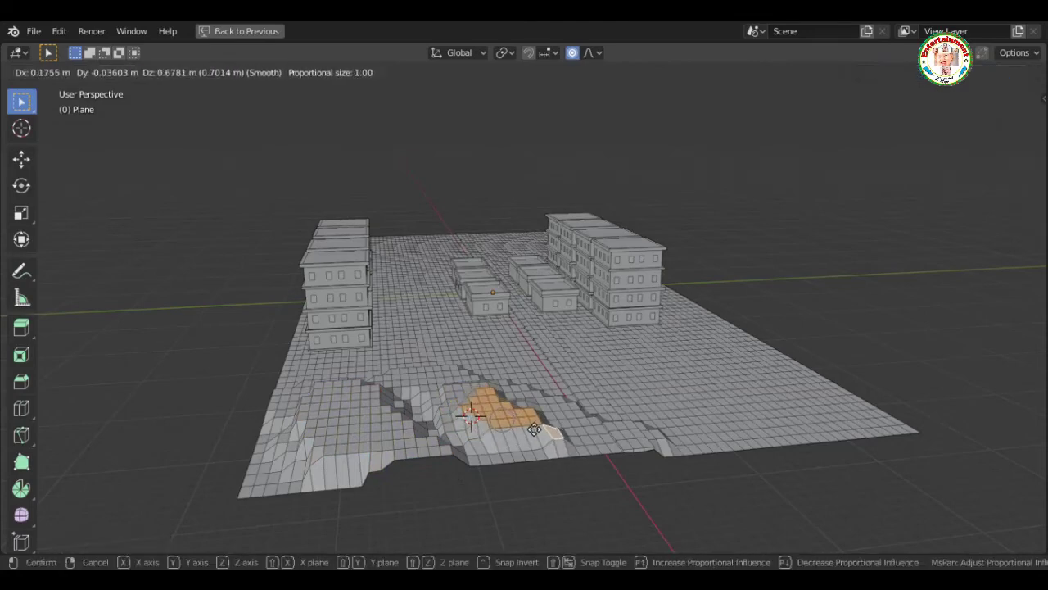
key(z)
click(533, 429)
drag(1003, 144, 838, 298)
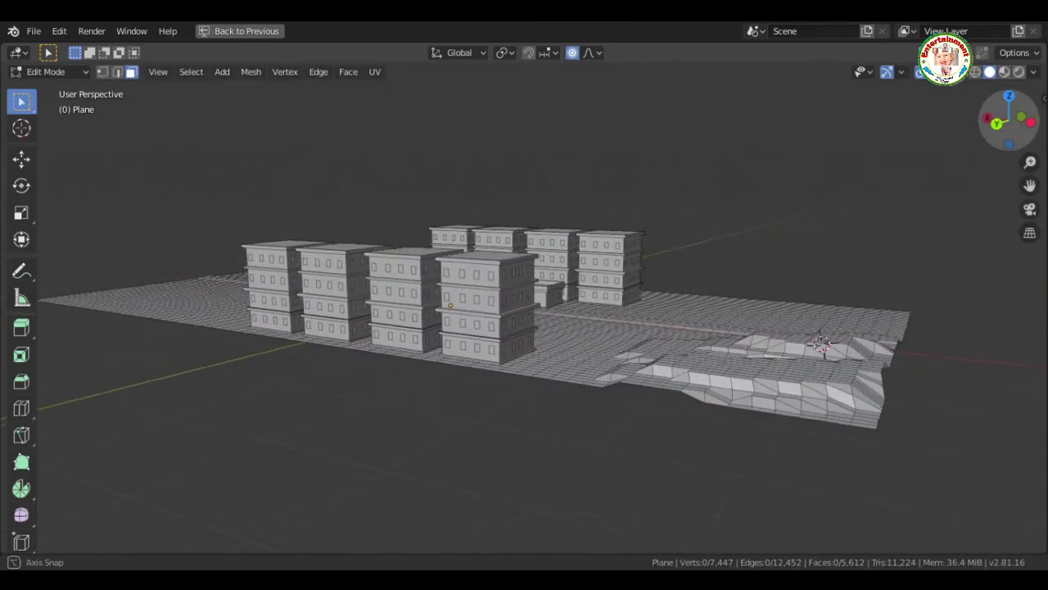
mouse_move(1030, 185)
mouse_down()
mouse_move(1015, 246)
mouse_move(991, 225)
mouse_up()
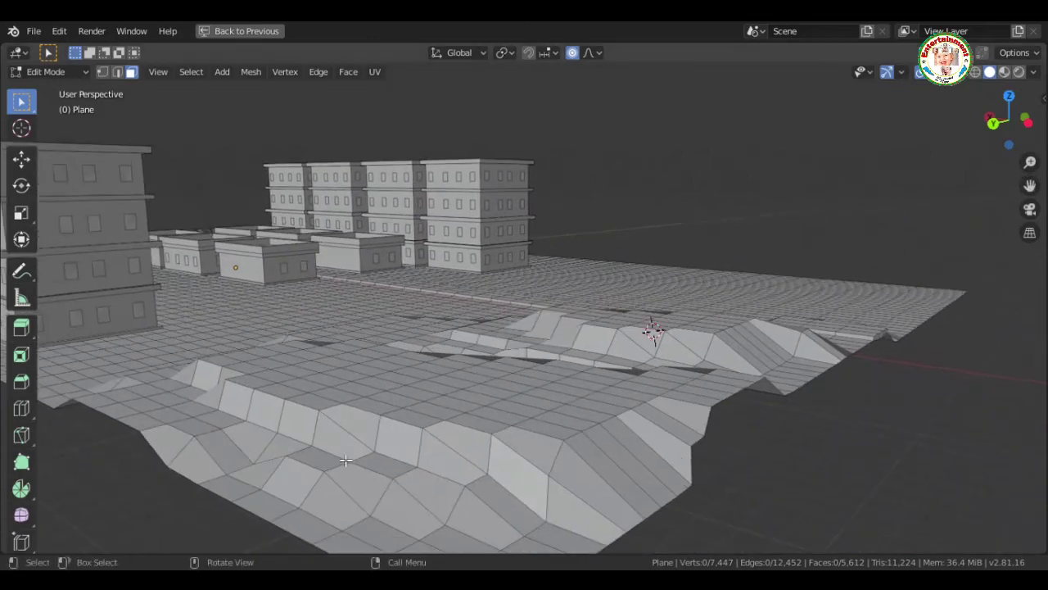
Move the hilltop patch, undo an accidental upward spike, and raise it slightly
ctrl+right_drag(377, 363, 381, 369)
key(g)
click(385, 360)
right_click(336, 372)
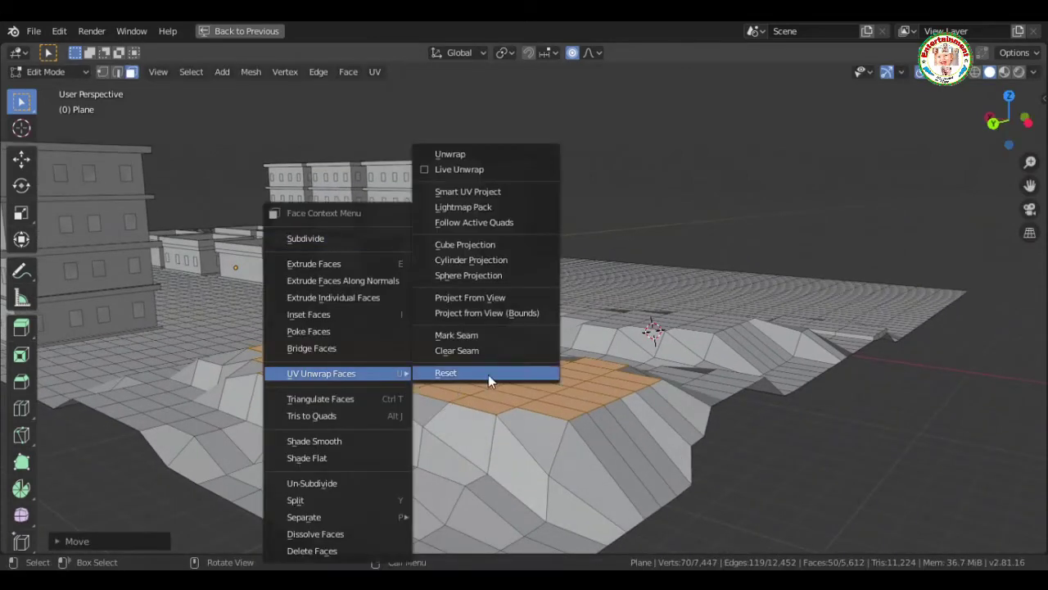
click(488, 375)
key(alt+a)
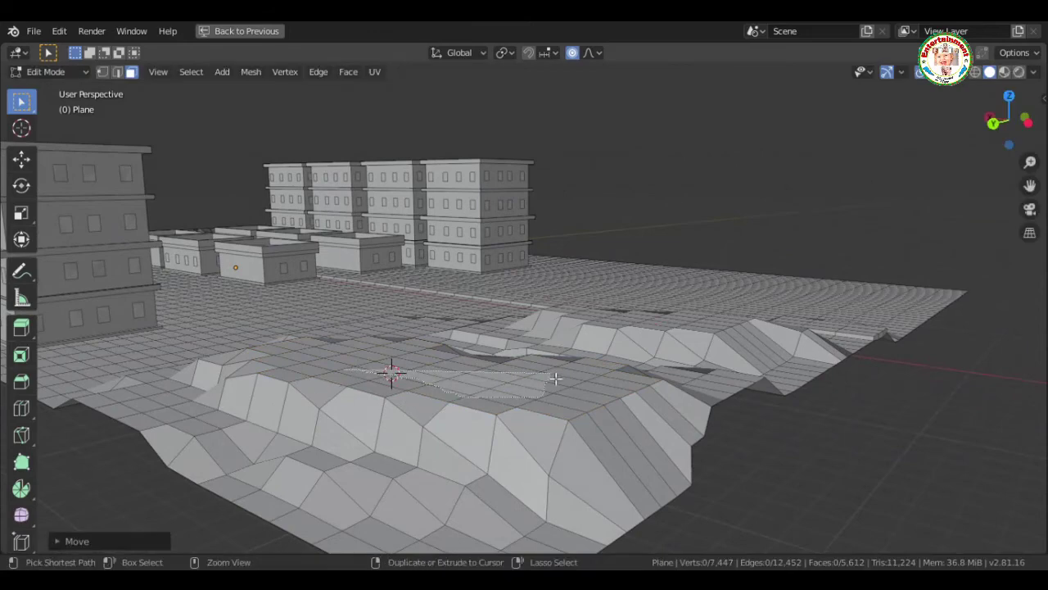
ctrl+right_click(429, 363)
key(ctrl+z)
key(g)
click(454, 390)
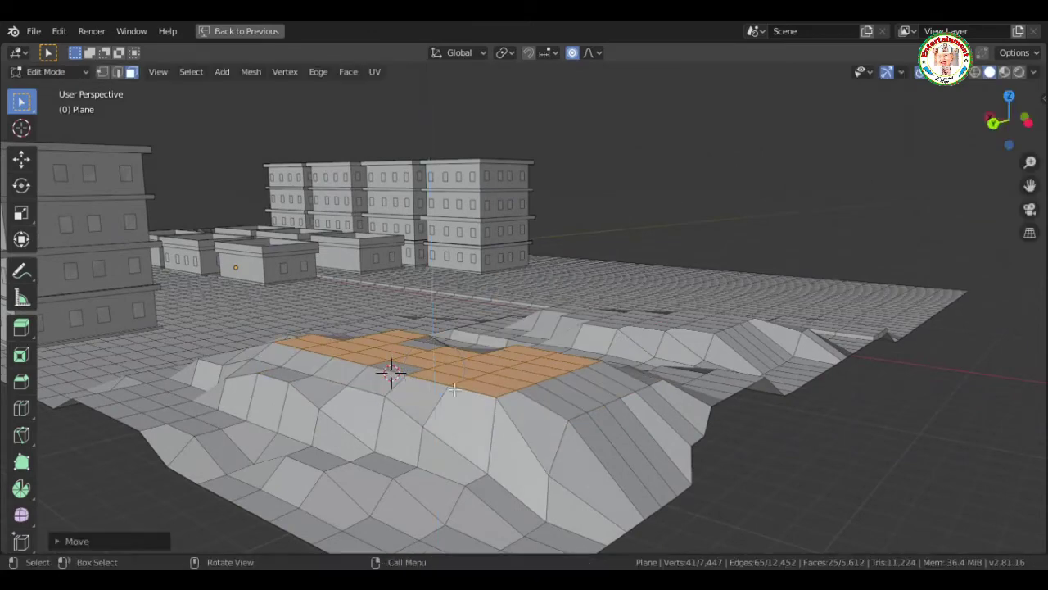
Raise a single hilltop face along Z into a peak, then deselect all
click(496, 361)
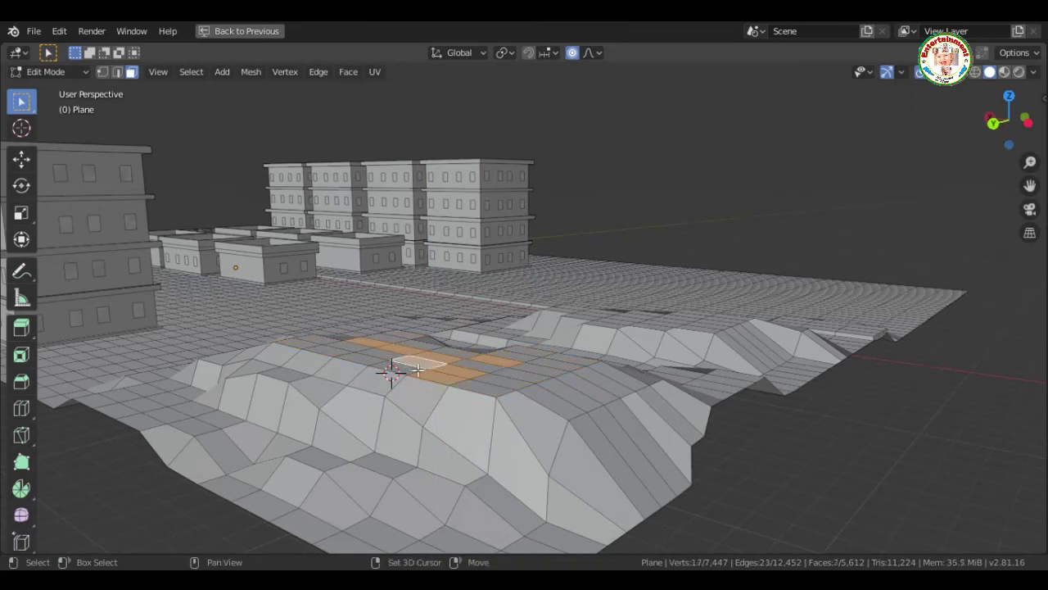
key(g)
key(z)
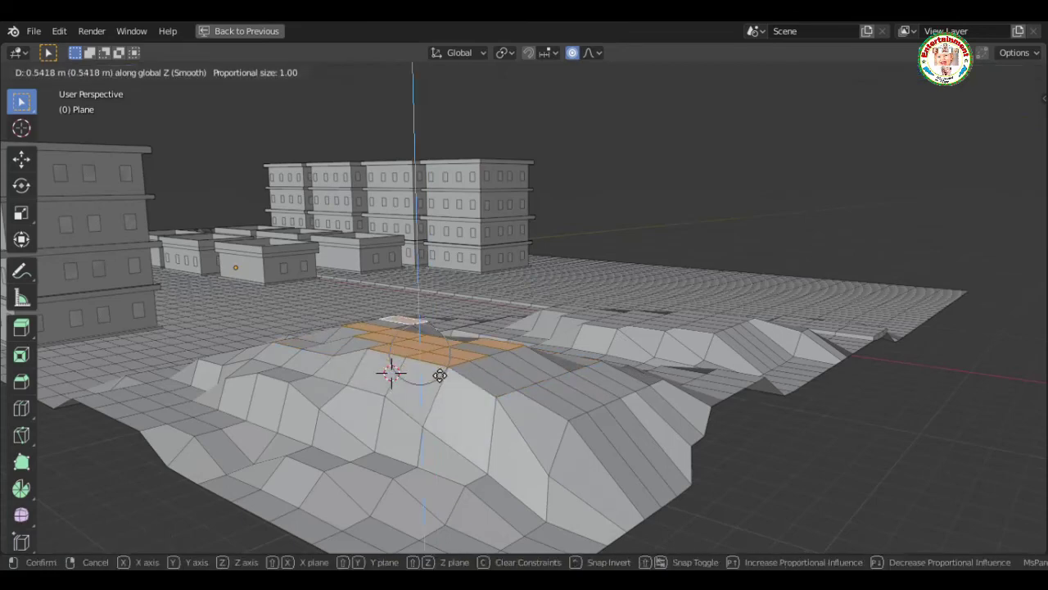
click(437, 376)
key(alt+a)
middle_drag(926, 147, 819, 164)
middle_drag(63, 348, 705, 255)
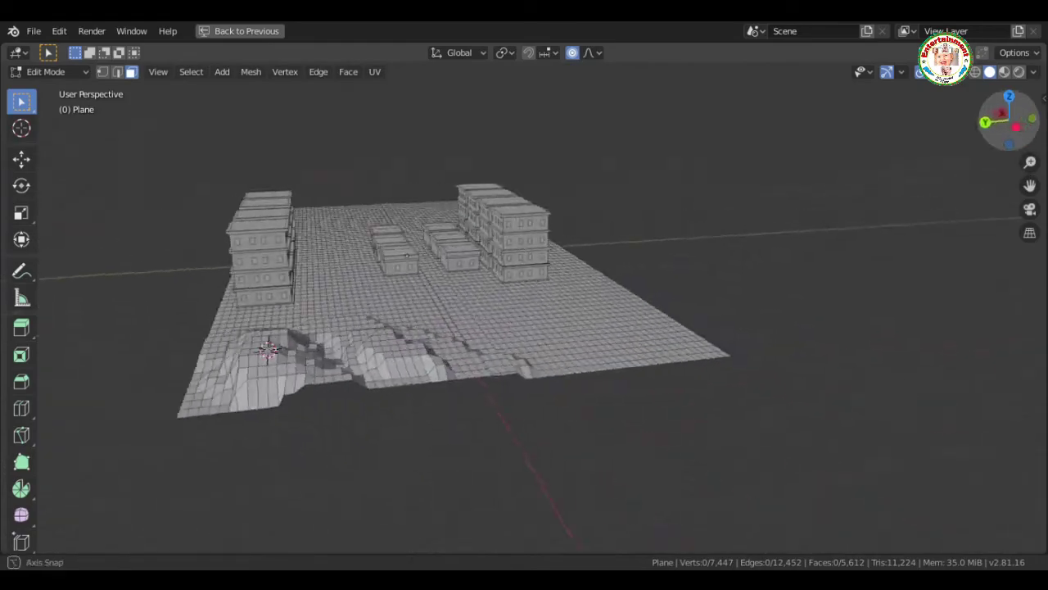
scroll(524, 328, up, 1)
scroll(524, 327, up, 1)
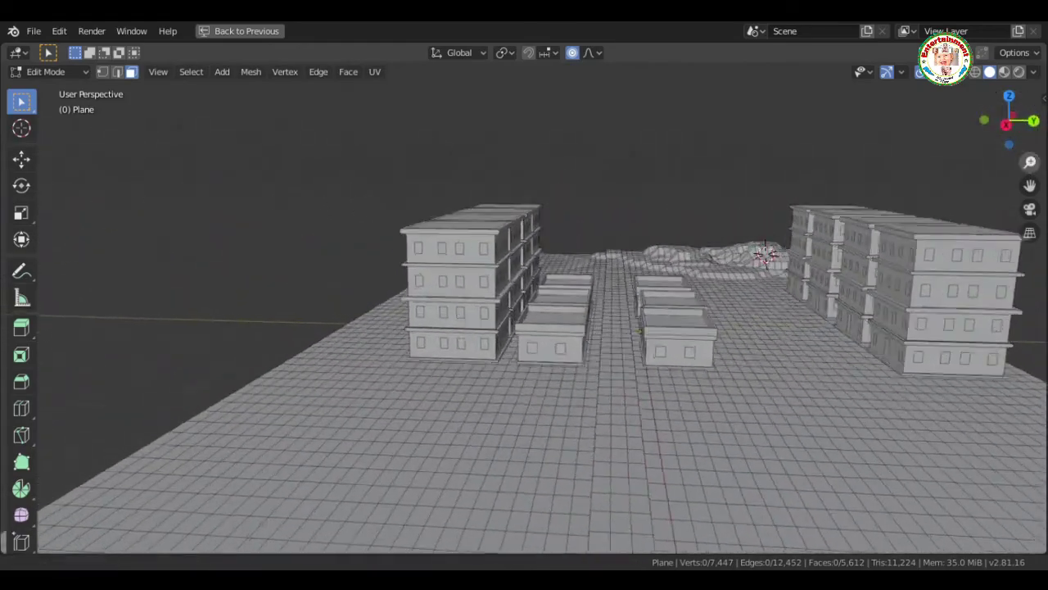
scroll(524, 328, up, 3)
scroll(524, 327, up, 3)
middle_drag(524, 327, 705, 328)
middle_drag(423, 319, 748, 236)
middle_drag(207, 254, 608, 233)
mouse_move(610, 339)
middle_down()
mouse_move(808, 210)
mouse_move(1007, 126)
middle_up()
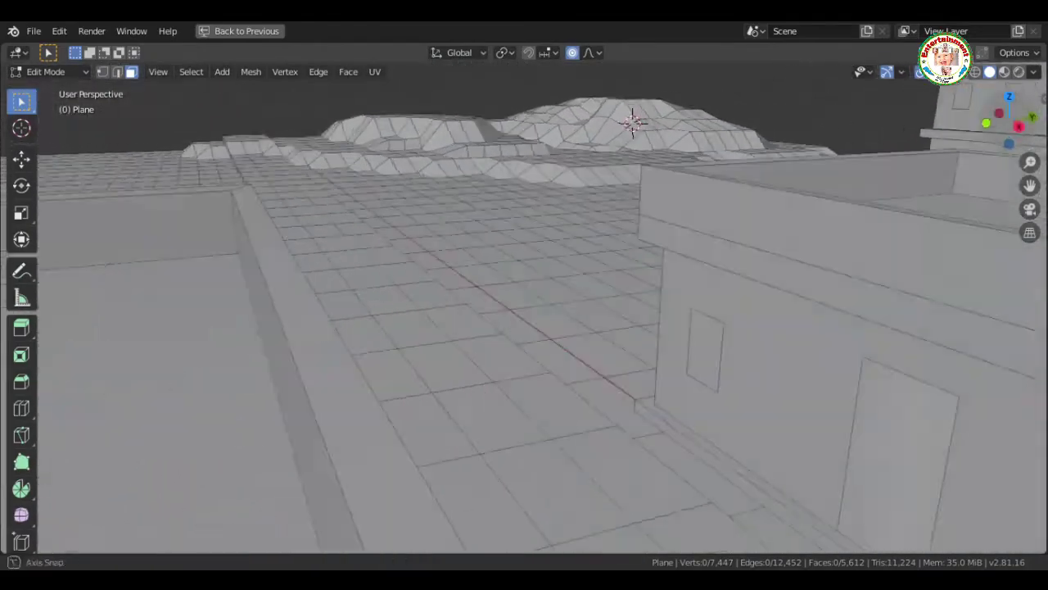